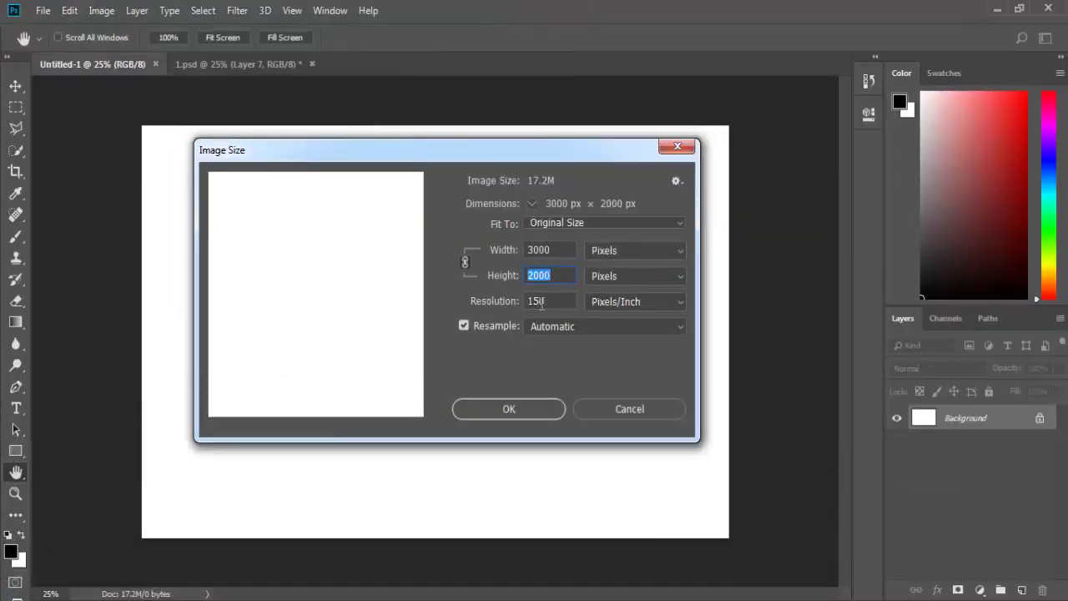
# Resize the blank canvas to 3000 × 2000 px at resolution 150
pyautogui.doubleClick(538, 302)
pyautogui.click(521, 408)
# Place the foggy forest photo as an embedded layer over the canvas
pyautogui.press('v')
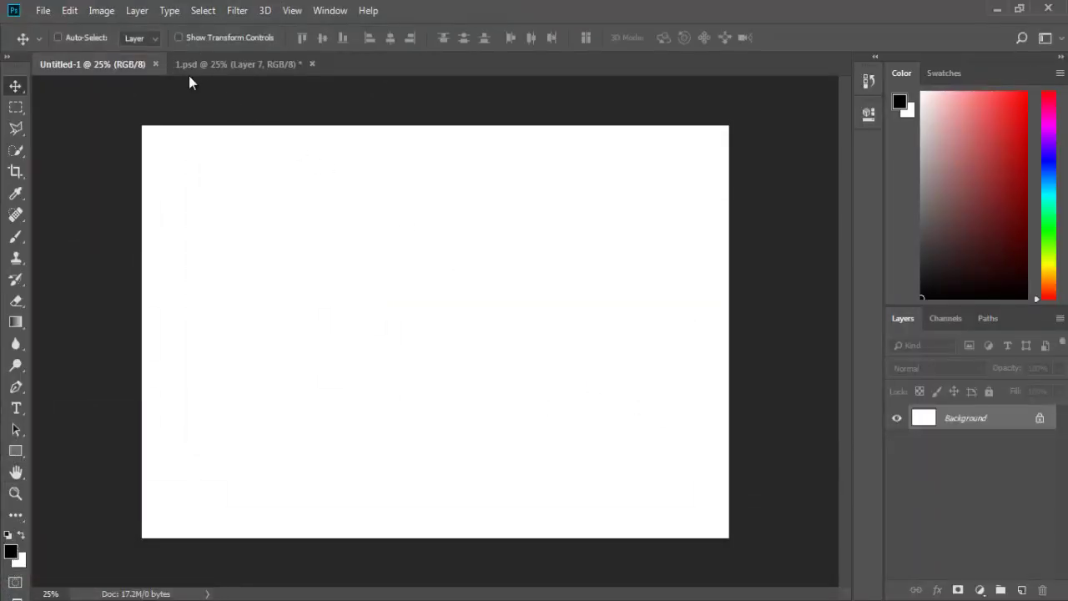
pyautogui.click(42, 11)
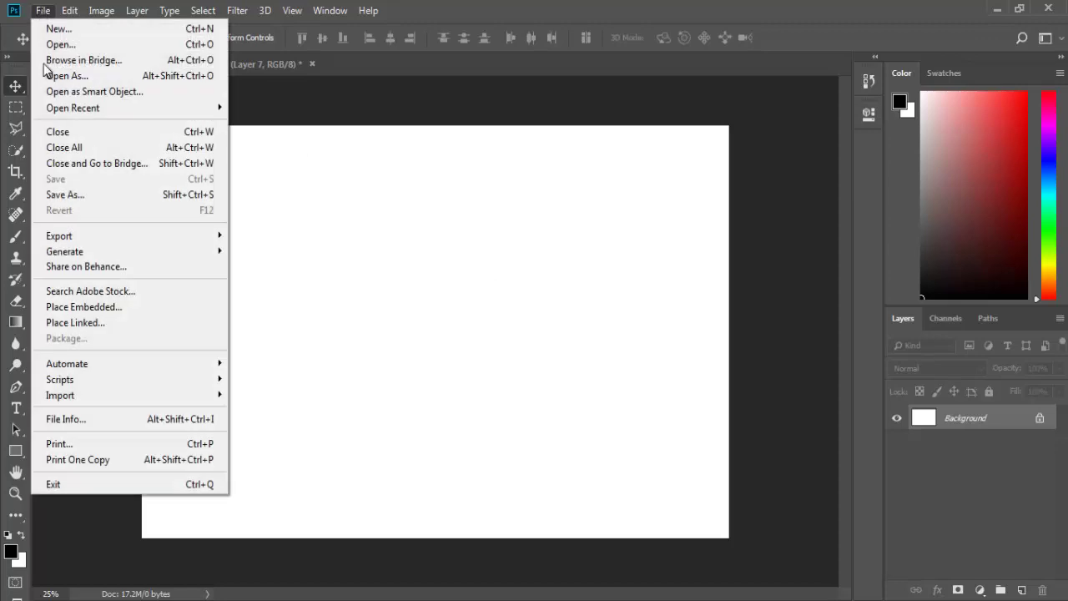
pyautogui.click(88, 306)
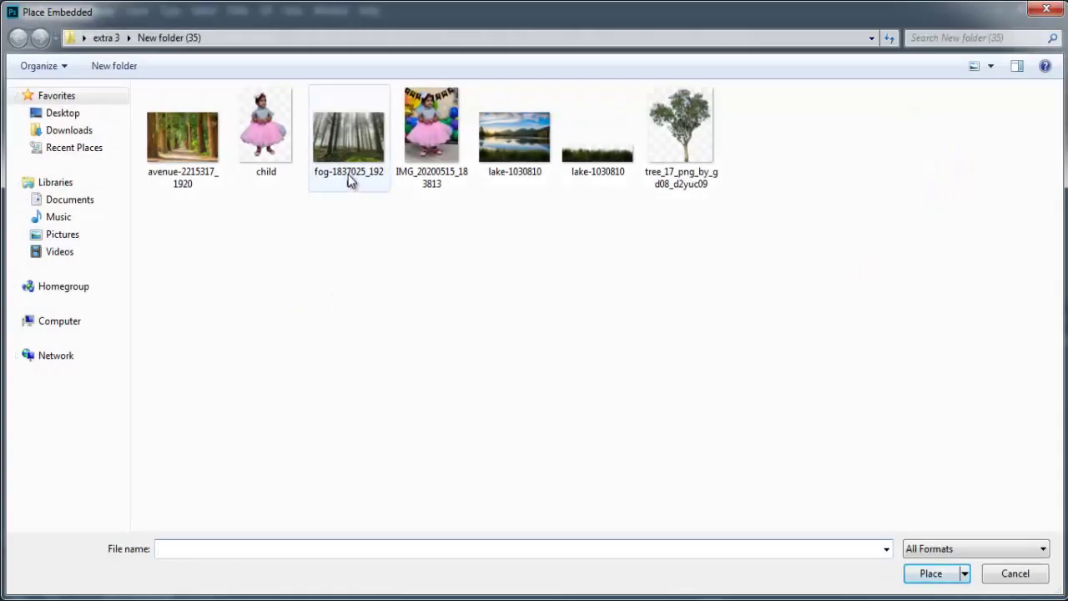
pyautogui.doubleClick(349, 180)
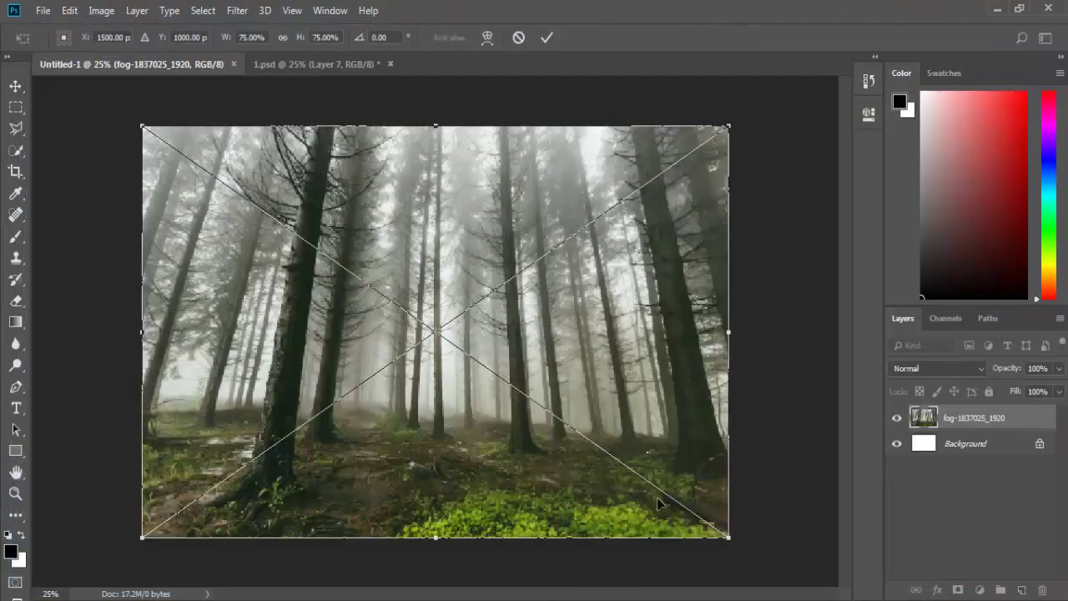
pyautogui.press('Return')
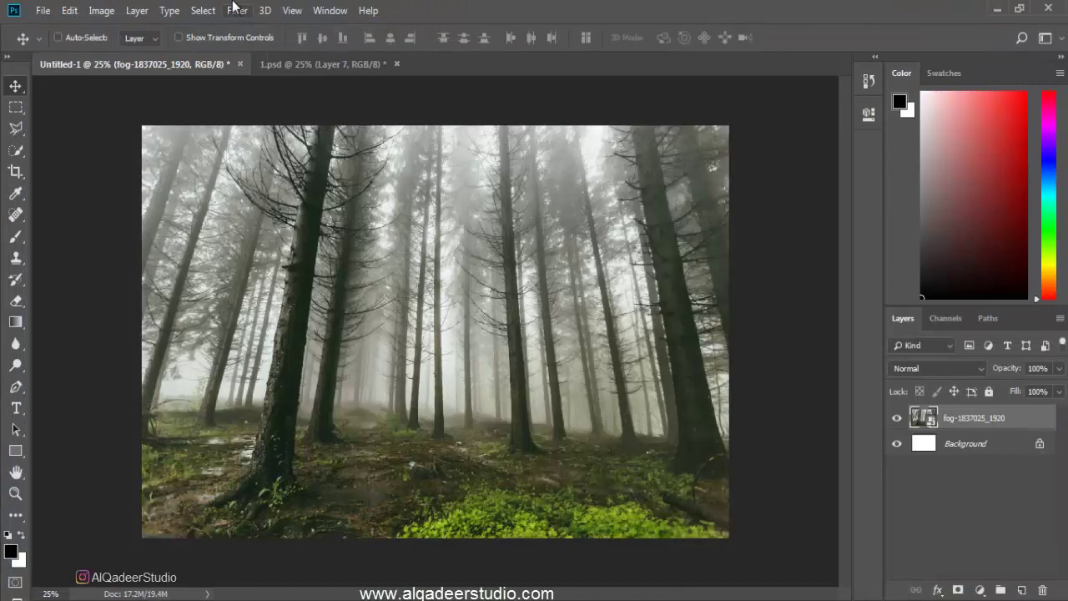
# Soften the fog photo with a Gaussian Blur smart filter at a raised radius
pyautogui.click(237, 10)
pyautogui.moveTo(245, 197)
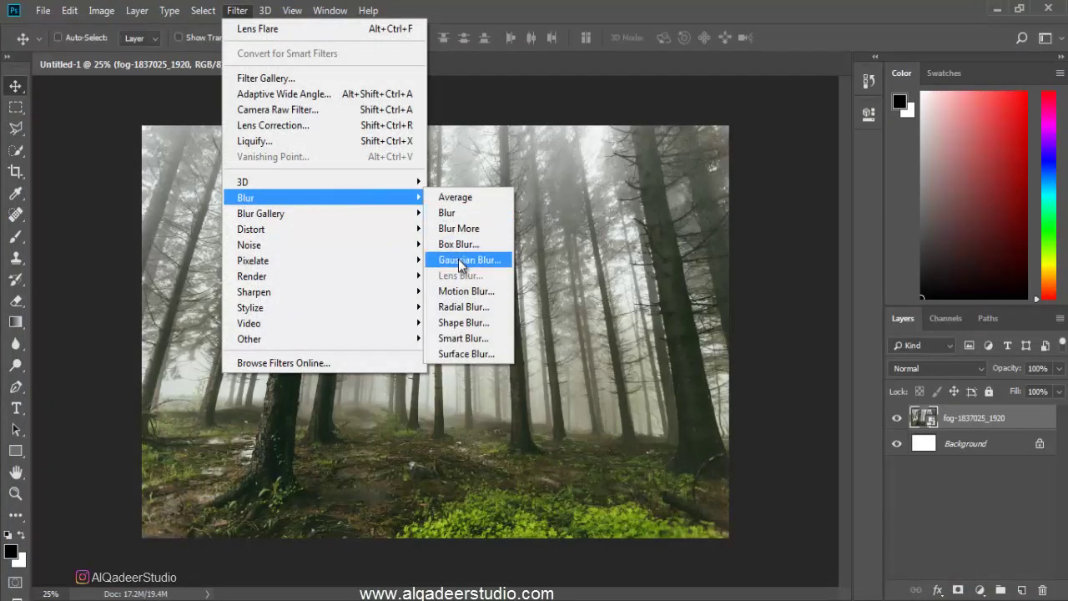
pyautogui.click(458, 260)
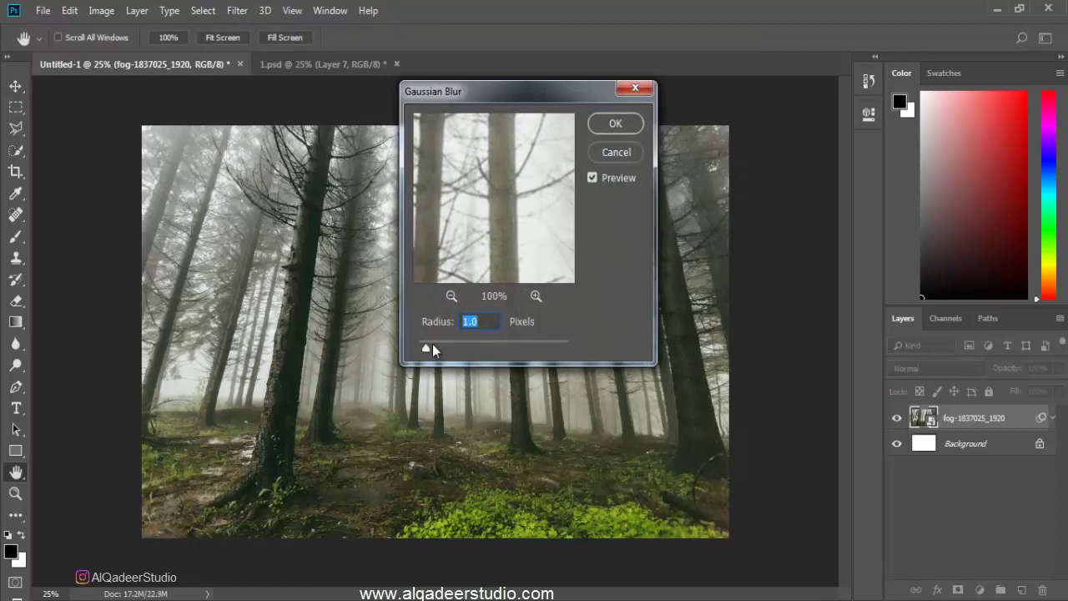
pyautogui.moveTo(427, 348); pyautogui.dragTo(459, 349)
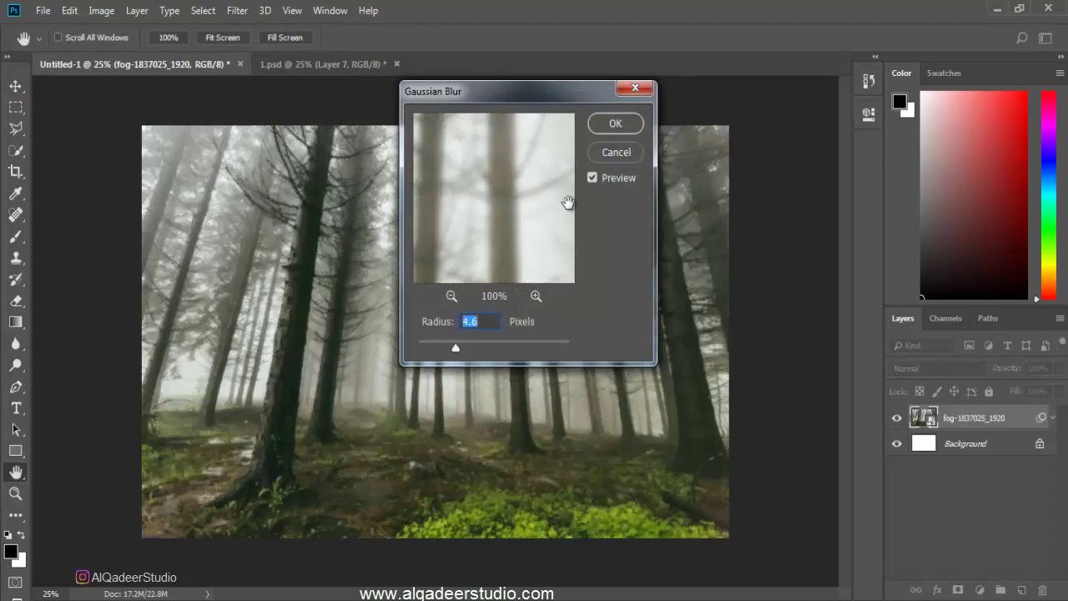
pyautogui.moveTo(495, 342); pyautogui.dragTo(483, 349)
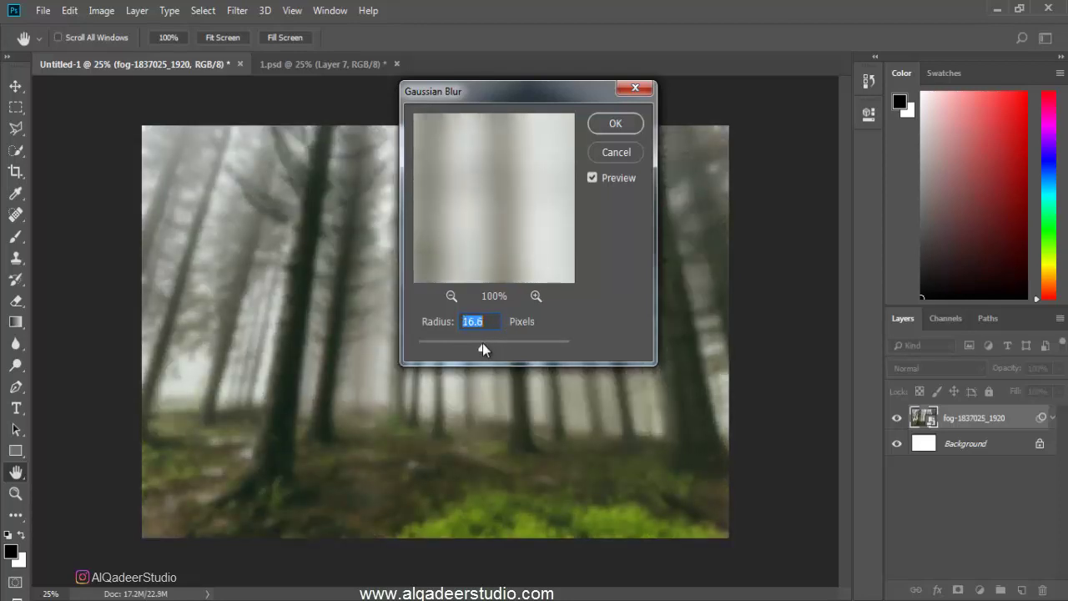
pyautogui.click(612, 125)
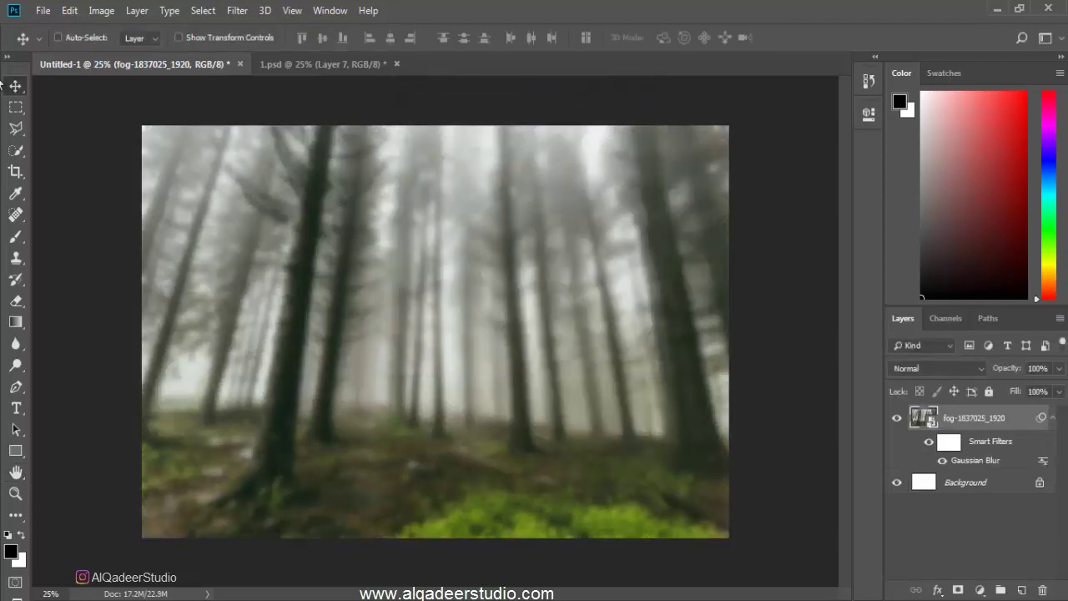
# Place the tree avenue photo as an embedded layer above the blurred fog
pyautogui.click(43, 10)
pyautogui.click(65, 304)
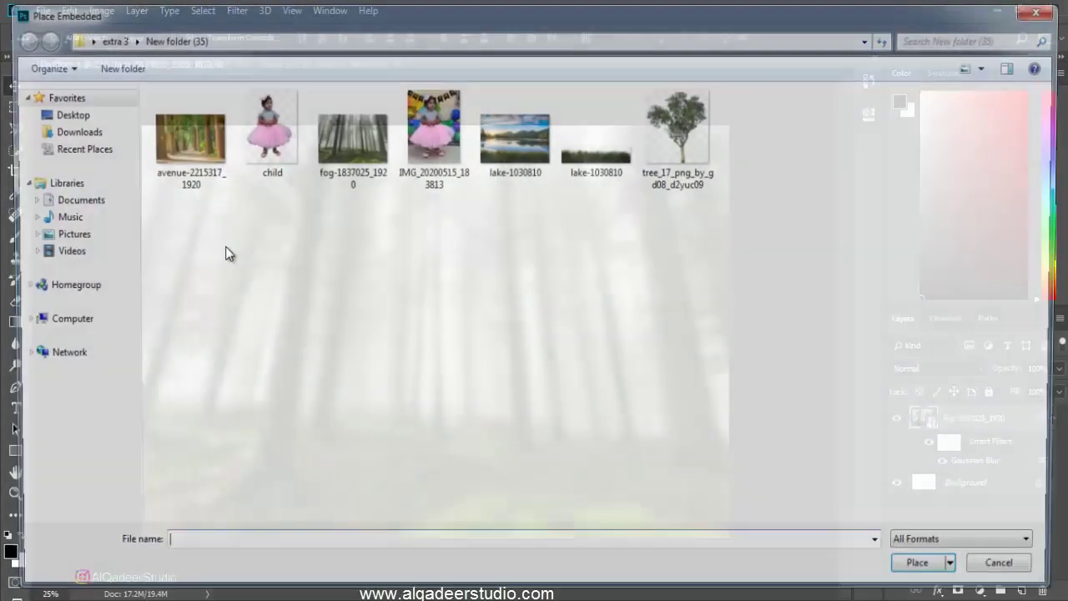
pyautogui.doubleClick(179, 159)
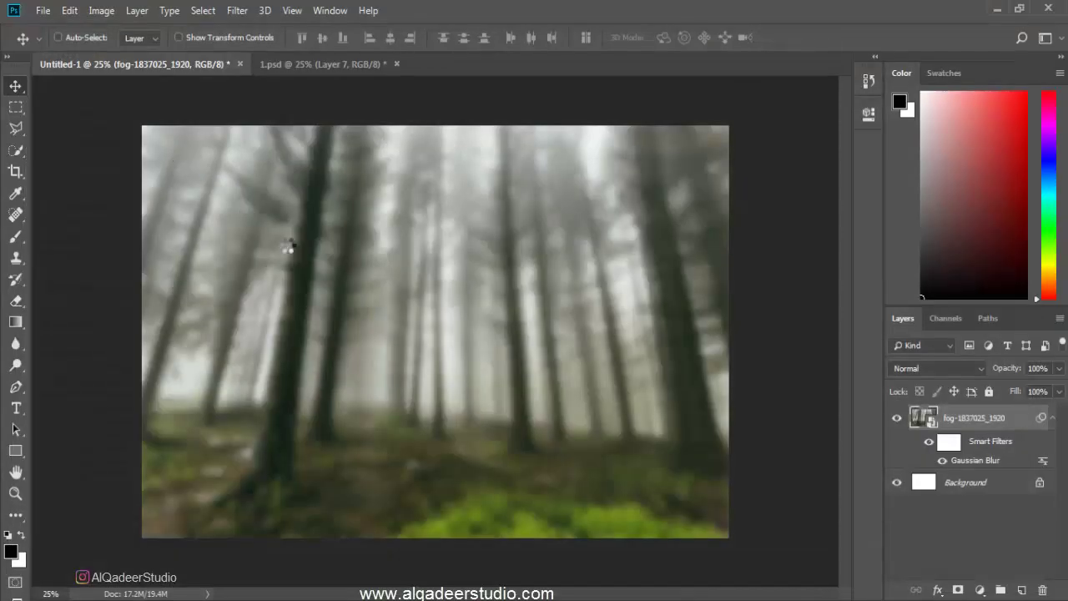
pyautogui.press('Return')
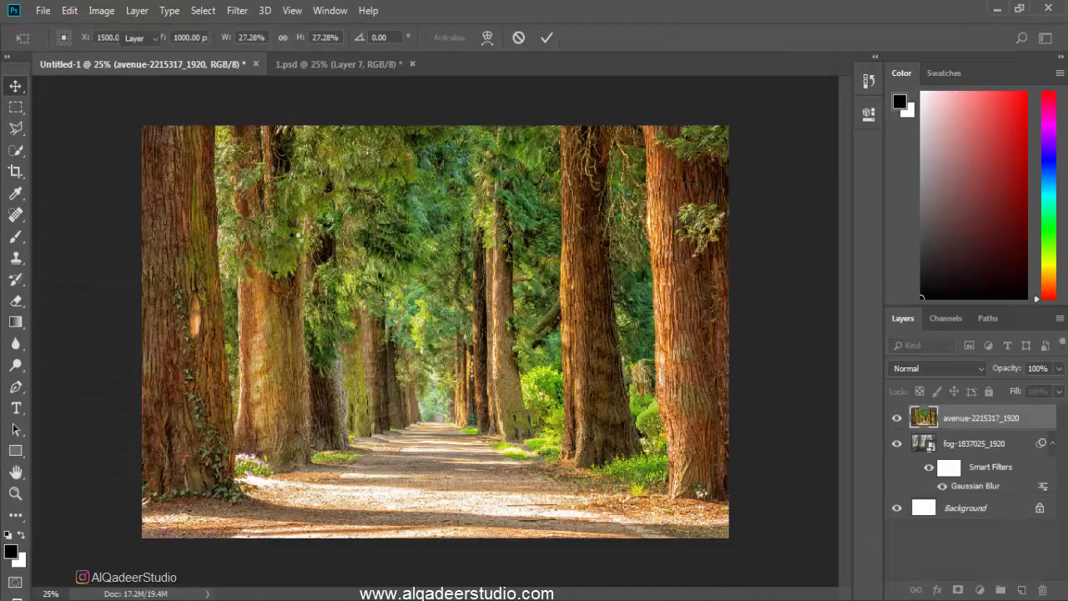
# Start a curvature-pen path down the left trunk's edge of the avenue photo
pyautogui.click(15, 386)
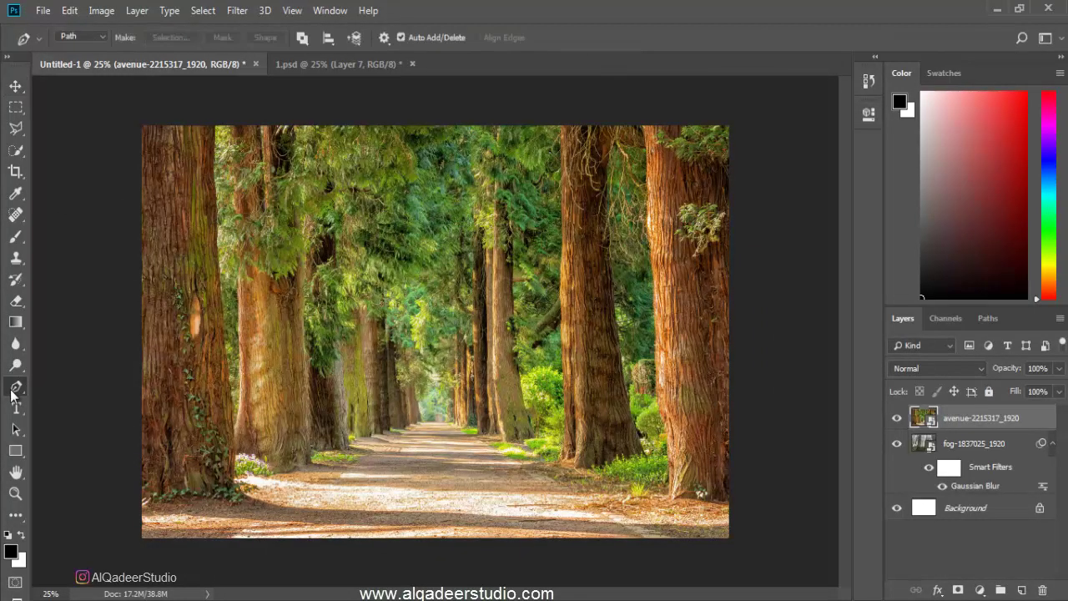
pyautogui.scroll(2, 123, 157)
pyautogui.scroll(1, 124, 157)
pyautogui.scroll(1, 220, 162)
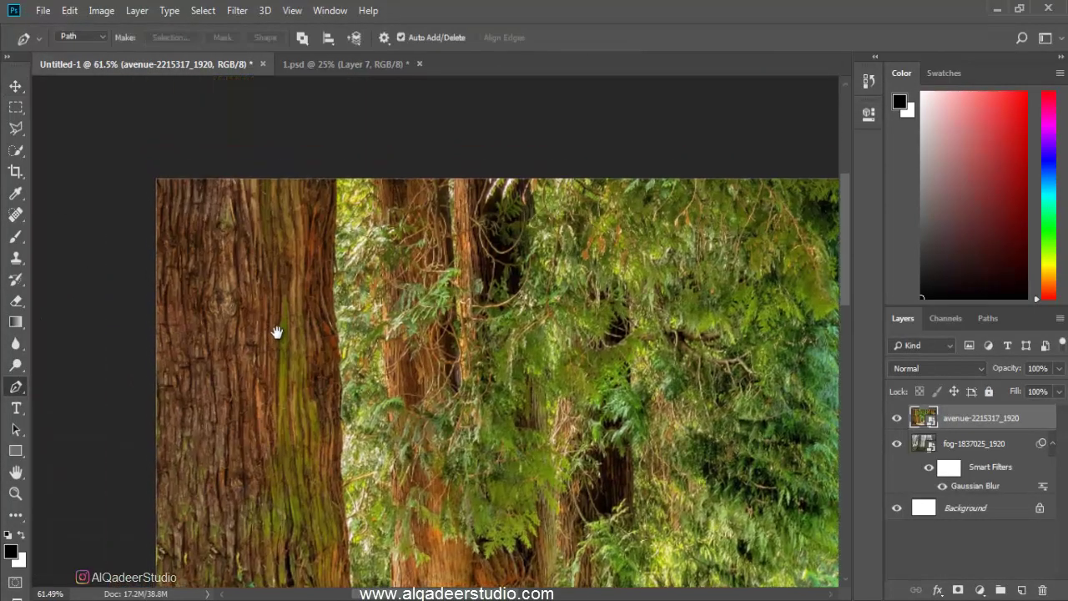
pyautogui.scroll(1, 317, 306)
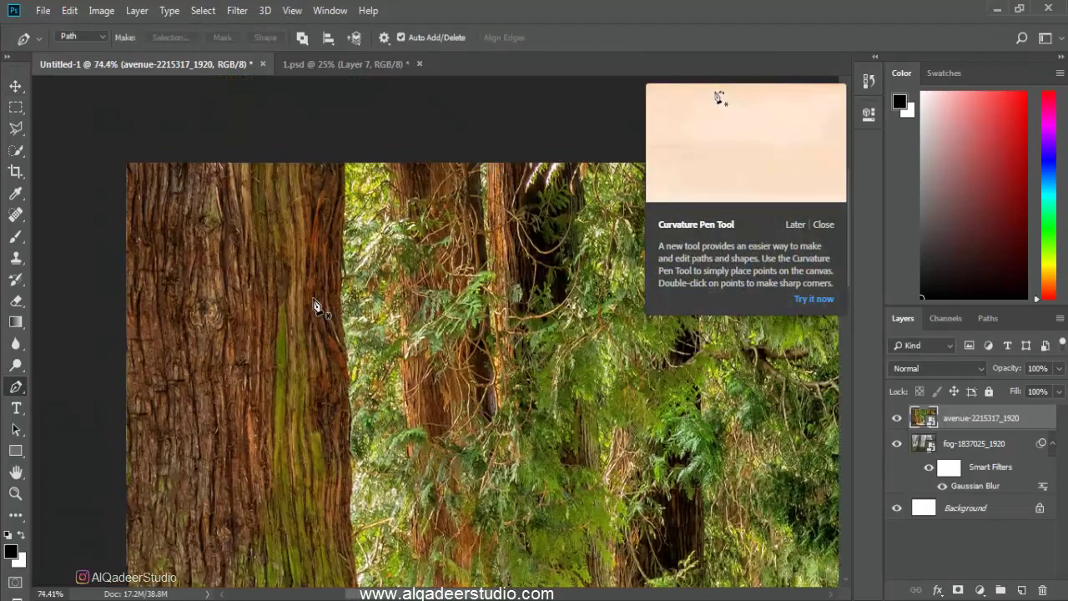
pyautogui.click(343, 154)
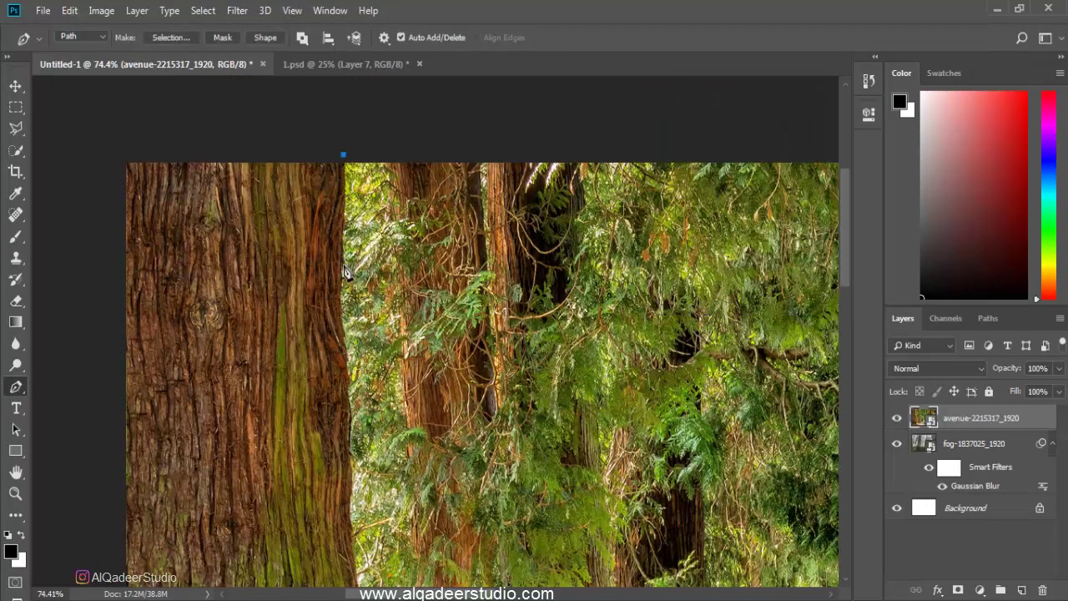
pyautogui.click(343, 259)
pyautogui.click(341, 381)
pyautogui.click(345, 507)
pyautogui.scroll(-3, 342, 427)
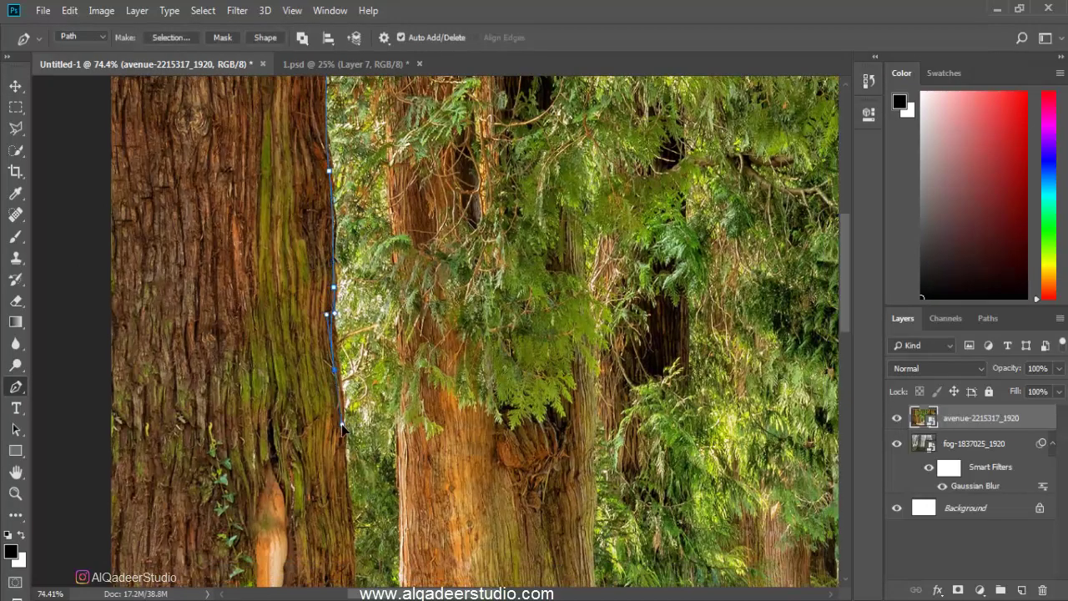
pyautogui.scroll(-1, 342, 427)
pyautogui.scroll(-1, 331, 422)
pyautogui.scroll(-1, 338, 467)
pyautogui.scroll(-1, 342, 467)
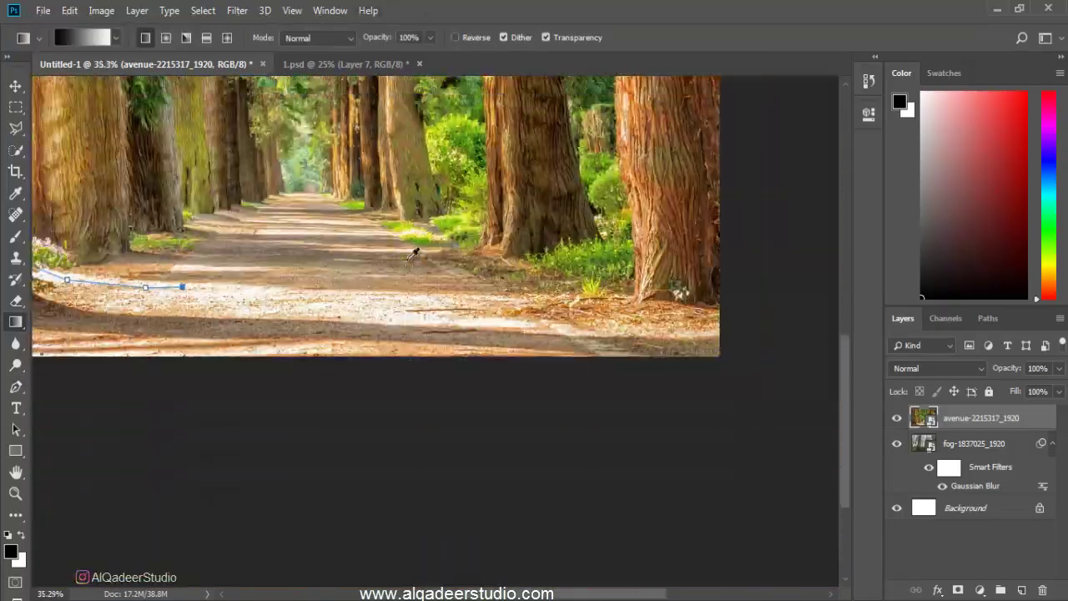
pyautogui.scroll(5, 413, 254)
# Continue the path across the top edge and down the right trunk to its base
pyautogui.press('p')
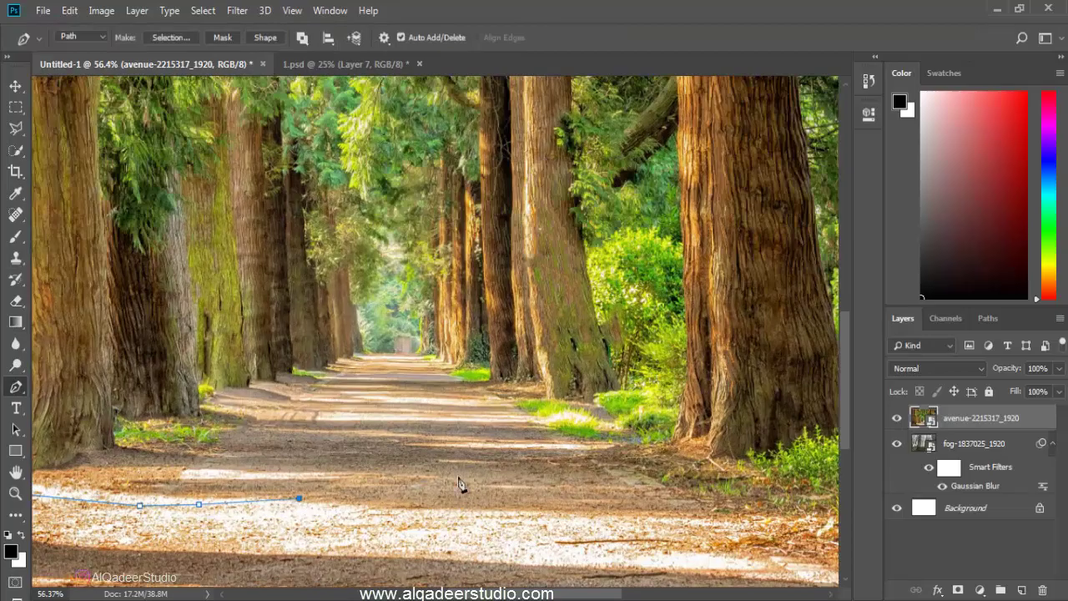
pyautogui.scroll(3, 458, 484)
pyautogui.scroll(2, 648, 140)
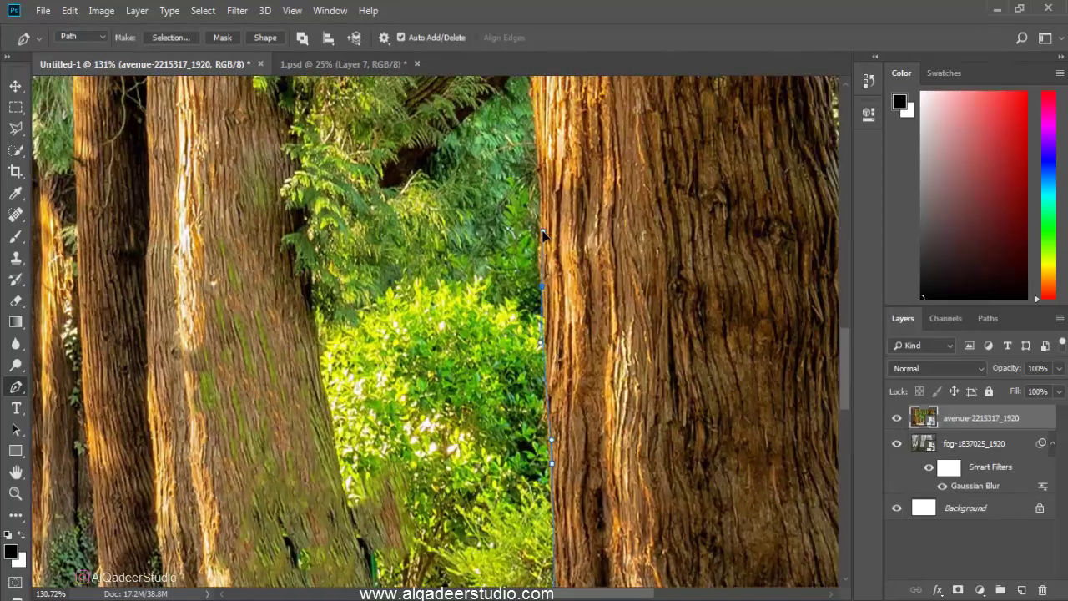
pyautogui.scroll(3, 543, 235)
pyautogui.hscroll(2, 443, 250)
pyautogui.scroll(3, 413, 275)
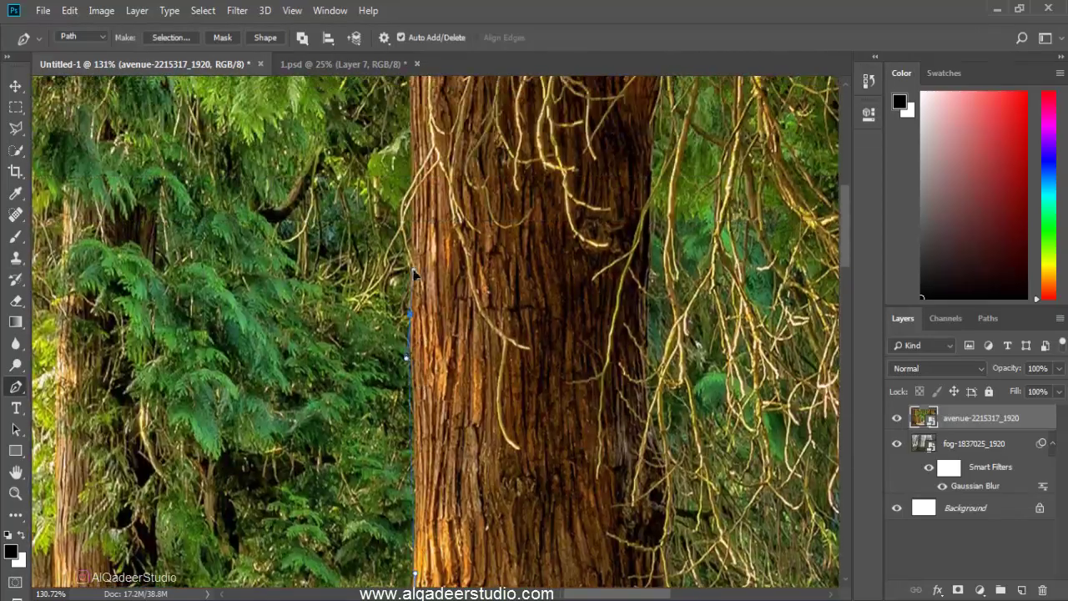
pyautogui.scroll(3, 413, 146)
pyautogui.scroll(3, 377, 158)
pyautogui.moveTo(351, 232); pyautogui.dragTo(625, 215)
pyautogui.scroll(-5, 567, 220)
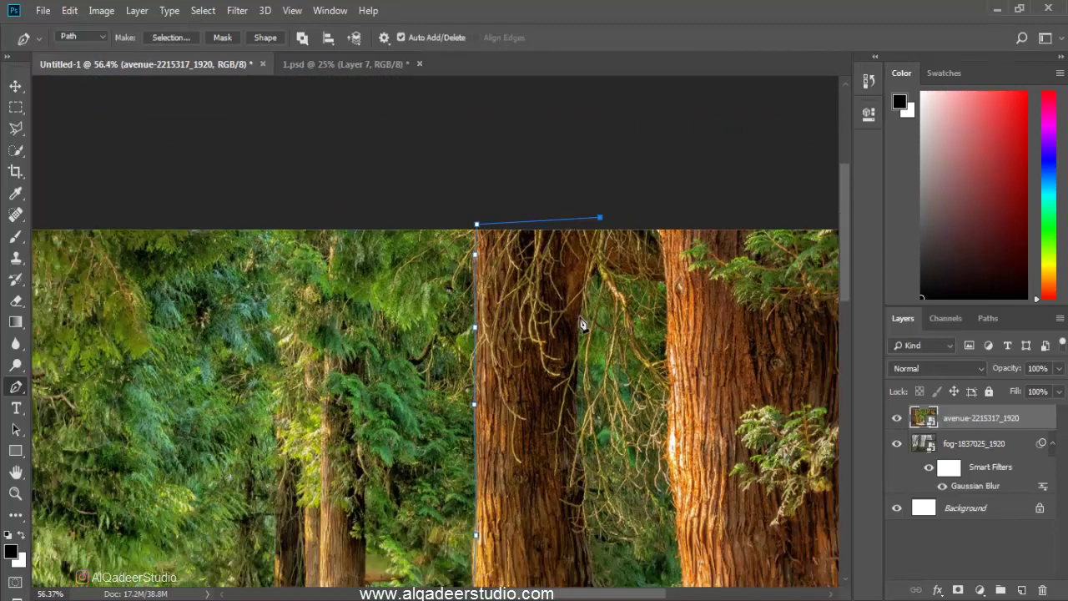
pyautogui.click(572, 353)
pyautogui.click(568, 422)
pyautogui.scroll(-5, 575, 492)
pyautogui.click(529, 314)
pyautogui.click(542, 417)
pyautogui.scroll(-5, 544, 436)
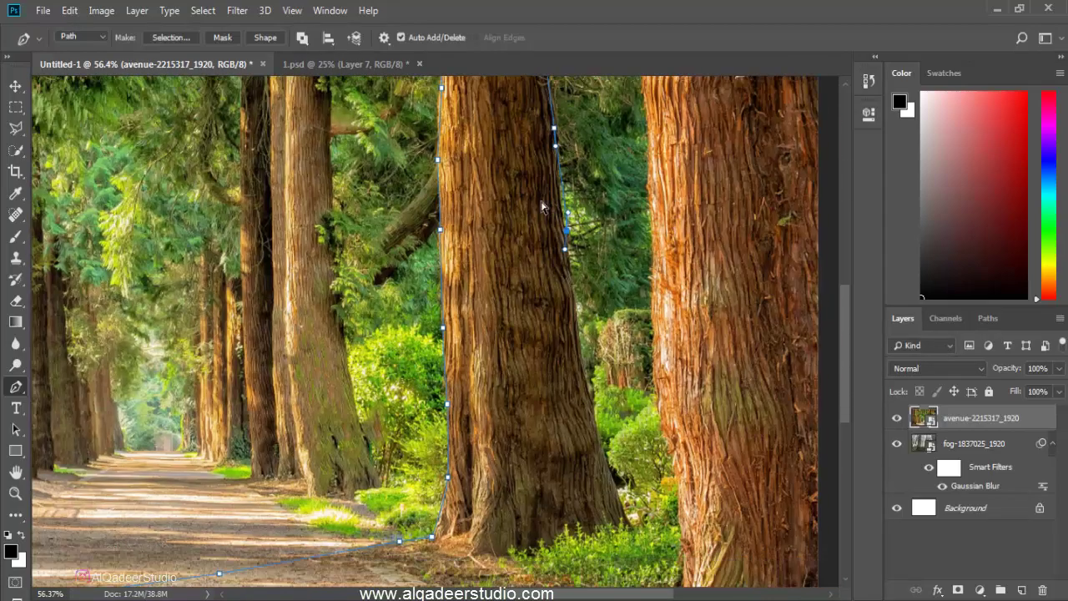
pyautogui.click(571, 276)
pyautogui.click(580, 346)
pyautogui.moveTo(506, 296); pyautogui.dragTo(406, 217)
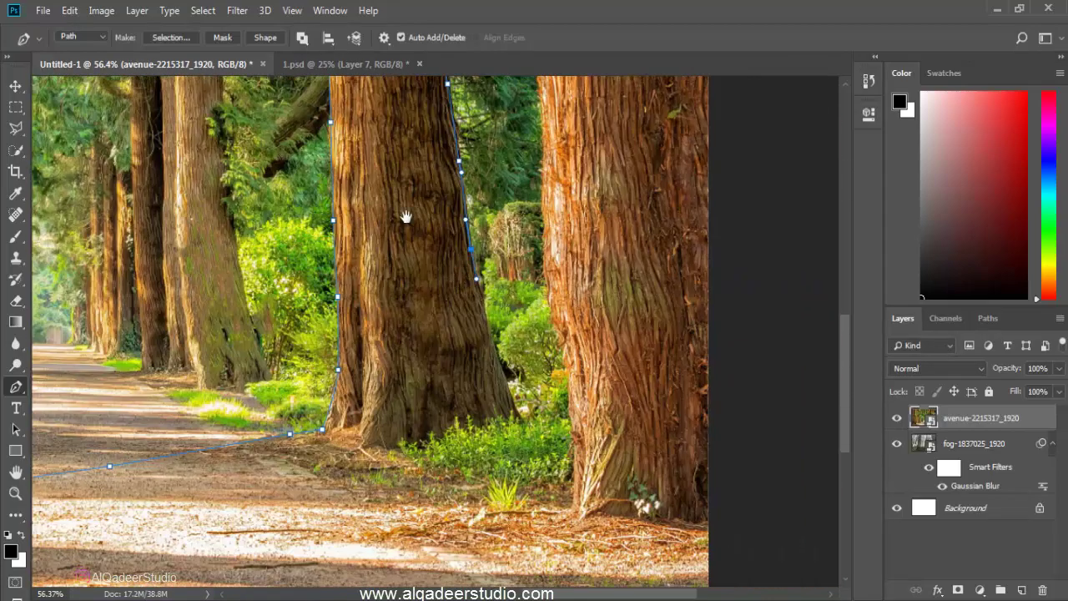
# Extend the path around the trunk base and up the right tree's edge
pyautogui.click(521, 420)
pyautogui.click(568, 423)
pyautogui.click(568, 362)
pyautogui.click(560, 334)
pyautogui.click(545, 264)
pyautogui.click(547, 208)
pyautogui.scroll(3, 547, 154)
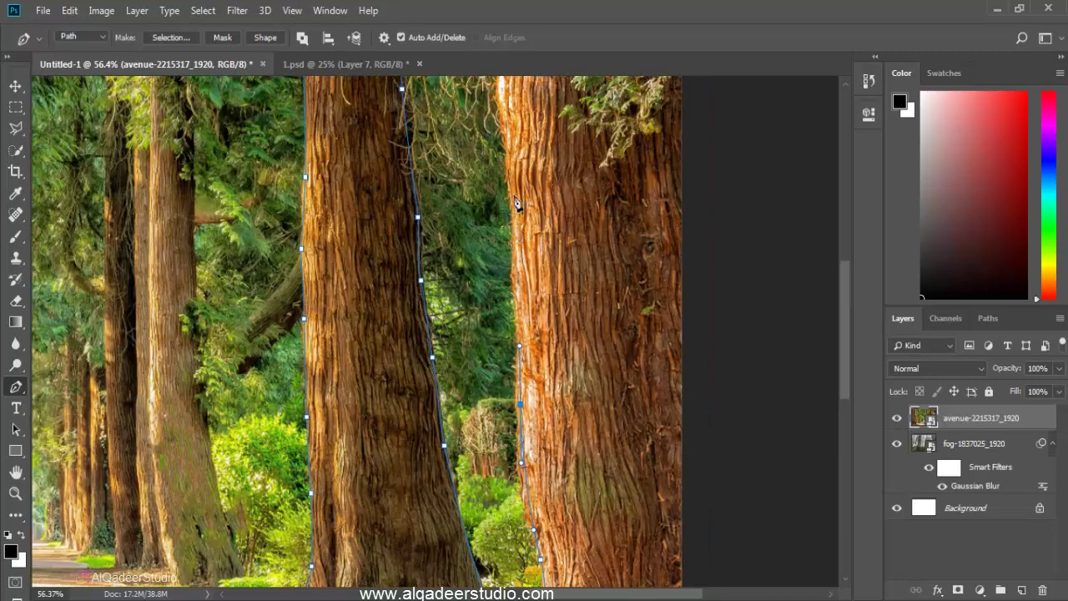
pyautogui.scroll(3, 513, 200)
pyautogui.scroll(3, 511, 203)
pyautogui.moveTo(511, 203); pyautogui.dragTo(508, 183)
pyautogui.scroll(-5, 511, 185)
# Add corner anchors beyond the image, close the path and load it as a selection
pyautogui.click(648, 192)
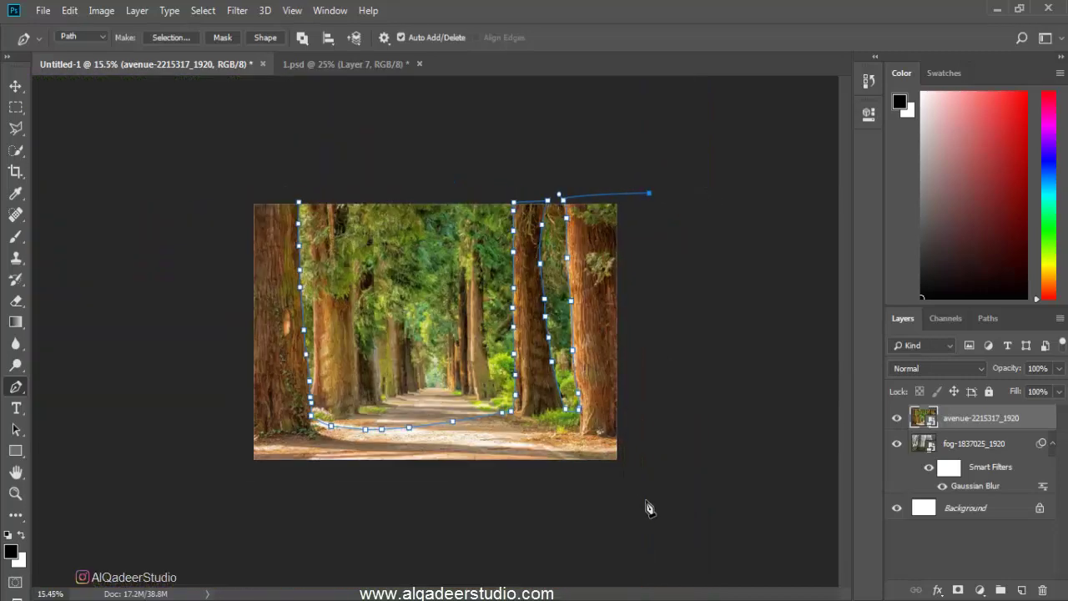
pyautogui.click(645, 499)
pyautogui.click(197, 482)
pyautogui.click(240, 190)
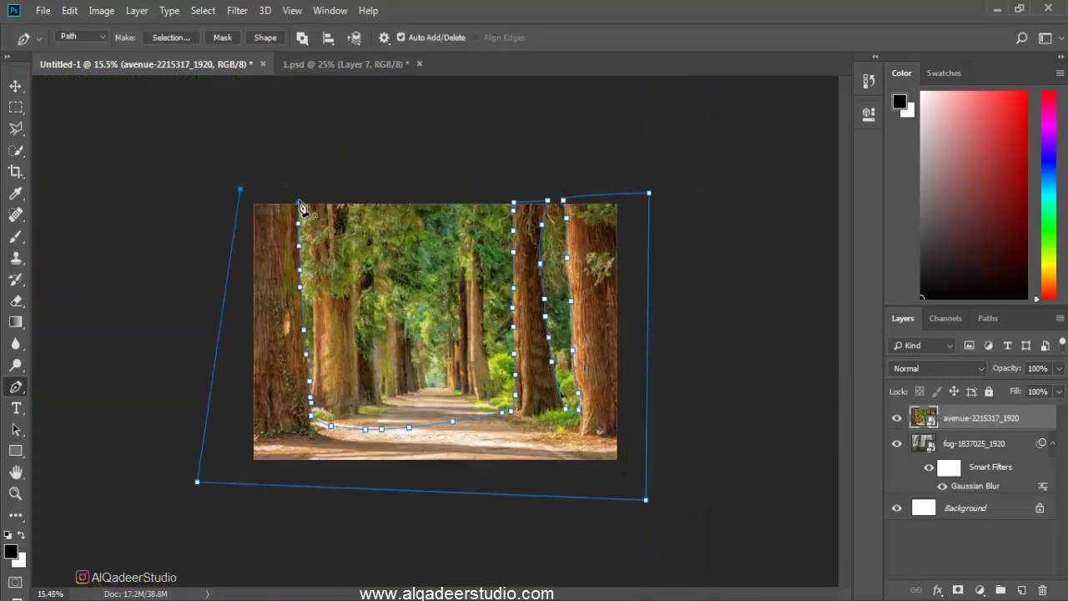
pyautogui.click(299, 203)
pyautogui.scroll(3, 304, 194)
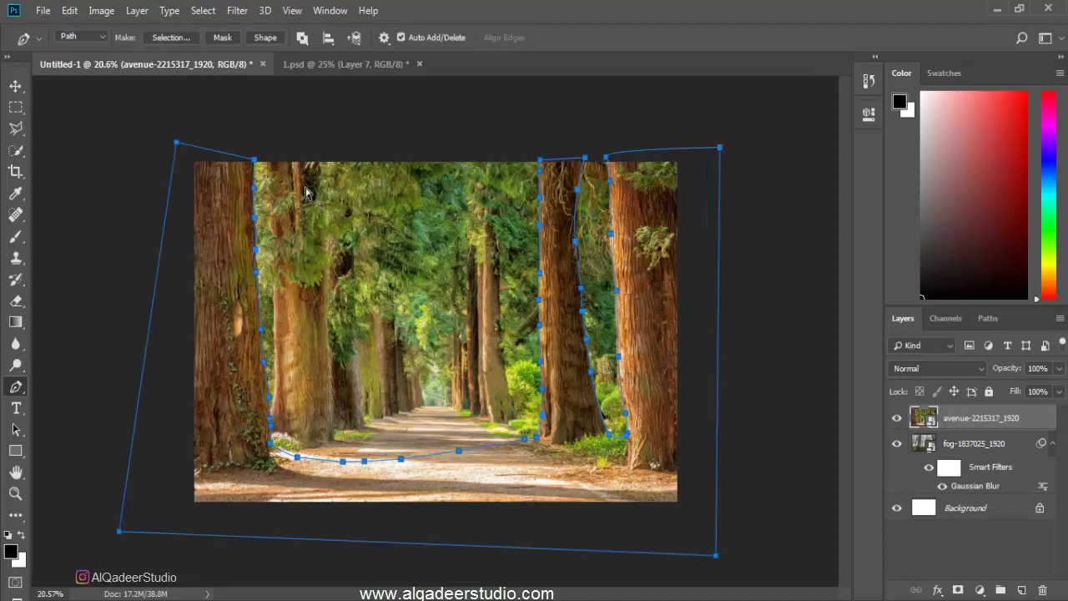
pyautogui.hotkey('ctrl', 'Return')
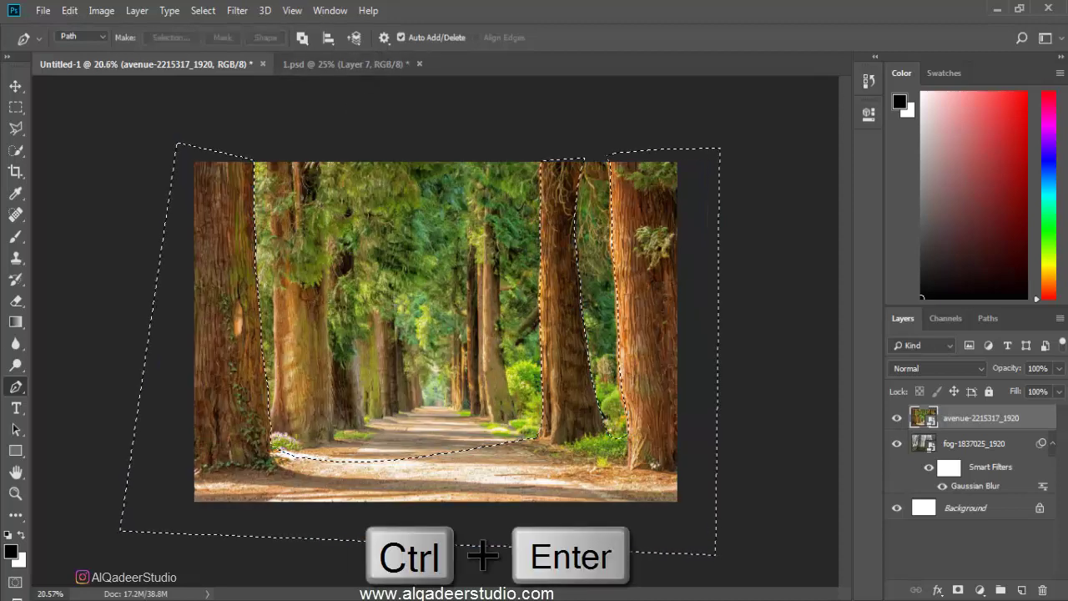
# Refine the tree selection in Select and Mask with added Smooth, Feather and Contrast
pyautogui.click(16, 128)
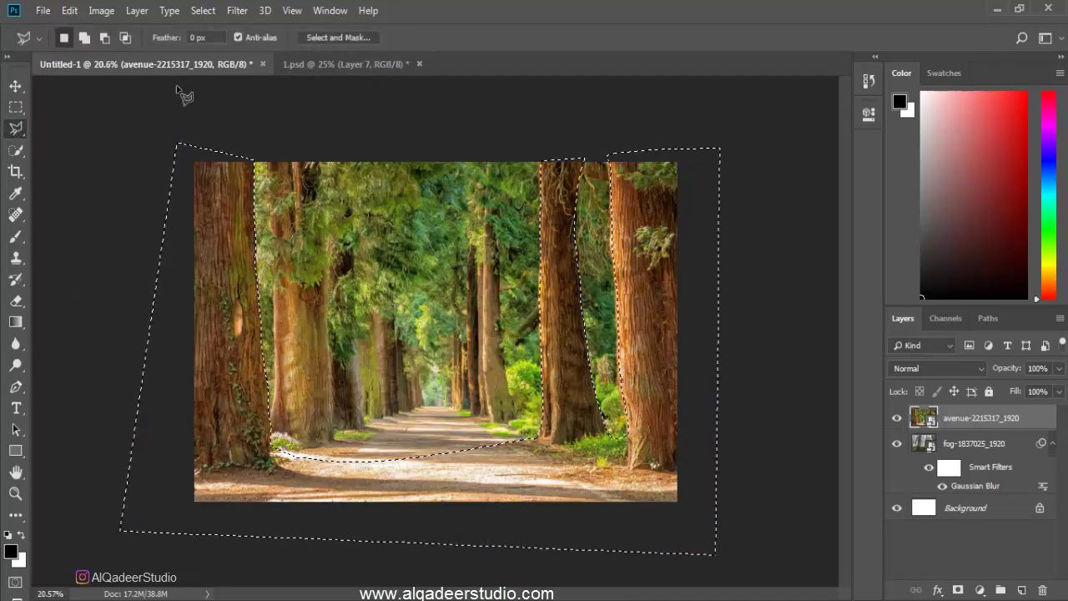
pyautogui.click(338, 37)
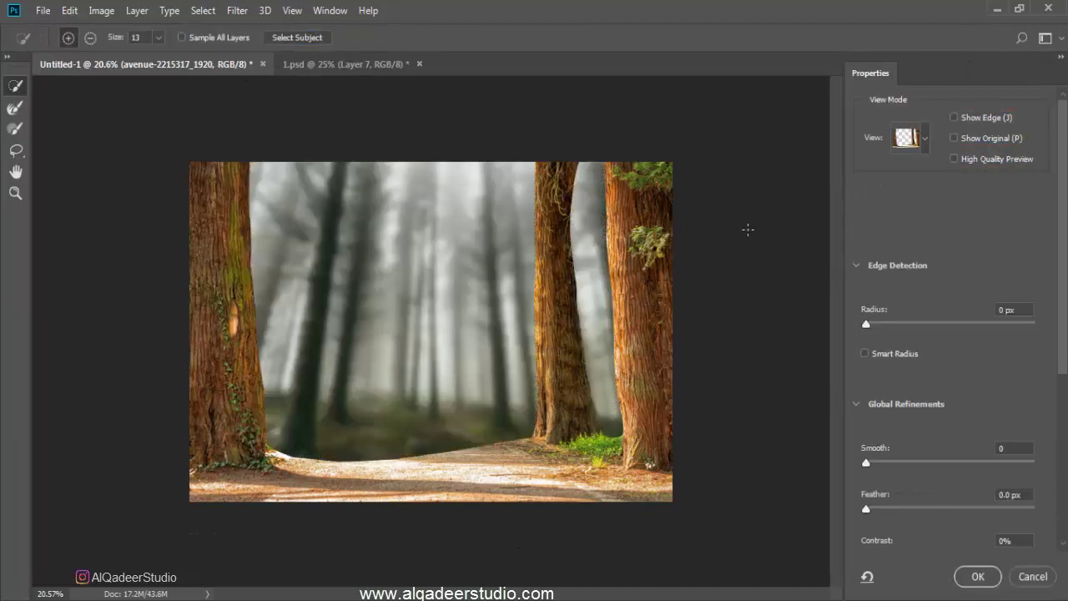
pyautogui.moveTo(871, 462); pyautogui.dragTo(879, 464)
pyautogui.moveTo(872, 507); pyautogui.dragTo(874, 508)
pyautogui.scroll(-1, 925, 435)
pyautogui.scroll(-1, 924, 434)
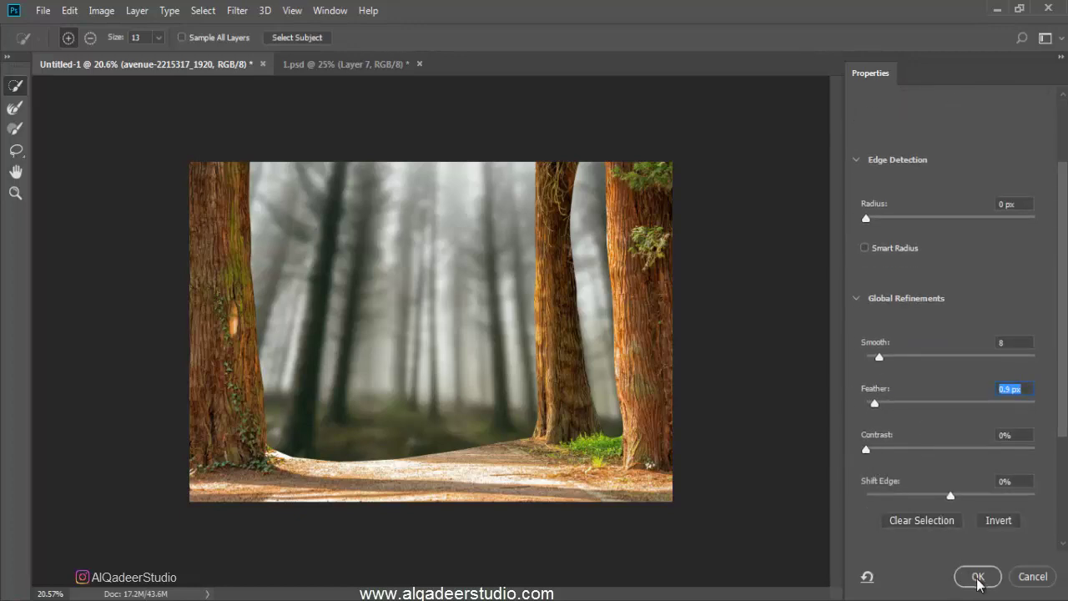
pyautogui.moveTo(871, 450); pyautogui.dragTo(875, 450)
pyautogui.moveTo(877, 406); pyautogui.dragTo(884, 406)
pyautogui.click(974, 576)
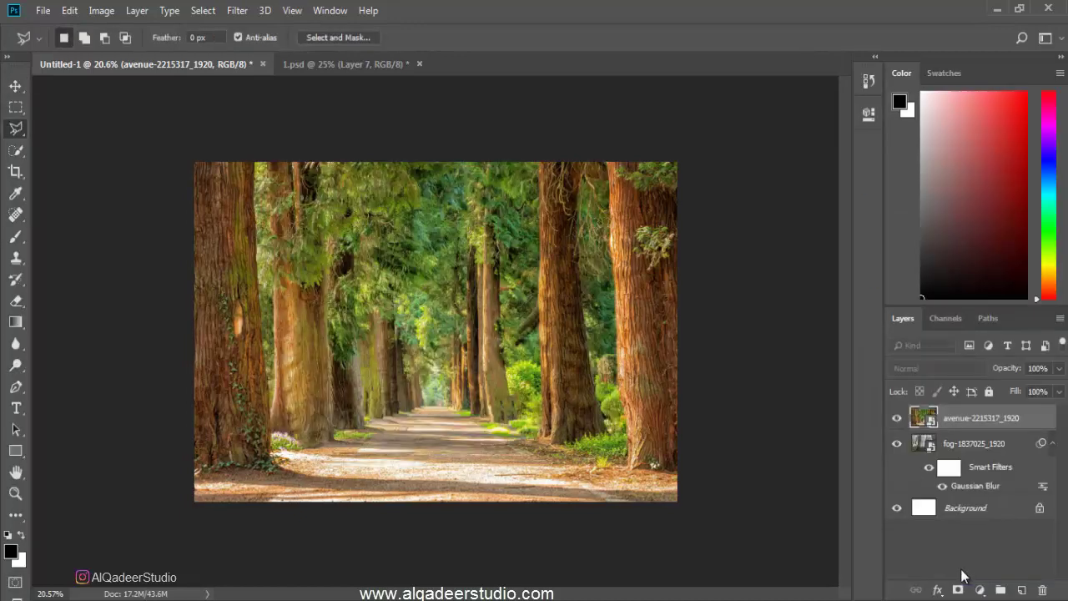
# Mask the avenue layer with the tree selection and rasterize the layer
pyautogui.click(958, 590)
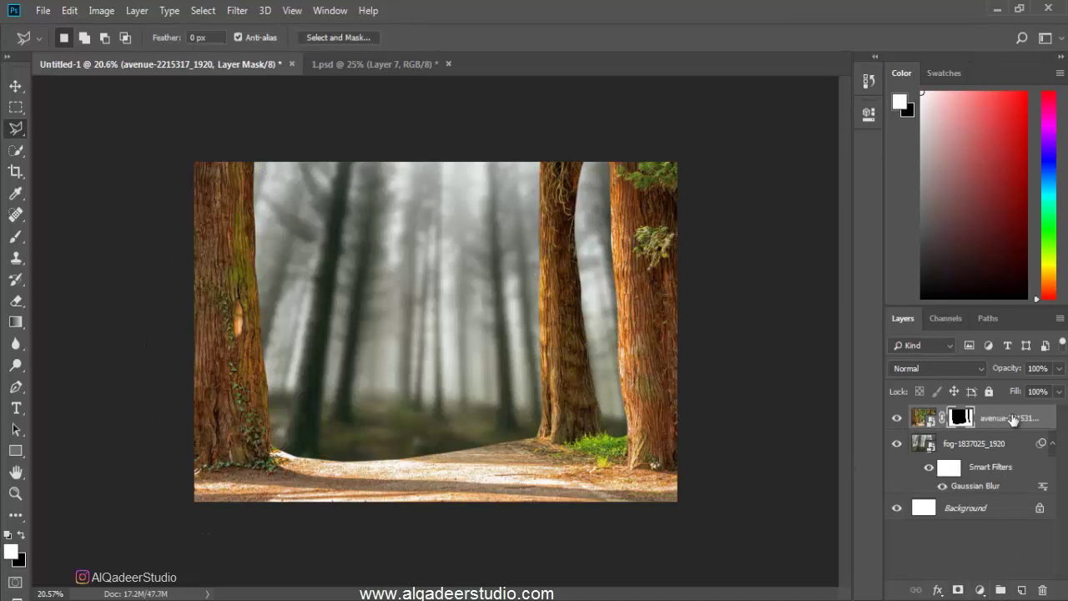
pyautogui.rightClick(1012, 419)
pyautogui.click(918, 273)
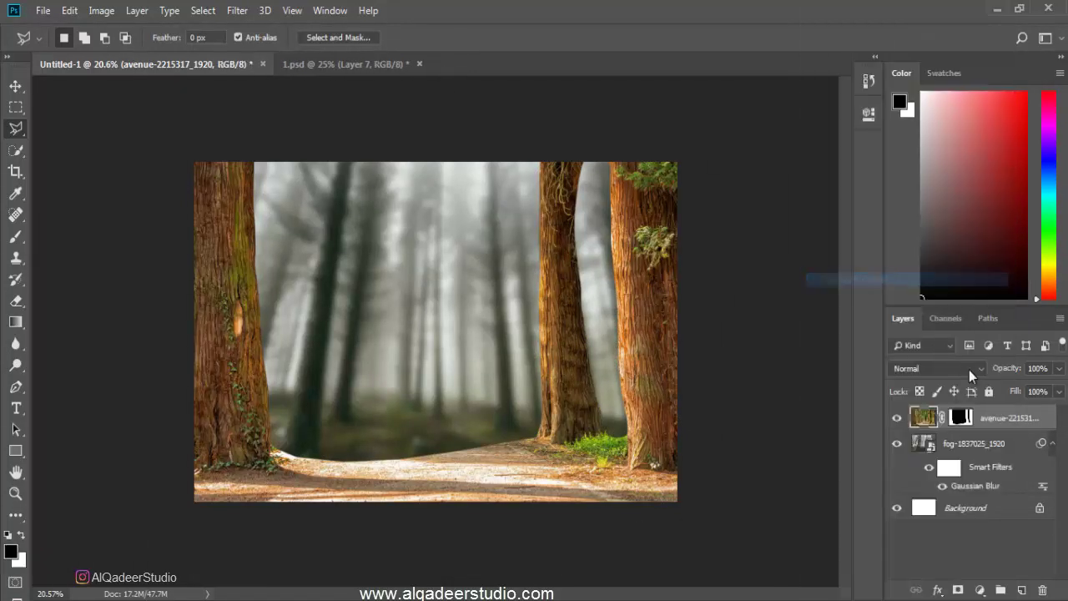
# Stretch the avenue layer's mask slightly downward with Free Transform
pyautogui.click(960, 417)
pyautogui.press('x')
pyautogui.hotkey('ctrl', 't')
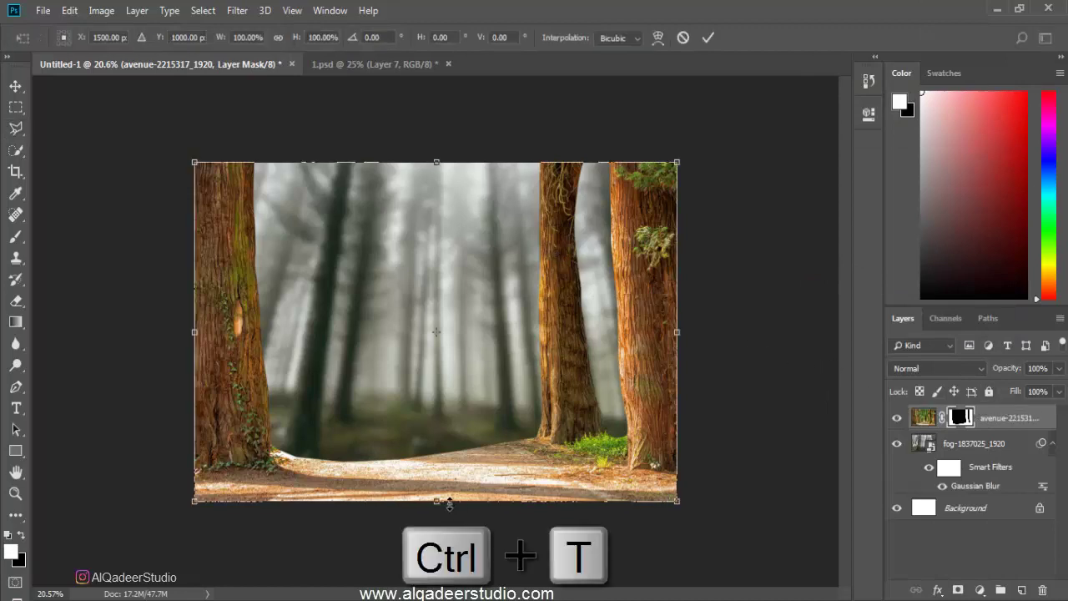
pyautogui.moveTo(439, 511); pyautogui.dragTo(437, 519)
pyautogui.press('Return')
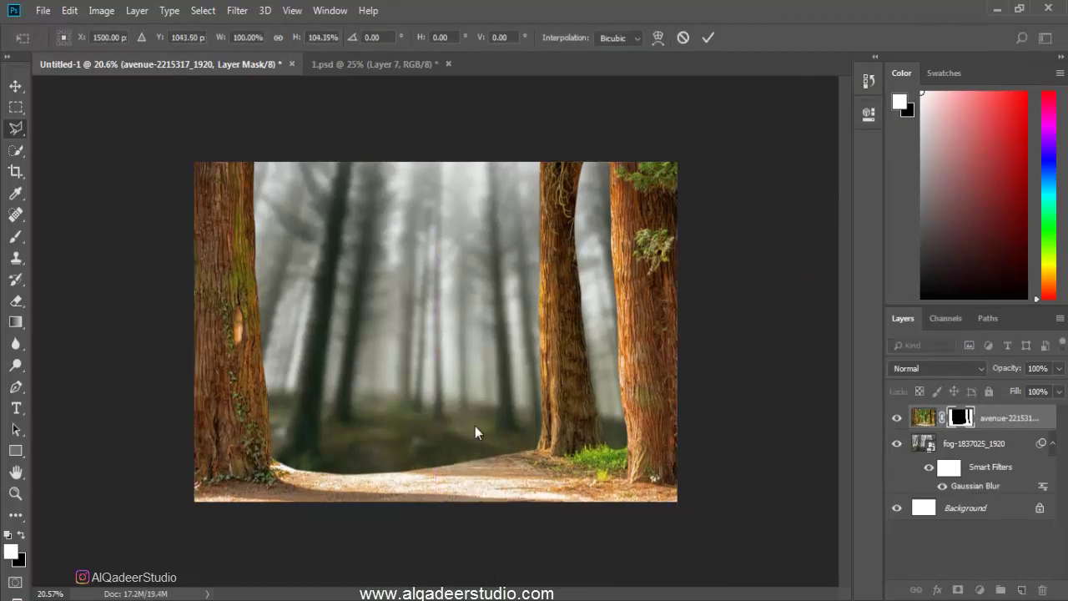
pyautogui.press('l')
pyautogui.keyDown('alt'); pyautogui.scroll(-1, 480, 427); pyautogui.keyUp('alt')
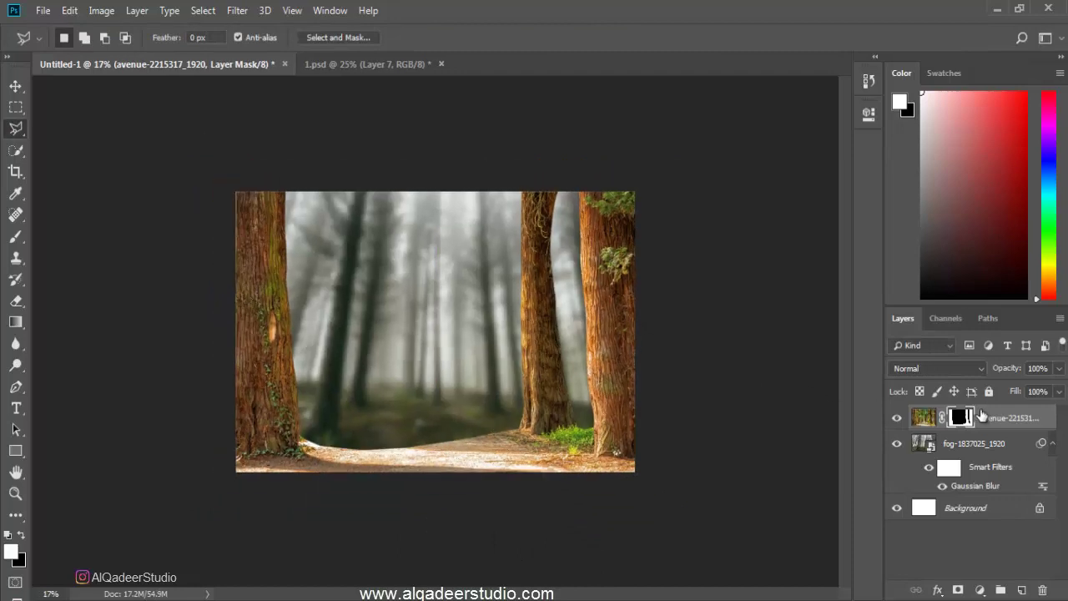
# Lower the saturation of the avenue trees with Hue/Saturation
pyautogui.hotkey('ctrl', '2')
pyautogui.hotkey('ctrl', 'u')
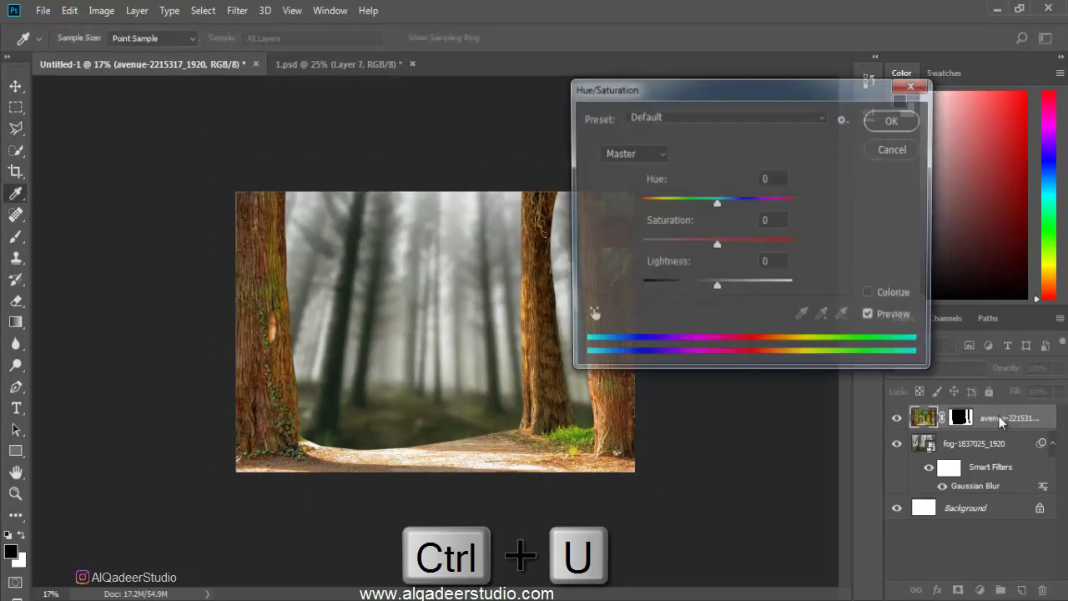
pyautogui.moveTo(714, 247); pyautogui.dragTo(684, 243)
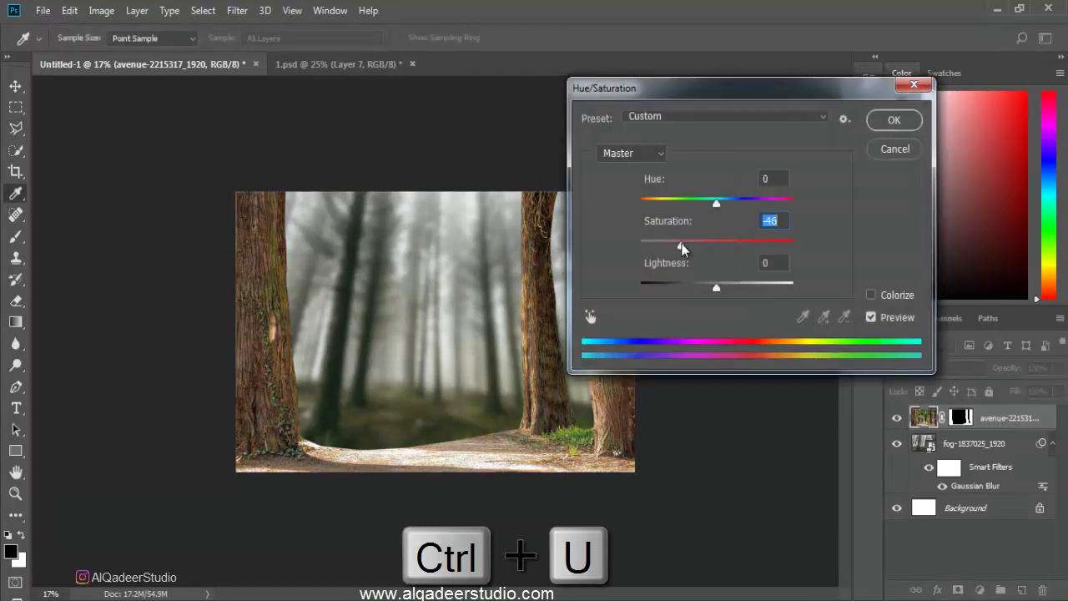
pyautogui.click(894, 120)
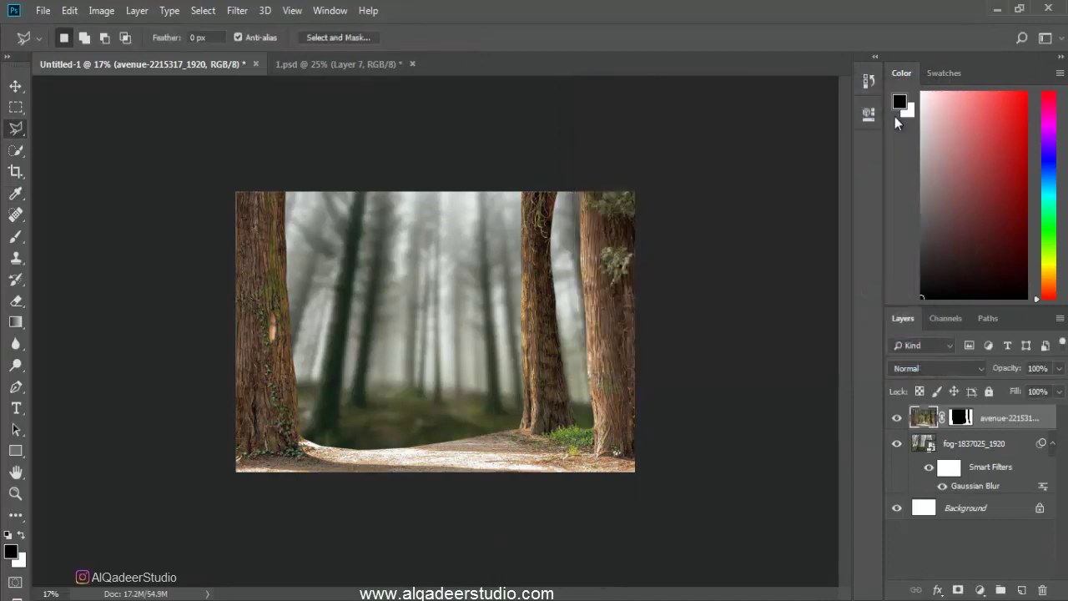
# Shift the avenue trees' midtone Color Balance along the yellow-blue and cyan-red sliders
pyautogui.hotkey('ctrl', 'b')
pyautogui.moveTo(726, 232); pyautogui.dragTo(711, 232)
pyautogui.moveTo(731, 193)
pyautogui.mouseDown()
pyautogui.moveTo(715, 190)
pyautogui.moveTo(723, 225)
pyautogui.mouseUp()
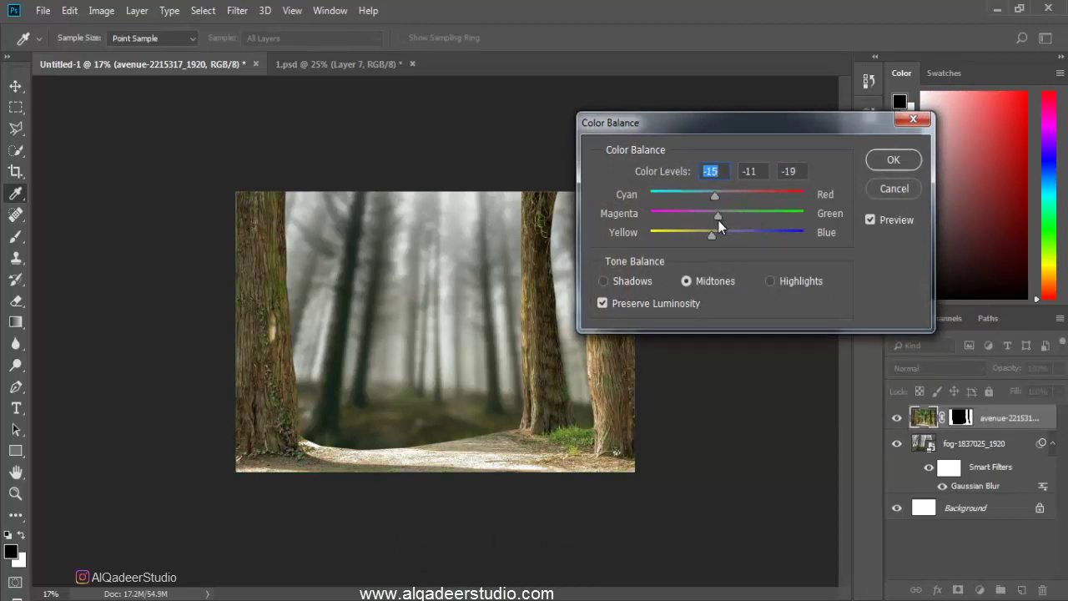
pyautogui.click(889, 158)
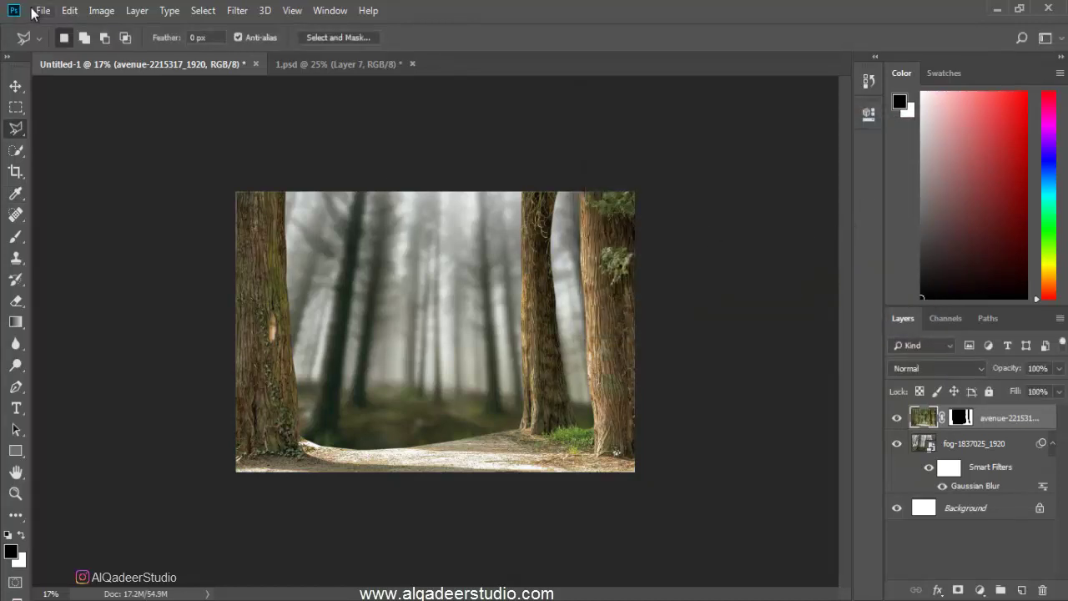
# Darken the avenue trees with a Hue/Saturation lightness of −26
pyautogui.hotkey('ctrl', 'u')
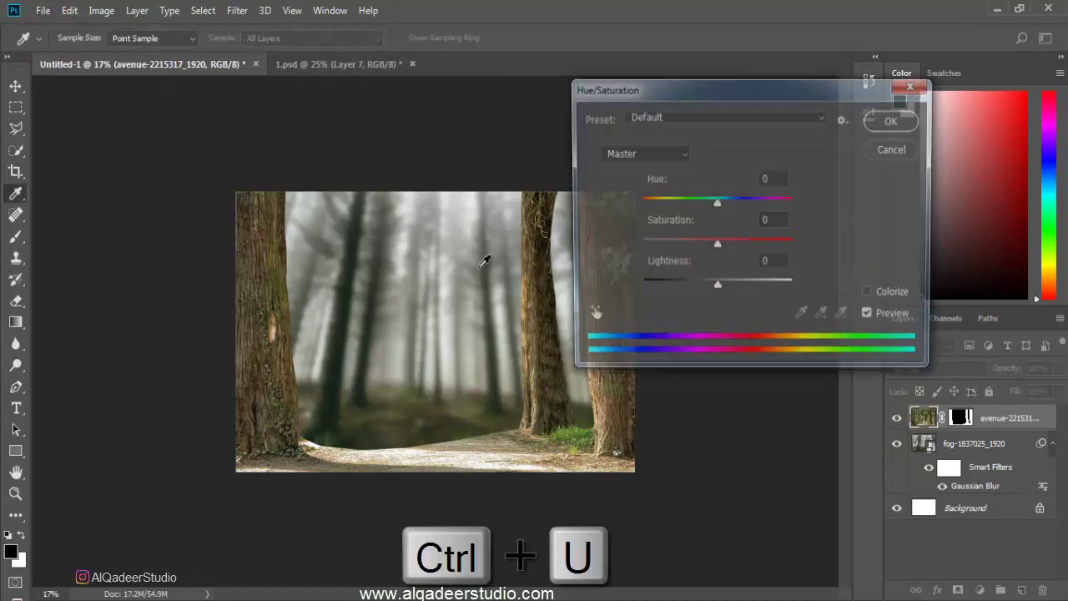
pyautogui.moveTo(716, 286); pyautogui.dragTo(696, 292)
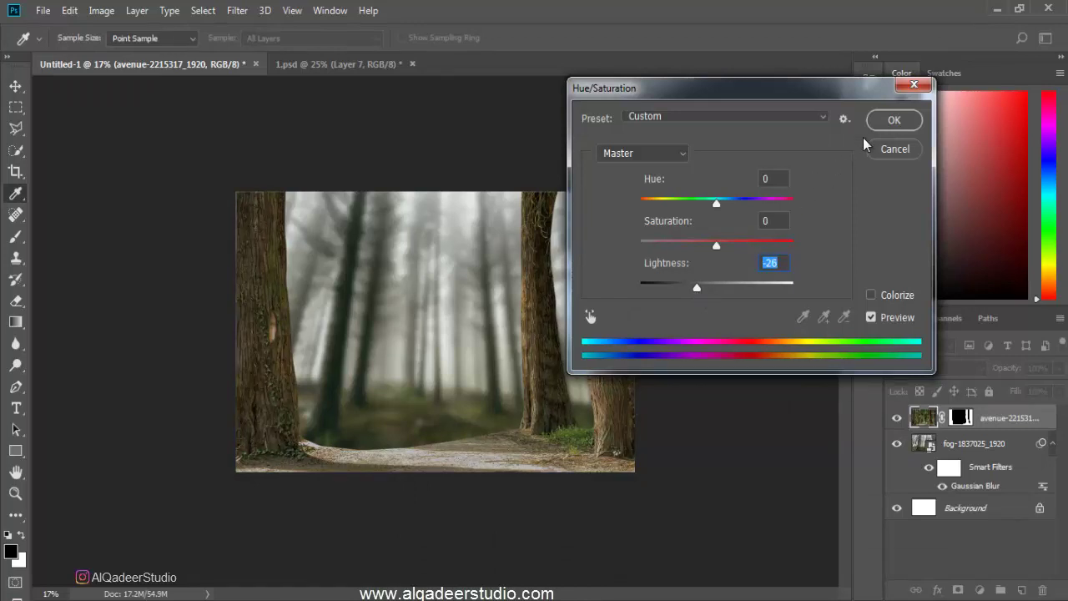
pyautogui.click(891, 120)
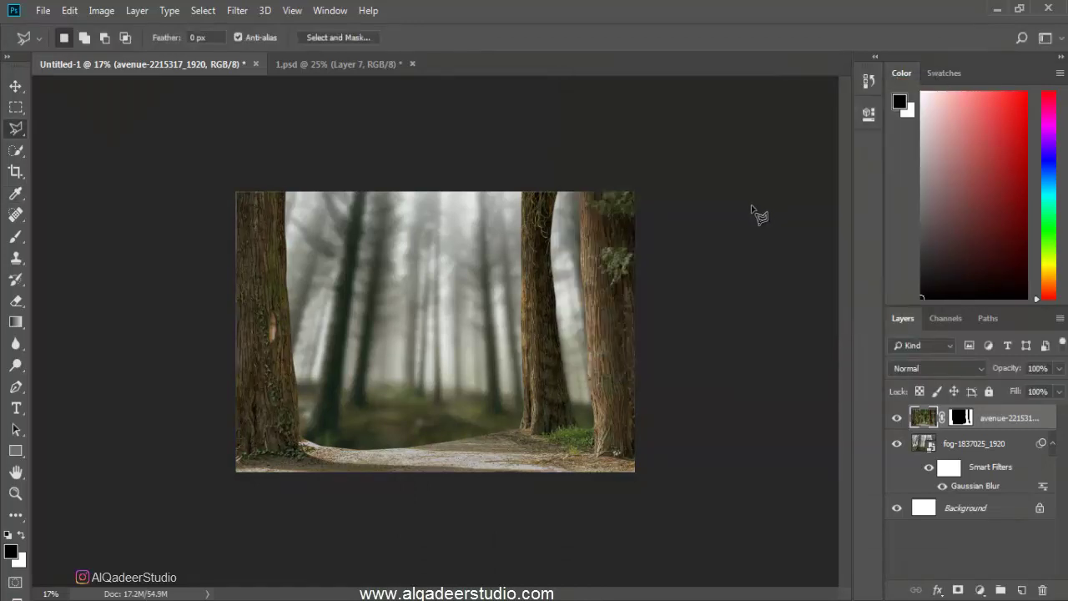
pyautogui.click(33, 10)
# Place lake-1030810 and move it toward the bottom, flattening it into a strip
pyautogui.click(71, 306)
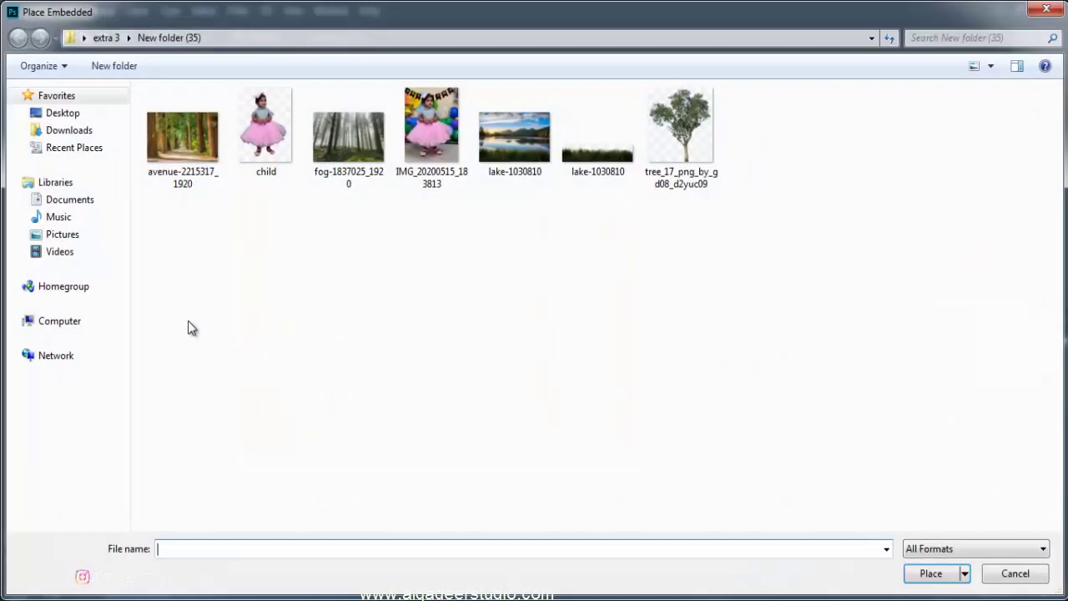
pyautogui.click(599, 145)
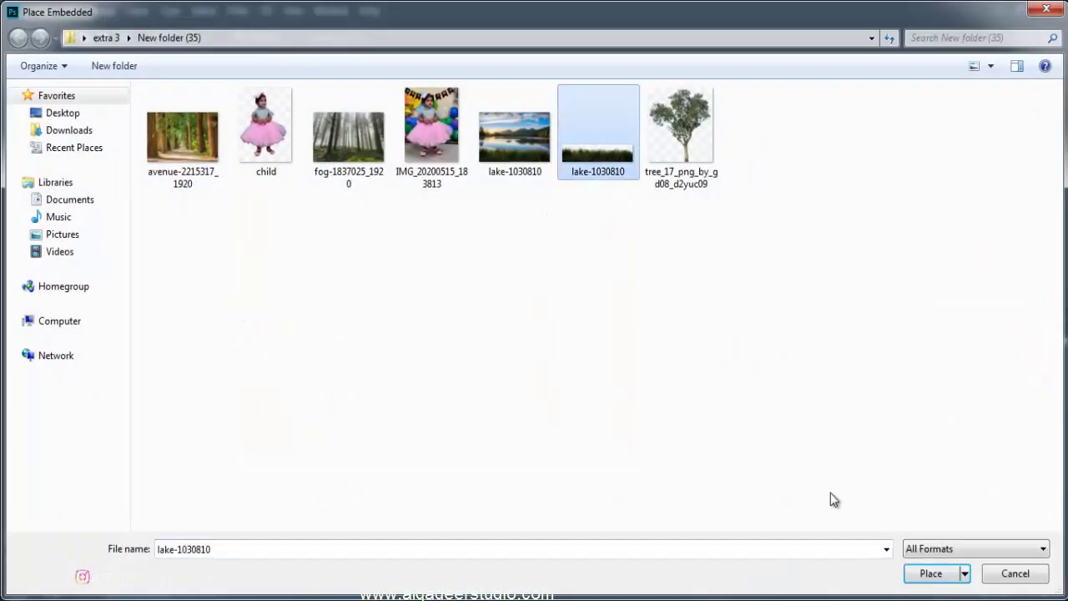
pyautogui.click(931, 572)
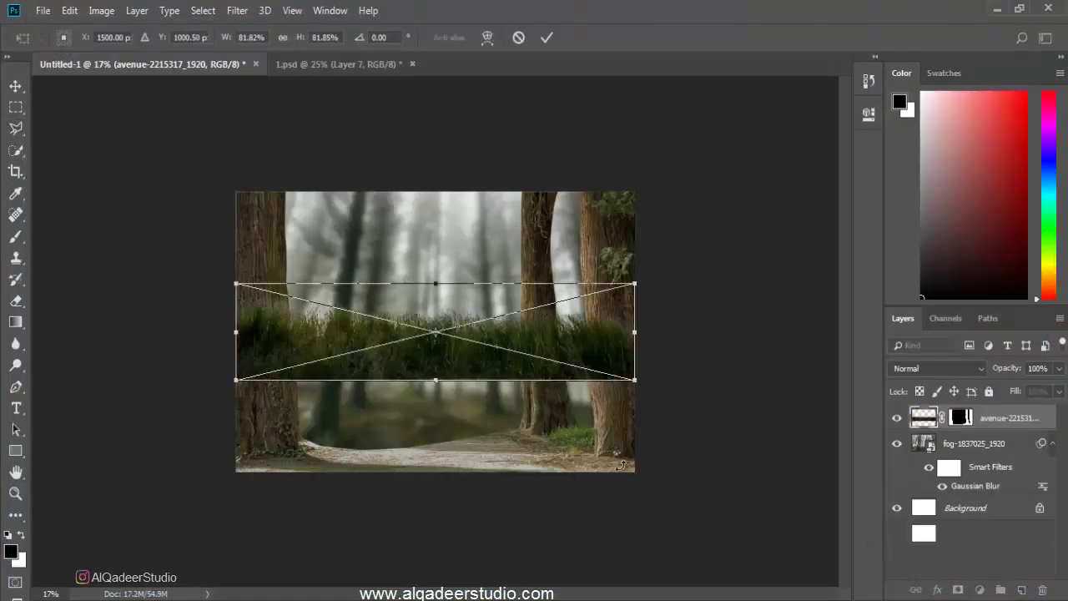
pyautogui.moveTo(542, 325); pyautogui.dragTo(545, 417)
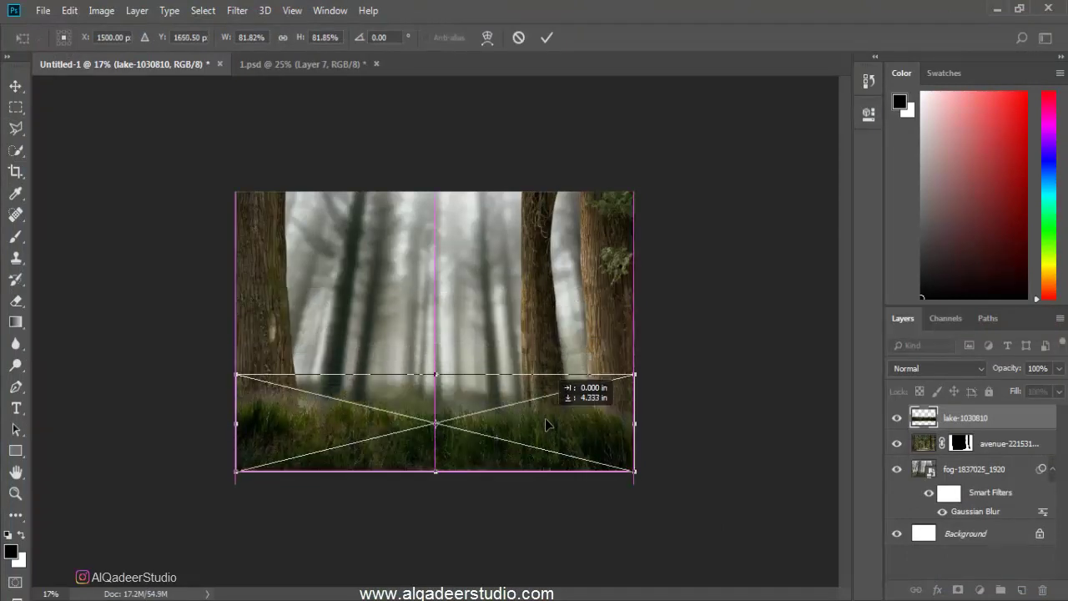
pyautogui.moveTo(438, 366); pyautogui.dragTo(438, 401)
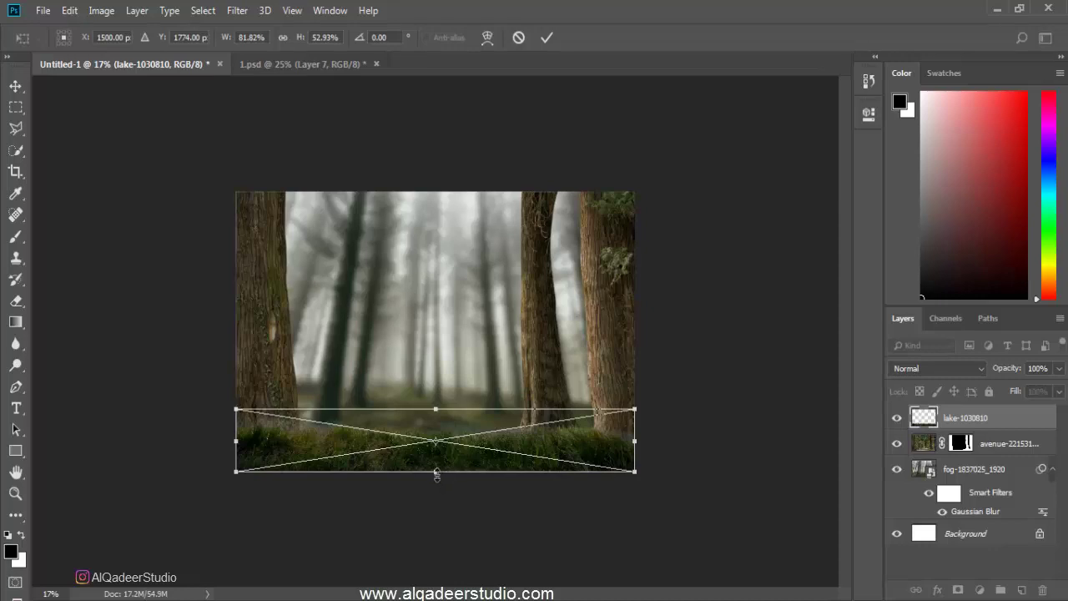
pyautogui.moveTo(437, 474); pyautogui.dragTo(437, 475)
# Lower and slightly enlarge the grass strip along the bottom edge, then commit it
pyautogui.hotkey('ctrl', '0')
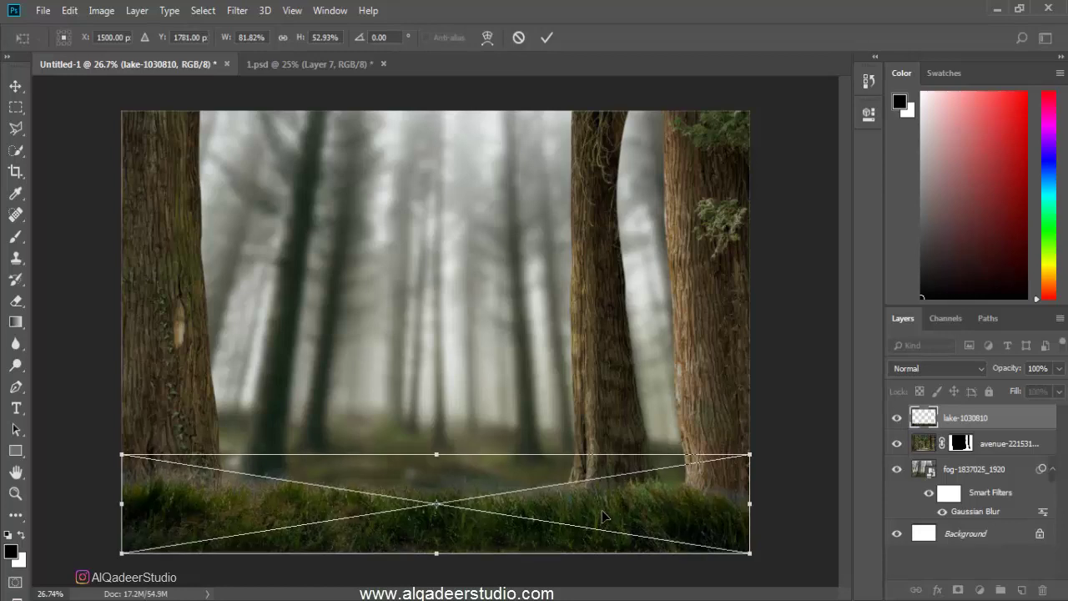
pyautogui.moveTo(601, 519); pyautogui.dragTo(601, 530)
pyautogui.press('Down')
pyautogui.press('Down')
pyautogui.press('Down')
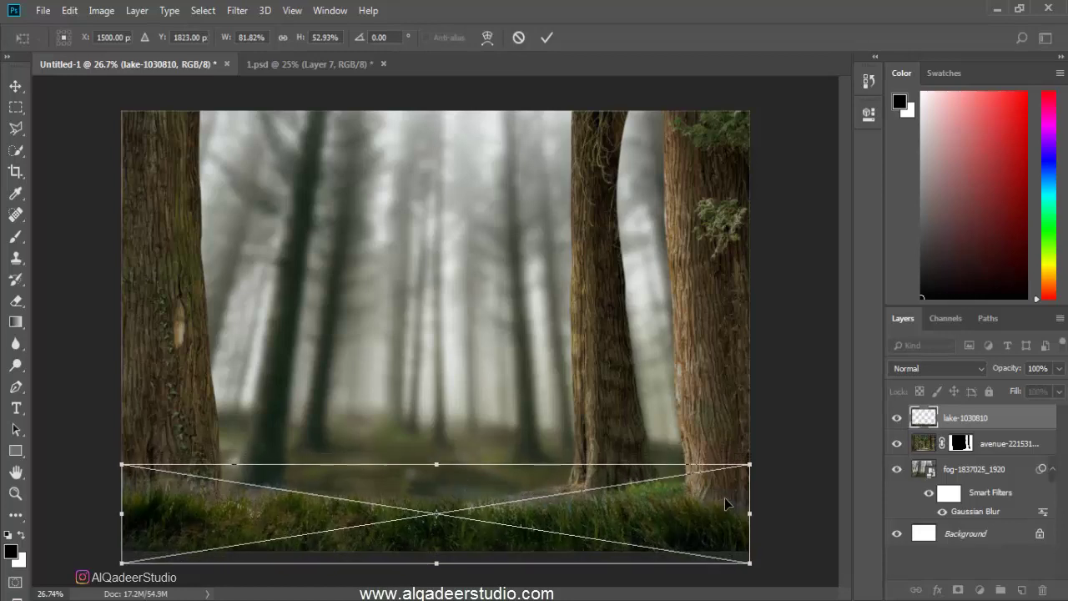
pyautogui.press('Down')
pyautogui.press('Down')
pyautogui.press('Down')
pyautogui.moveTo(750, 467); pyautogui.dragTo(758, 464)
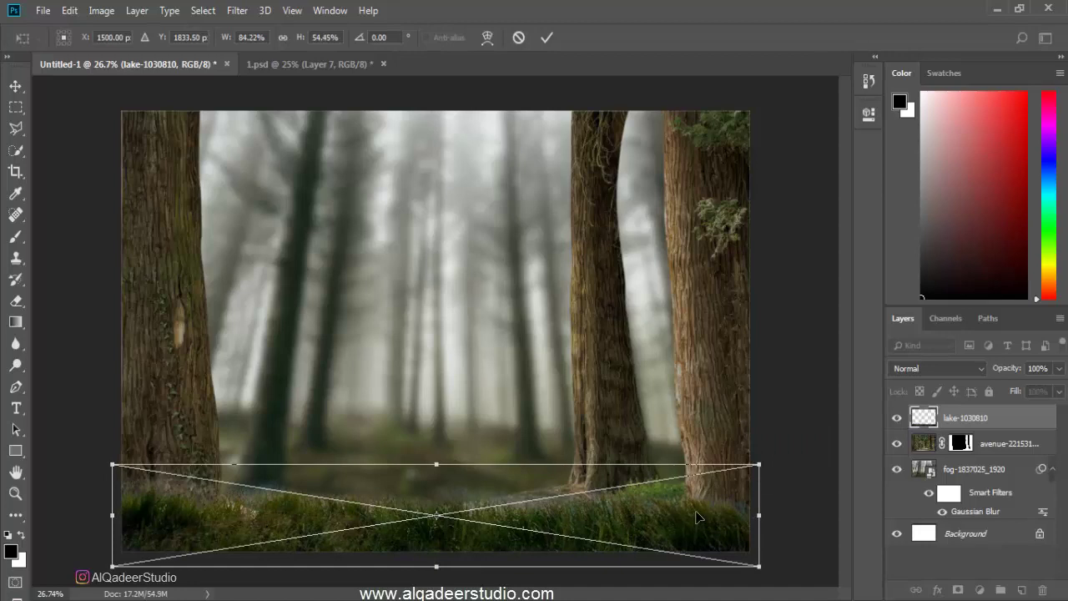
pyautogui.press('Return')
pyautogui.press('l')
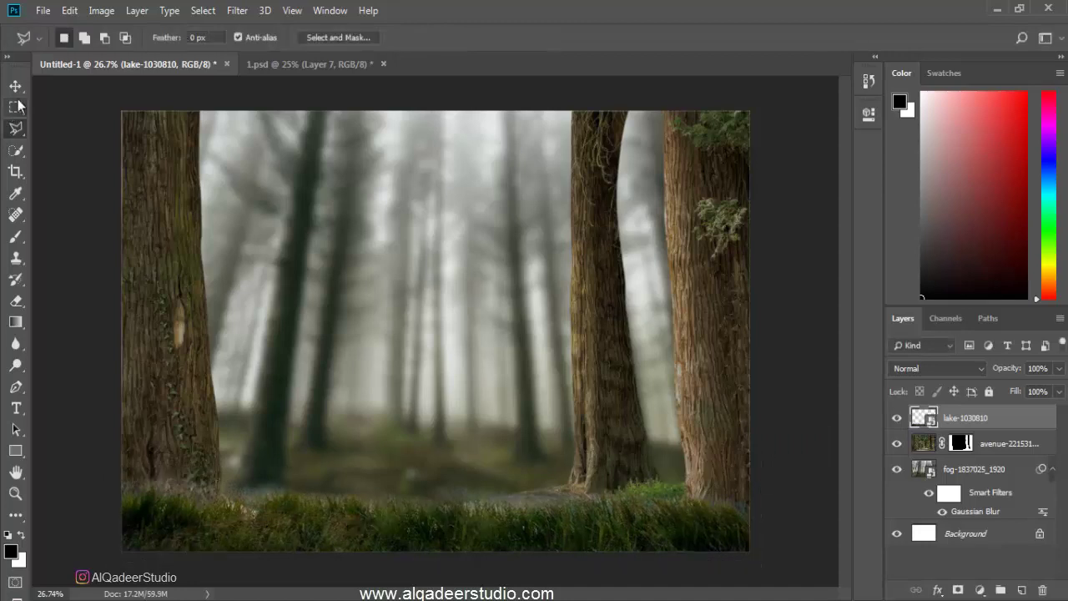
pyautogui.click(18, 89)
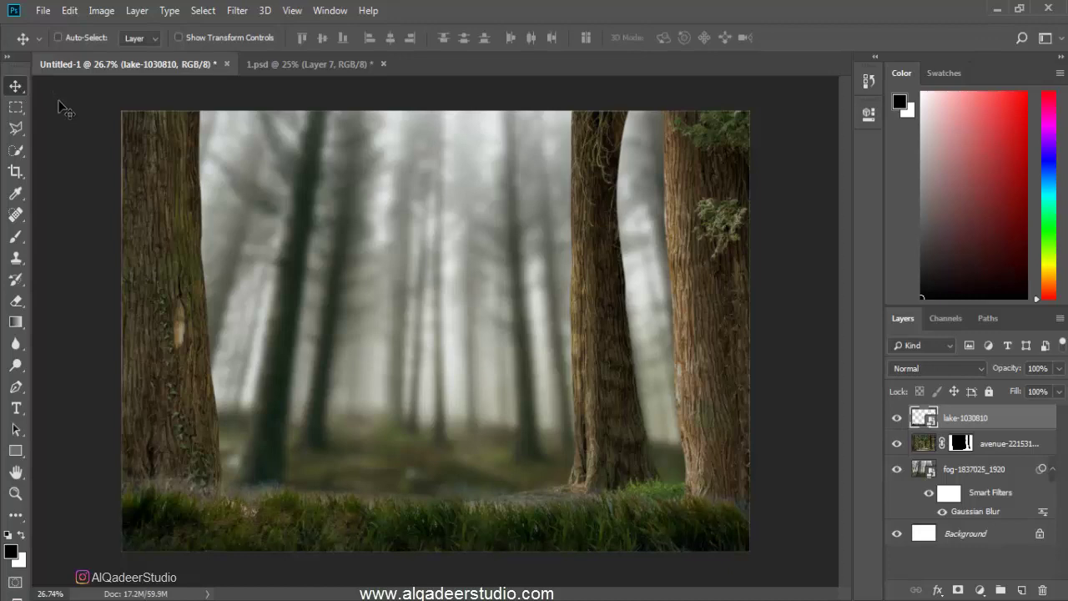
# Rasterize the lake grass layer and lower its saturation
pyautogui.scroll(-3, 392, 258)
pyautogui.scroll(-1, 430, 279)
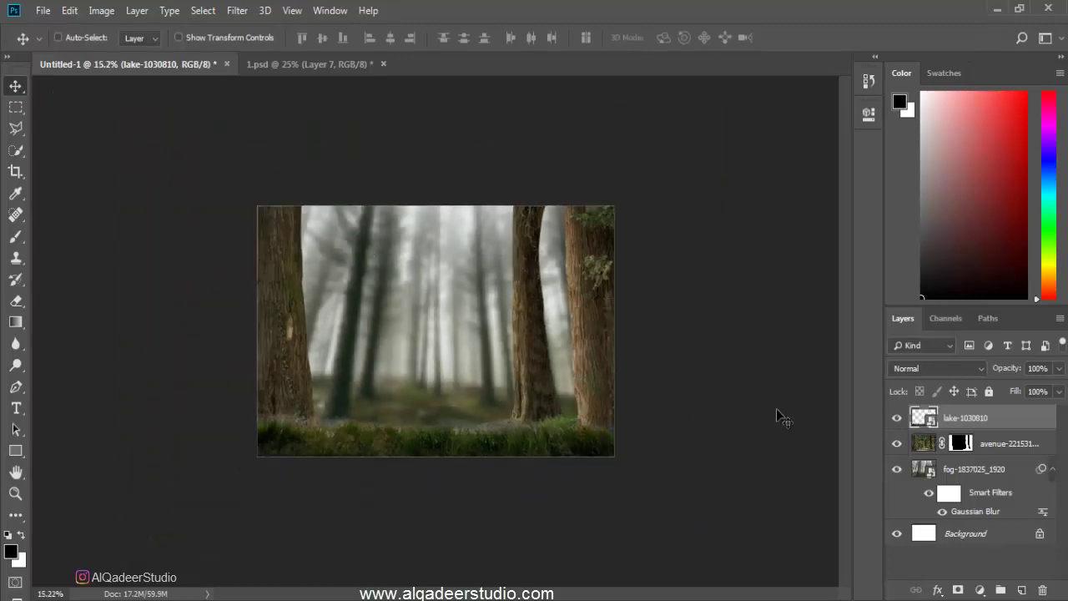
pyautogui.rightClick(975, 423)
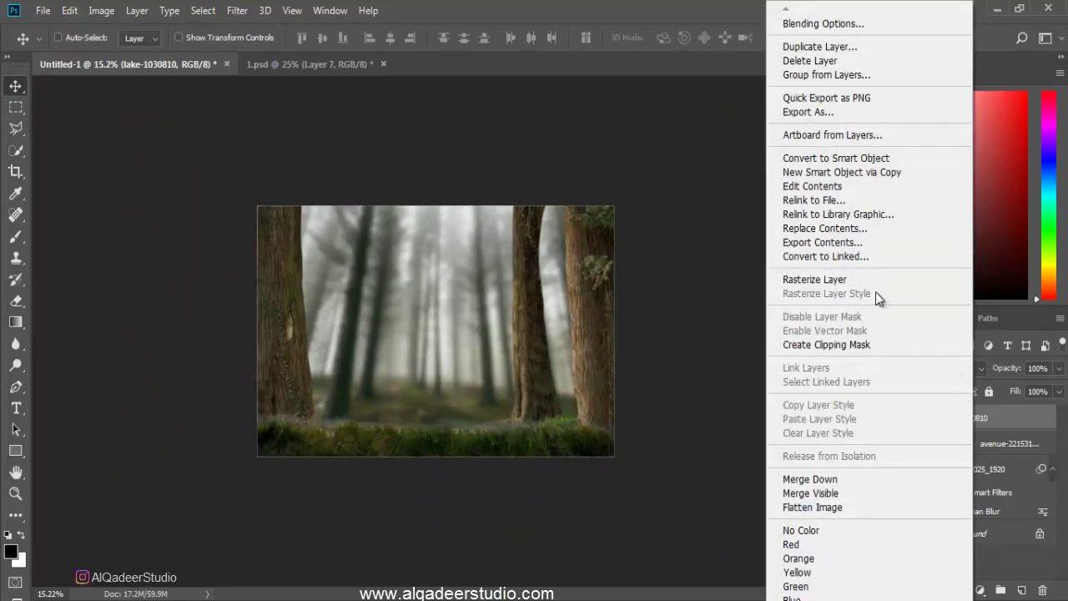
pyautogui.click(870, 280)
pyautogui.hotkey('ctrl', 'u')
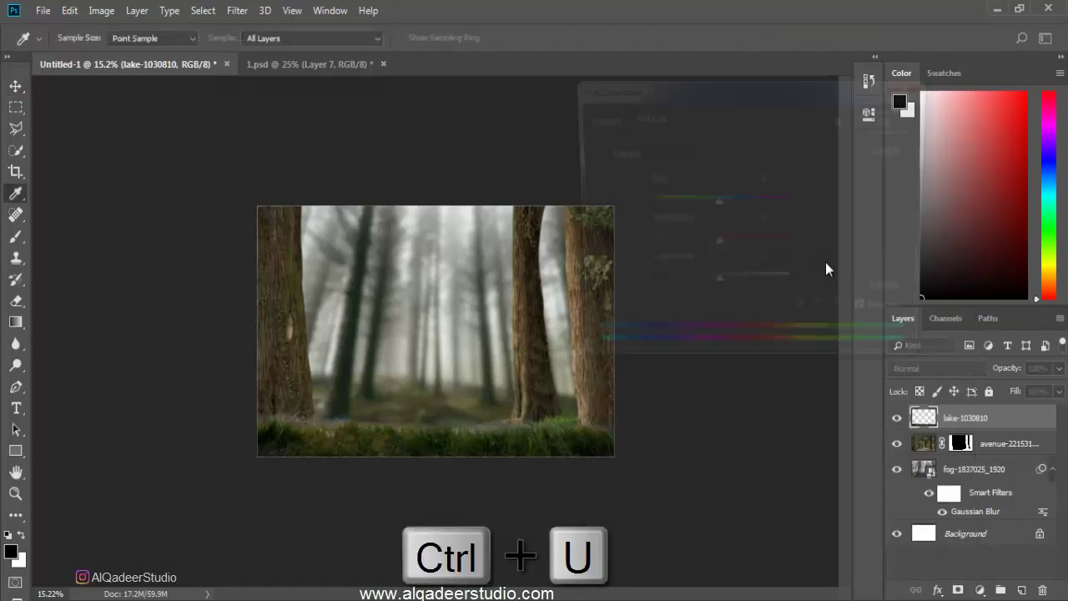
pyautogui.moveTo(708, 245); pyautogui.dragTo(683, 246)
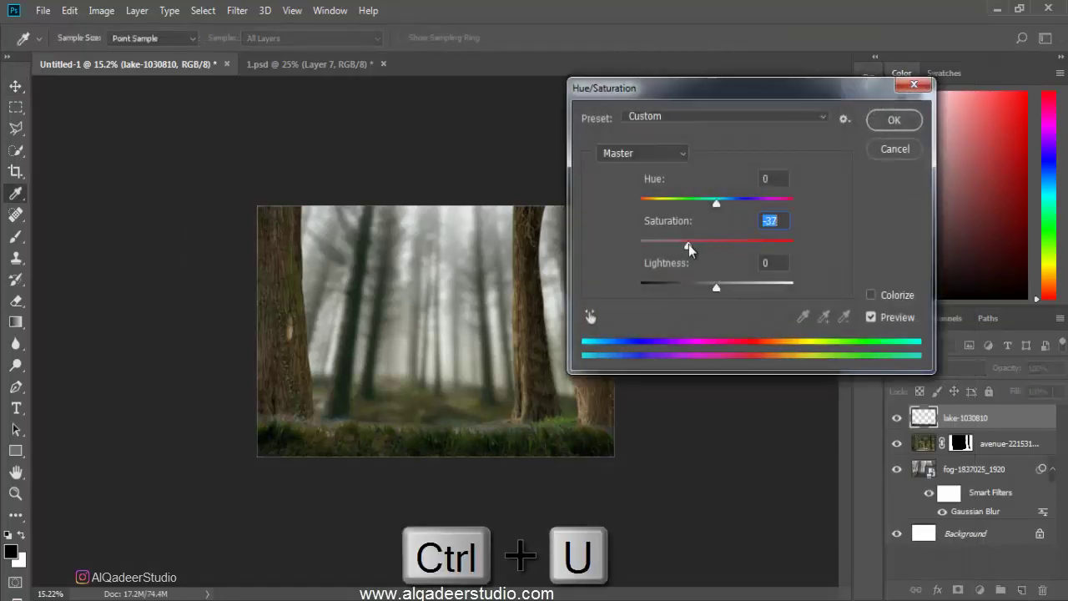
pyautogui.click(893, 122)
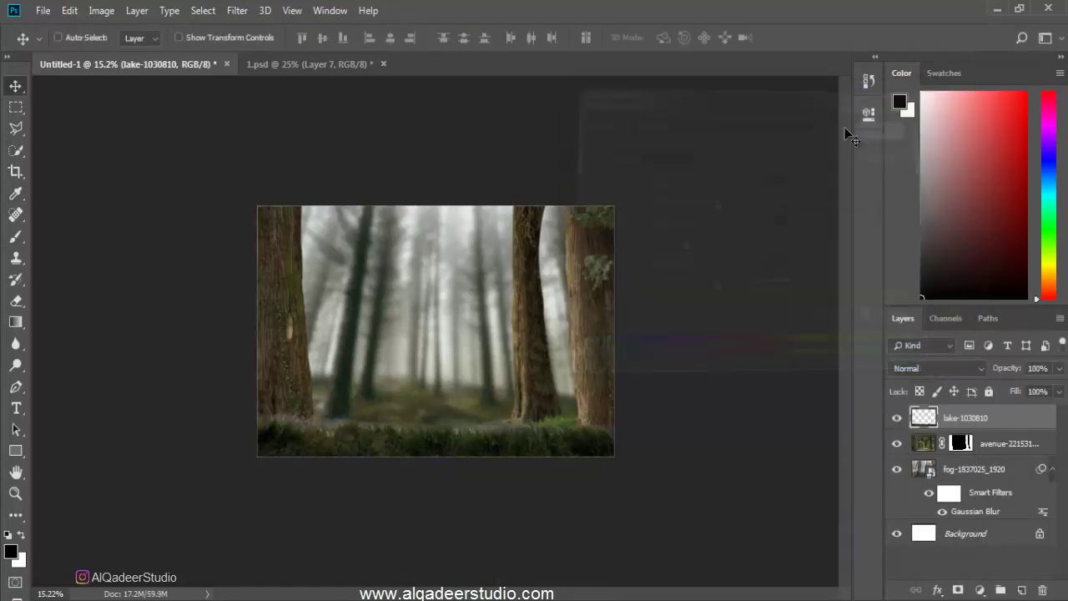
# Warm the grass midtones toward yellow with Color Balance
pyautogui.hotkey('ctrl', 'b')
pyautogui.click(710, 233)
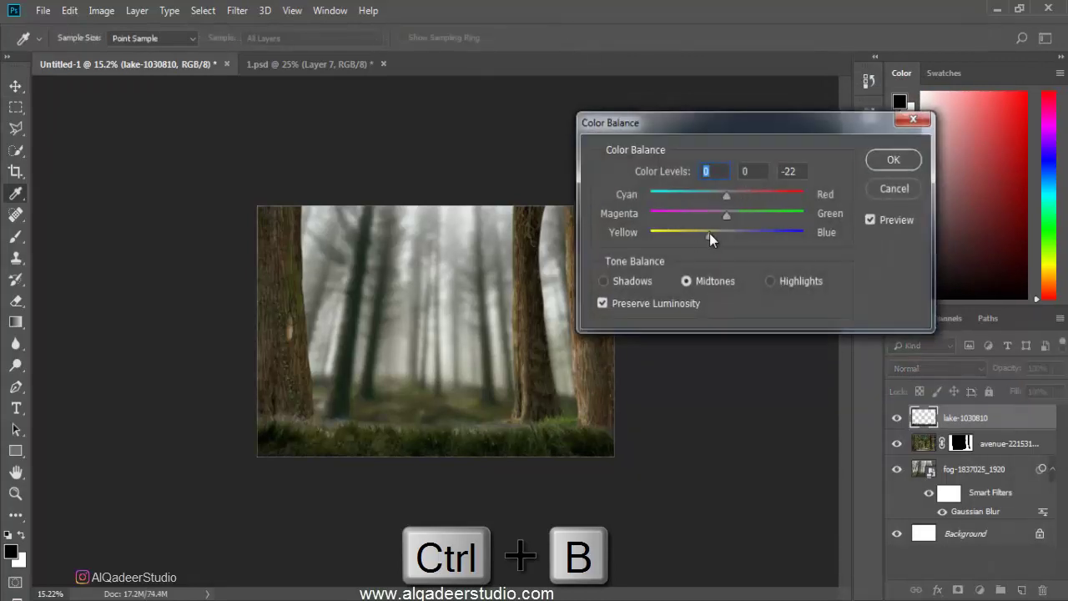
pyautogui.moveTo(709, 233); pyautogui.dragTo(699, 236)
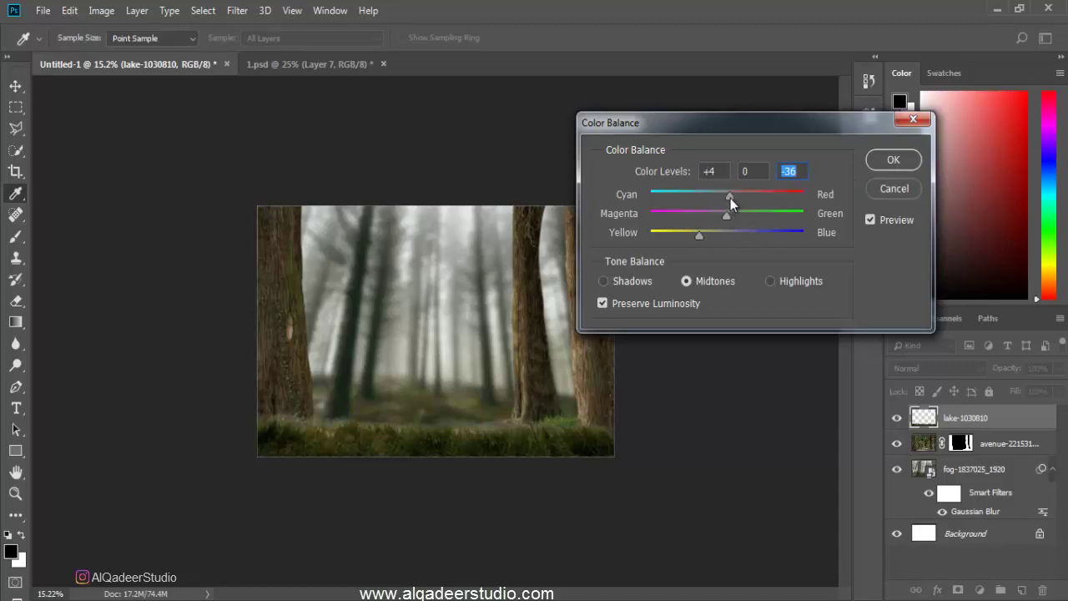
pyautogui.click(892, 159)
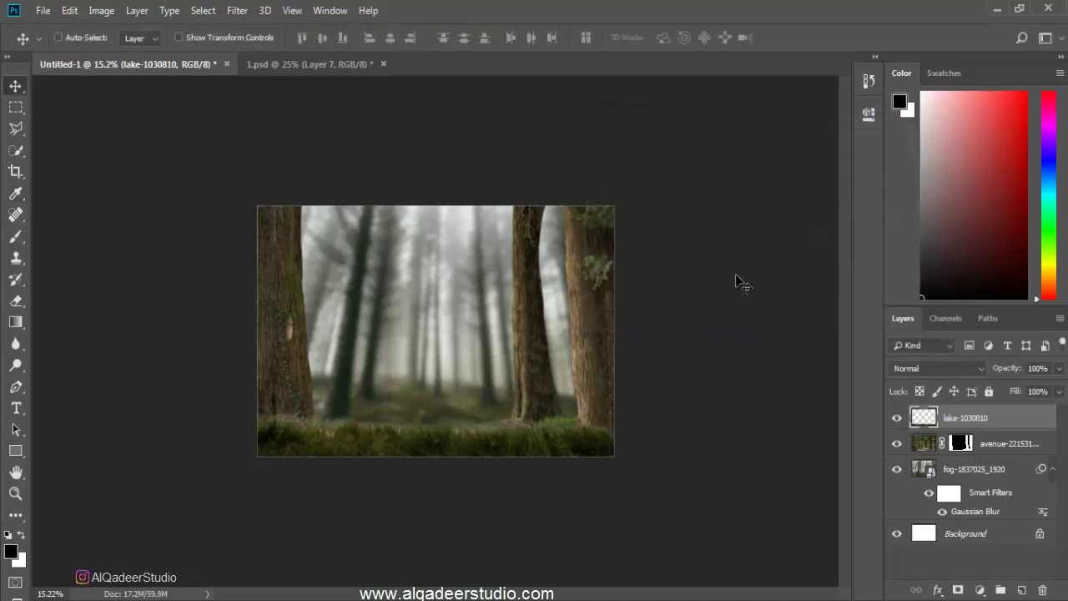
pyautogui.click(999, 448)
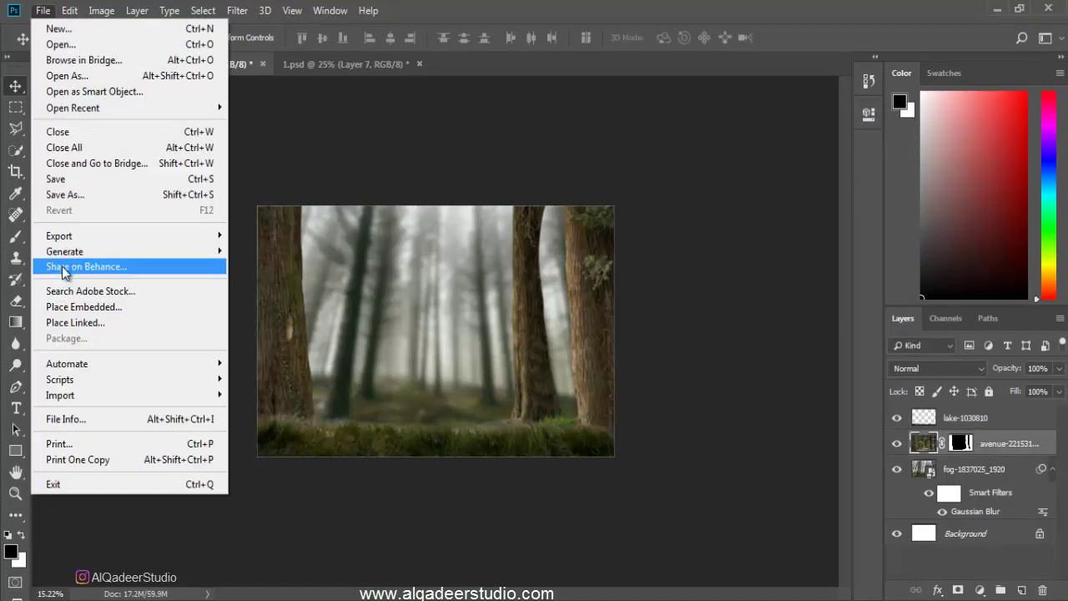
# Place the child image, shrink it to about 29% and stand the girl on the grass
pyautogui.click(84, 306)
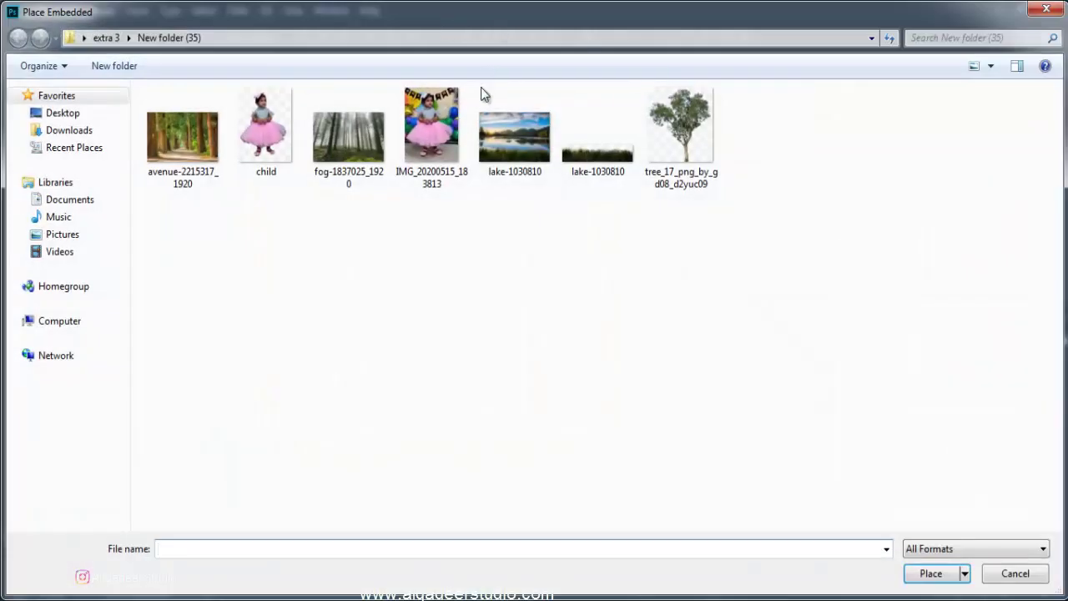
pyautogui.click(269, 125)
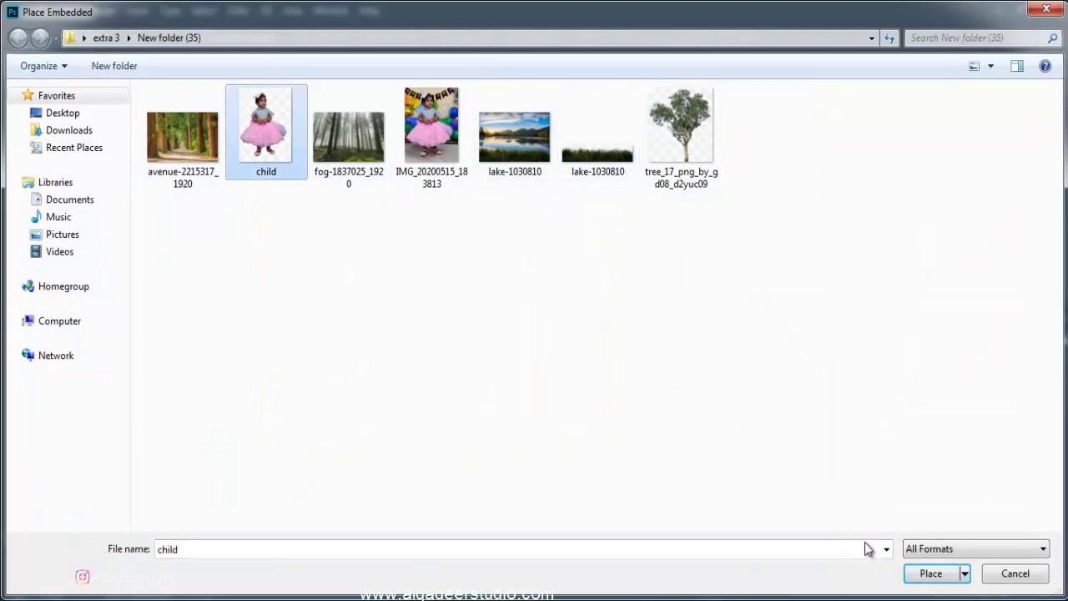
pyautogui.click(928, 575)
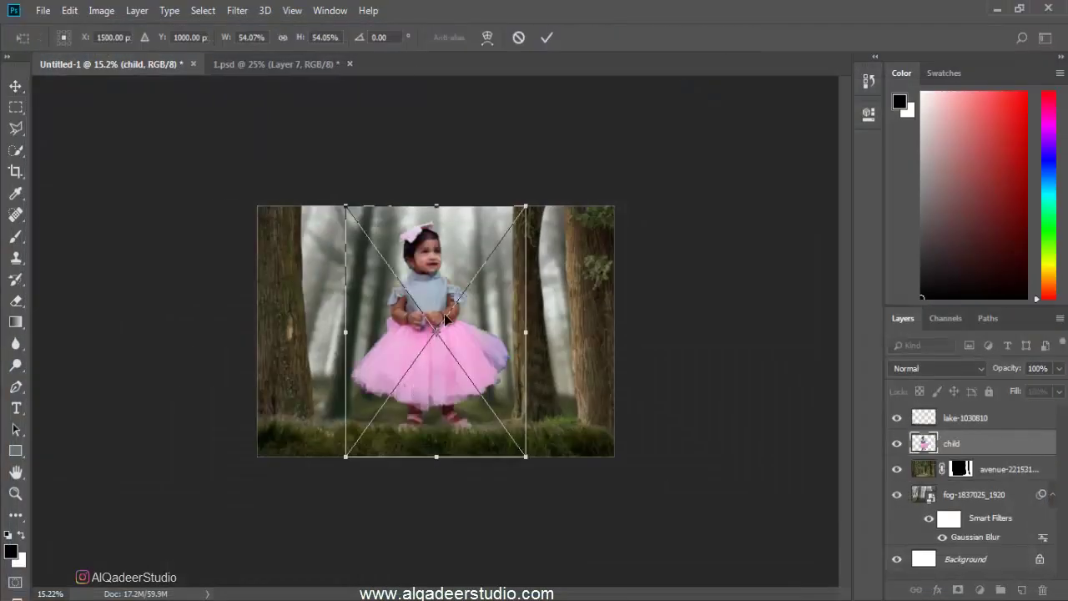
pyautogui.moveTo(445, 318); pyautogui.dragTo(445, 329)
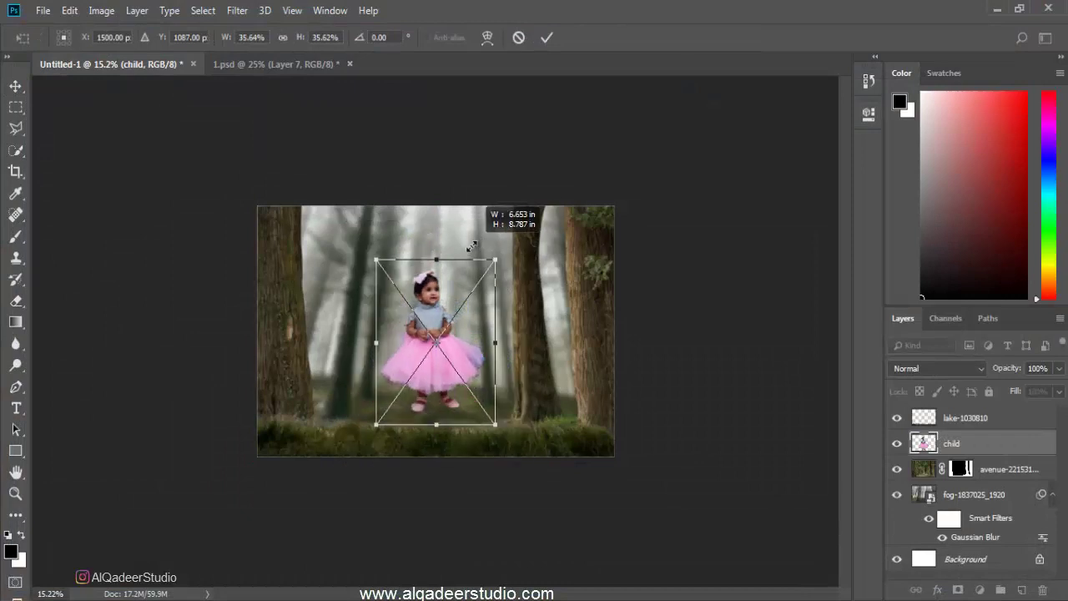
pyautogui.moveTo(521, 217); pyautogui.dragTo(485, 275)
pyautogui.moveTo(437, 340); pyautogui.dragTo(436, 385)
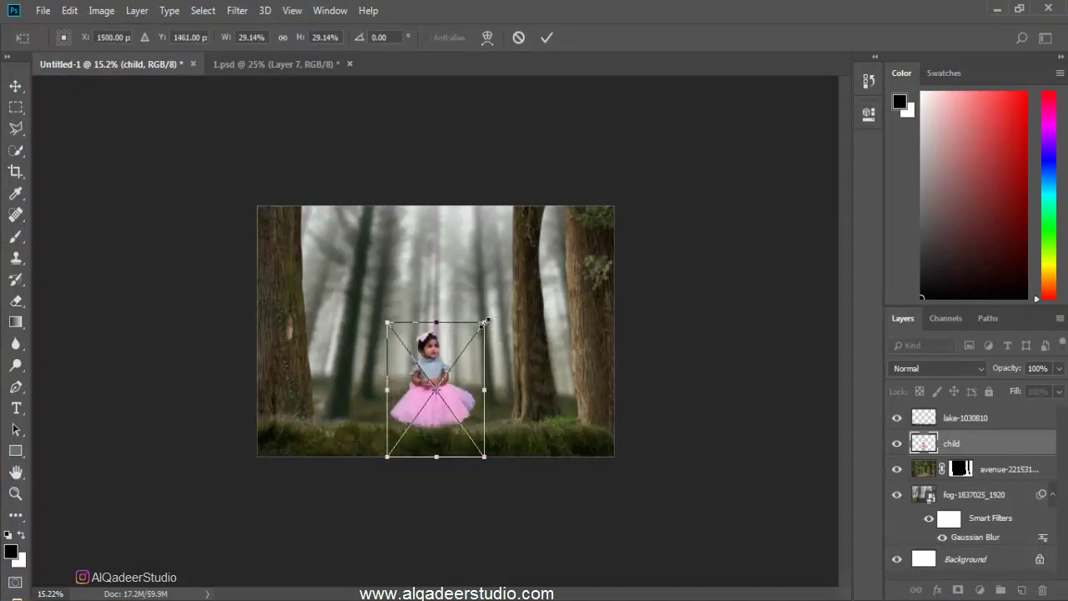
pyautogui.press('Return')
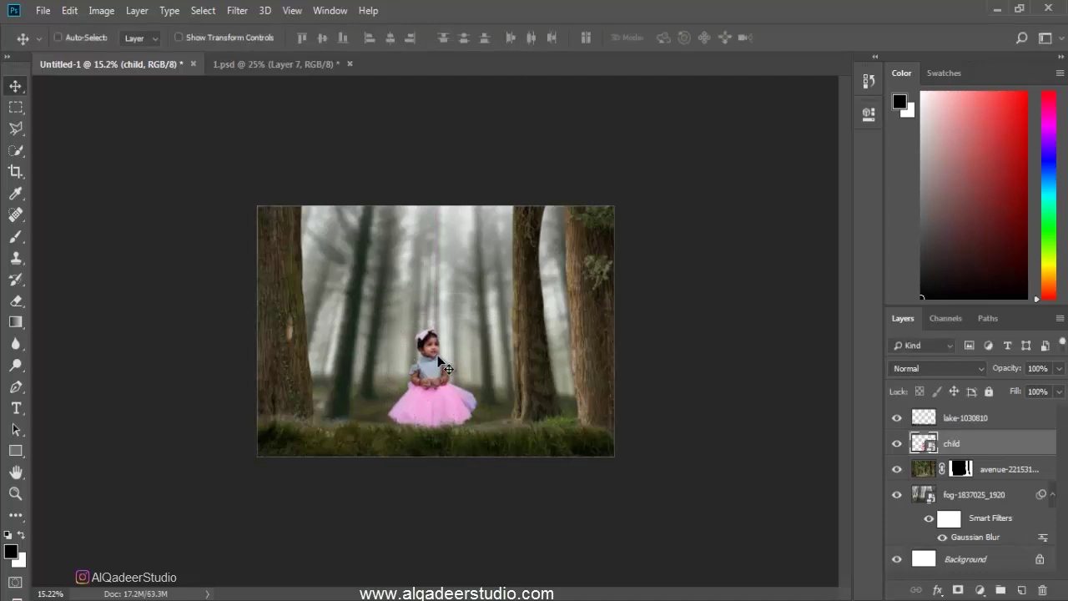
# Rasterize the child layer and drop its saturation to −40
pyautogui.rightClick(1011, 441)
pyautogui.click(872, 276)
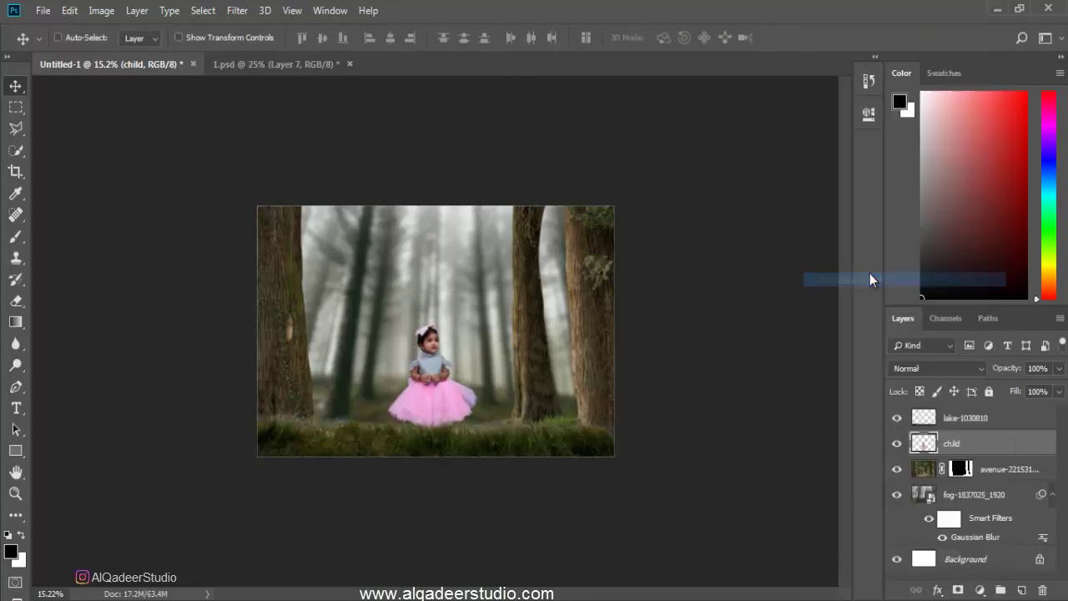
pyautogui.hotkey('ctrl', 'u')
pyautogui.moveTo(716, 245); pyautogui.dragTo(686, 245)
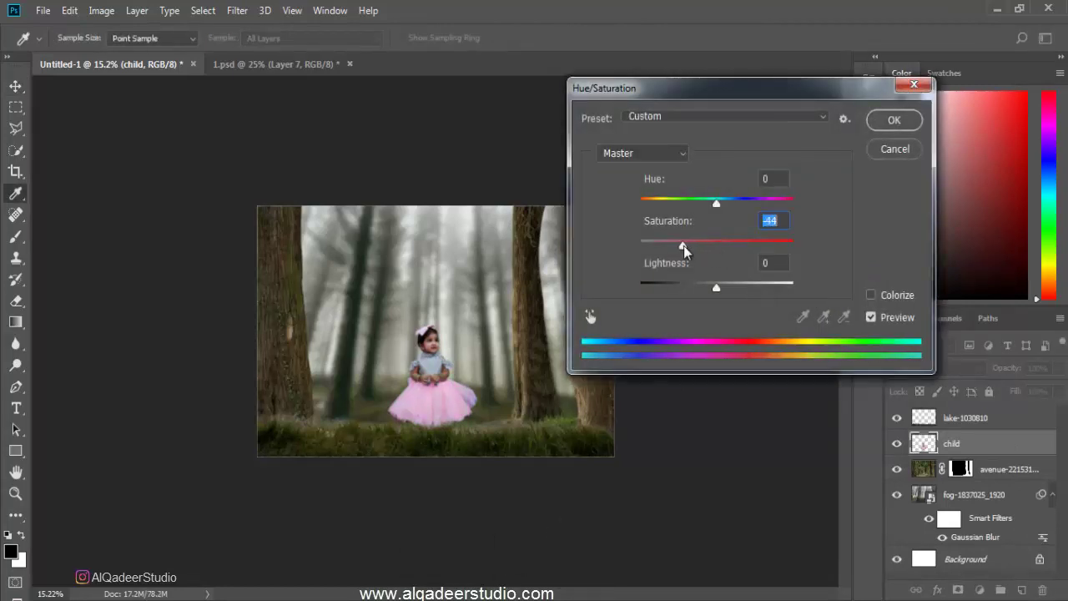
pyautogui.click(908, 124)
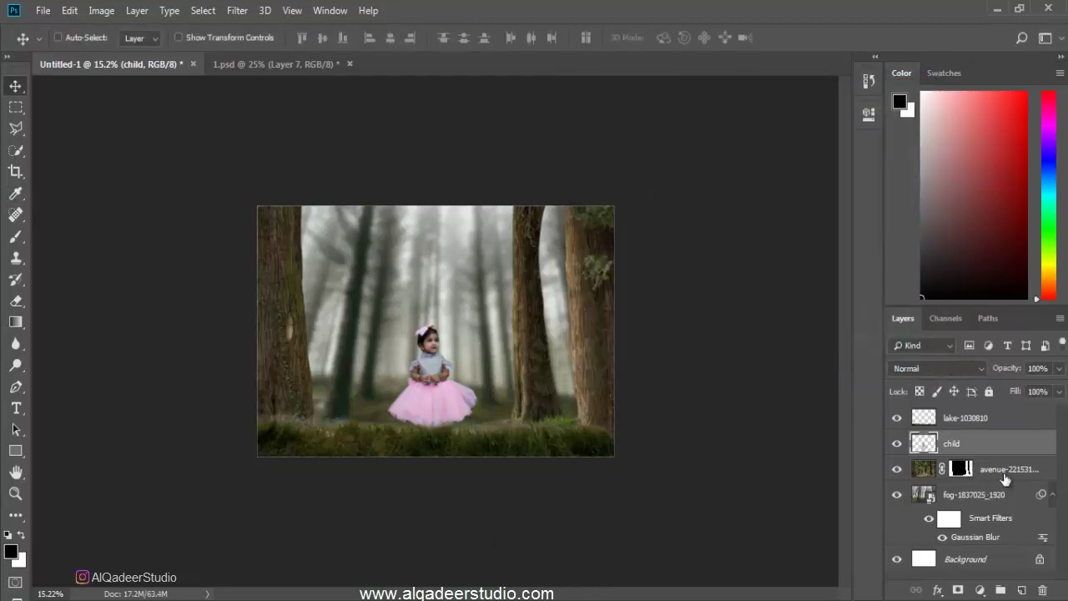
pyautogui.click(1008, 472)
pyautogui.click(989, 421)
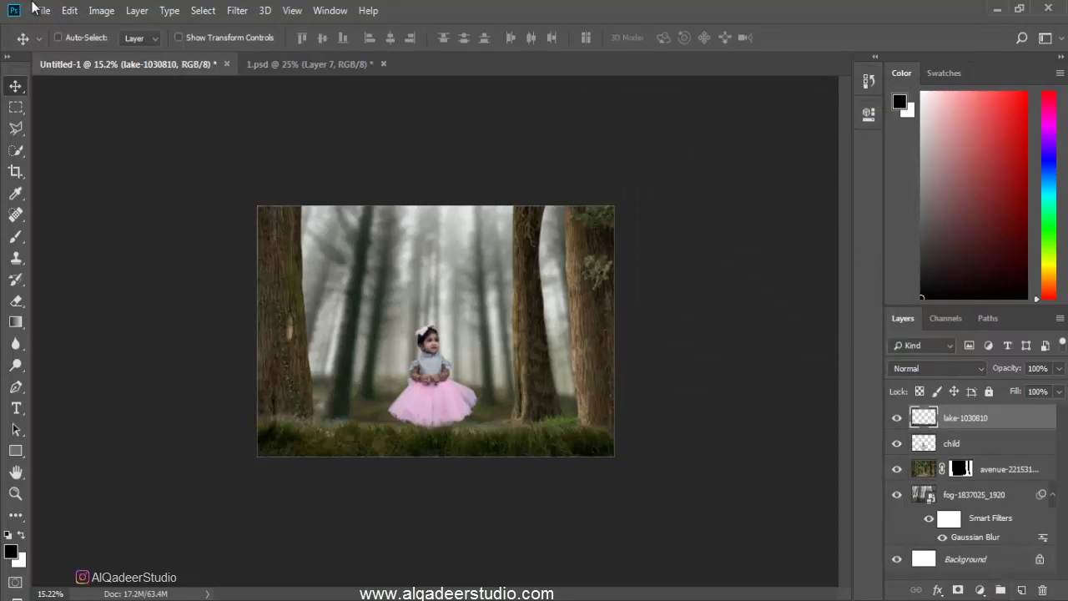
# Place tree_17.png embedded, rotated about 168° with its foliage positioned in the top-left corner
pyautogui.click(37, 10)
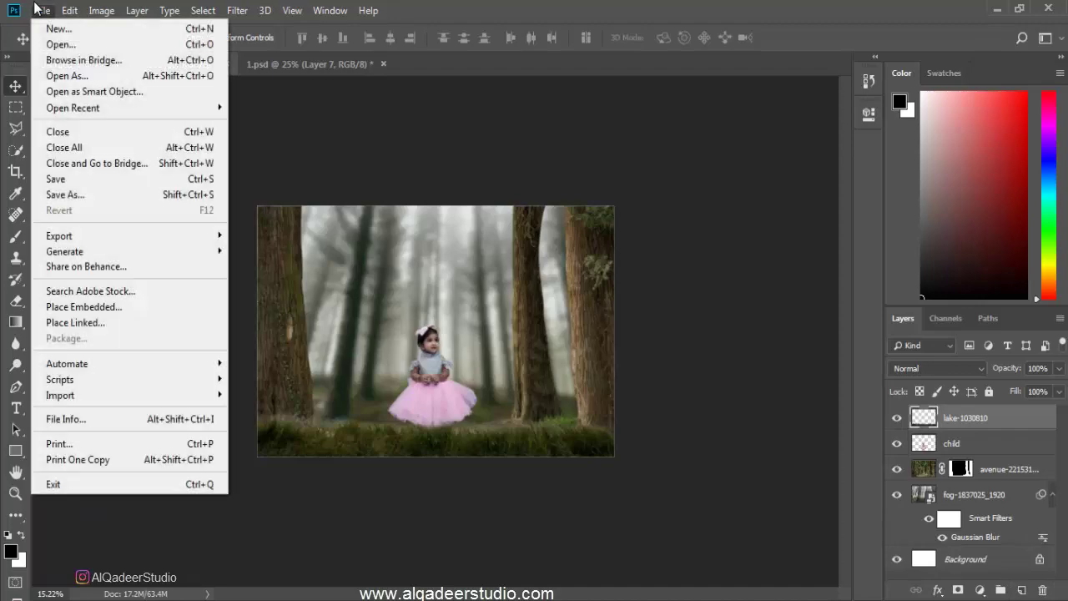
pyautogui.click(90, 303)
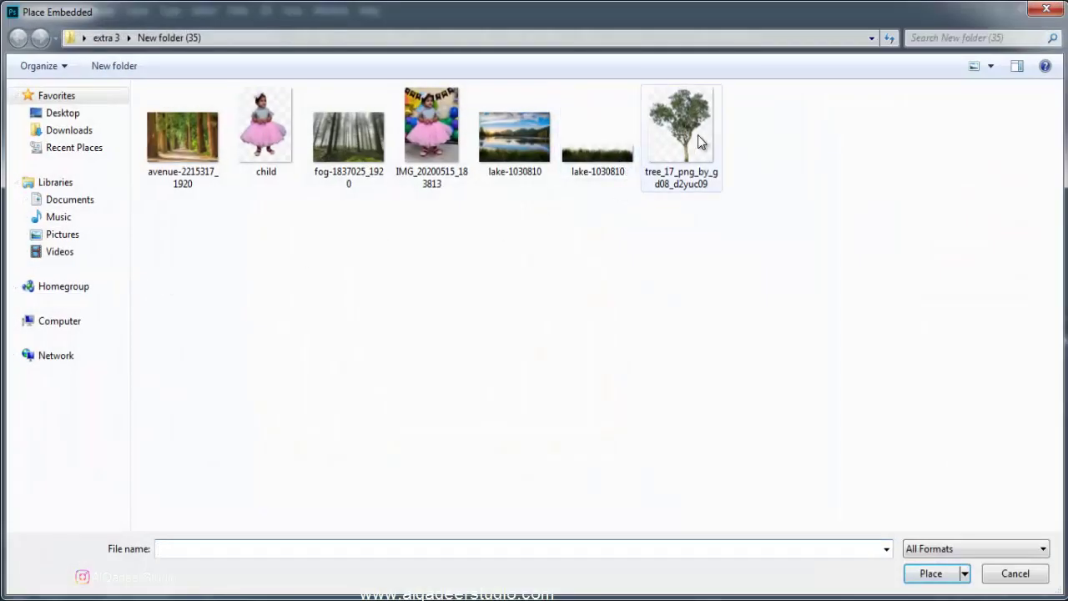
pyautogui.doubleClick(681, 130)
pyautogui.moveTo(621, 465); pyautogui.dragTo(353, 496)
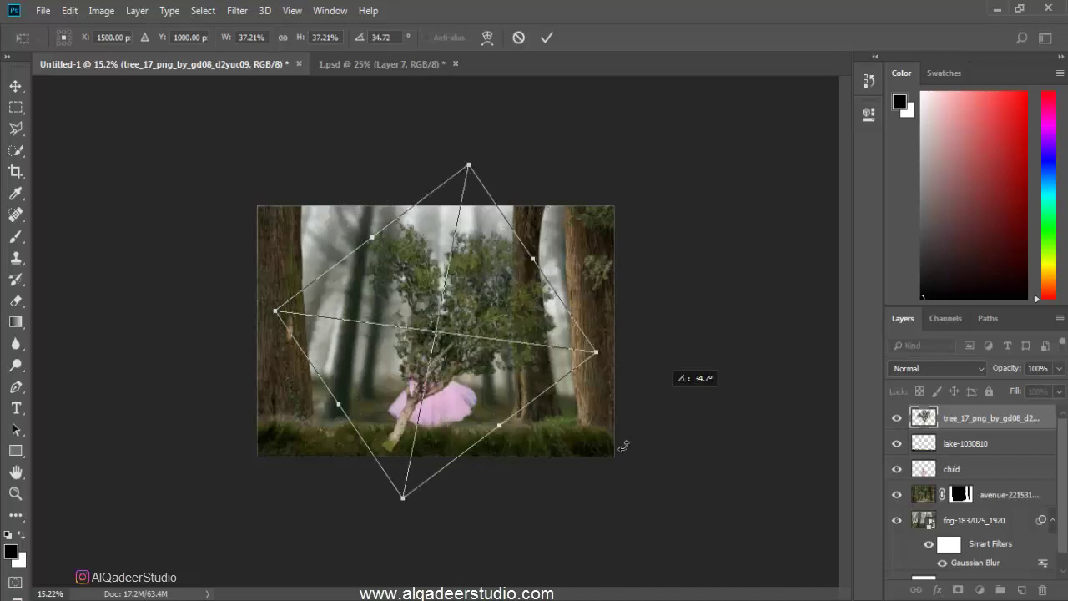
pyautogui.moveTo(503, 422); pyautogui.dragTo(342, 231)
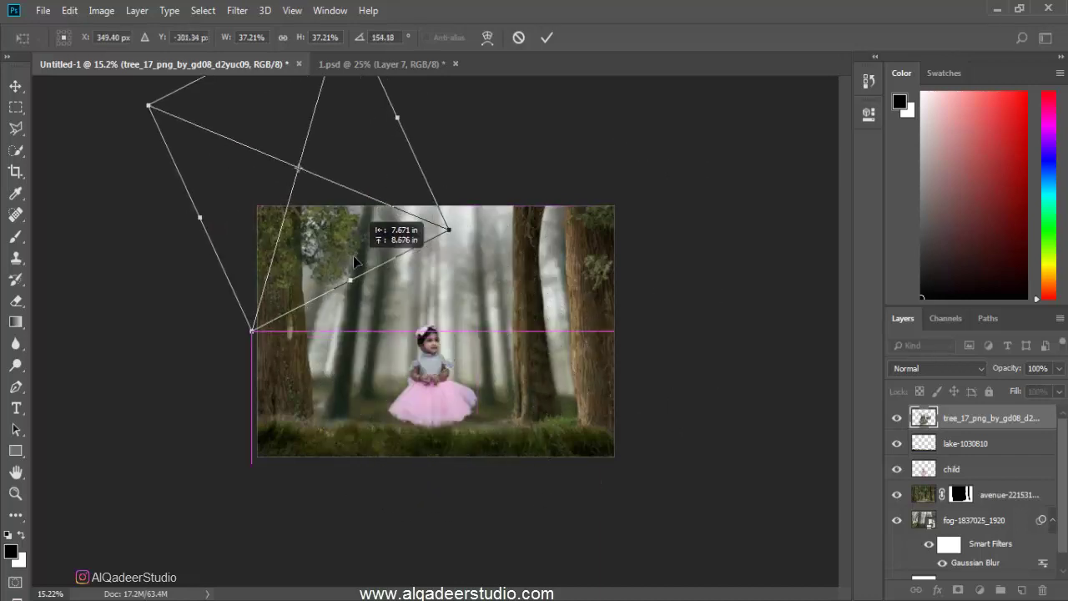
pyautogui.moveTo(654, 194); pyautogui.dragTo(632, 274)
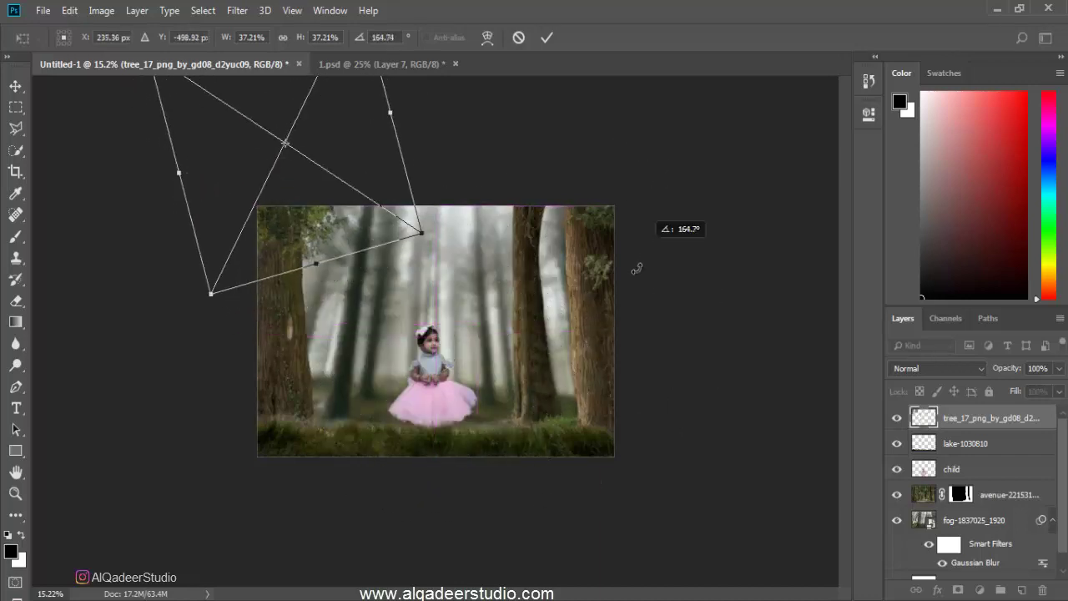
pyautogui.moveTo(303, 208); pyautogui.dragTo(352, 209)
# Commit the placed tree's transform and rasterize the tree layer
pyautogui.press('Return')
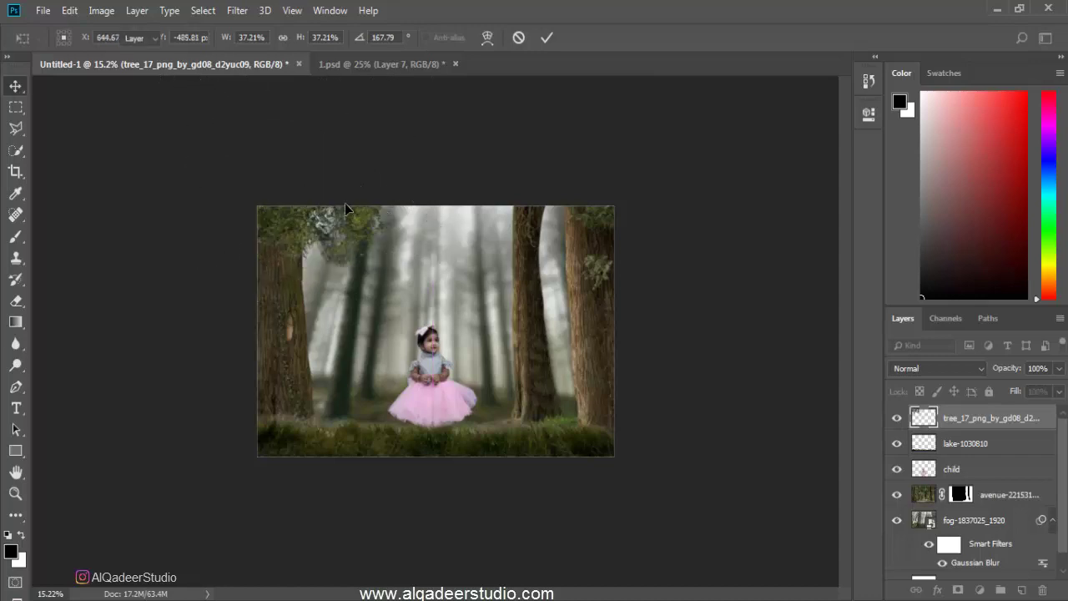
pyautogui.rightClick(954, 419)
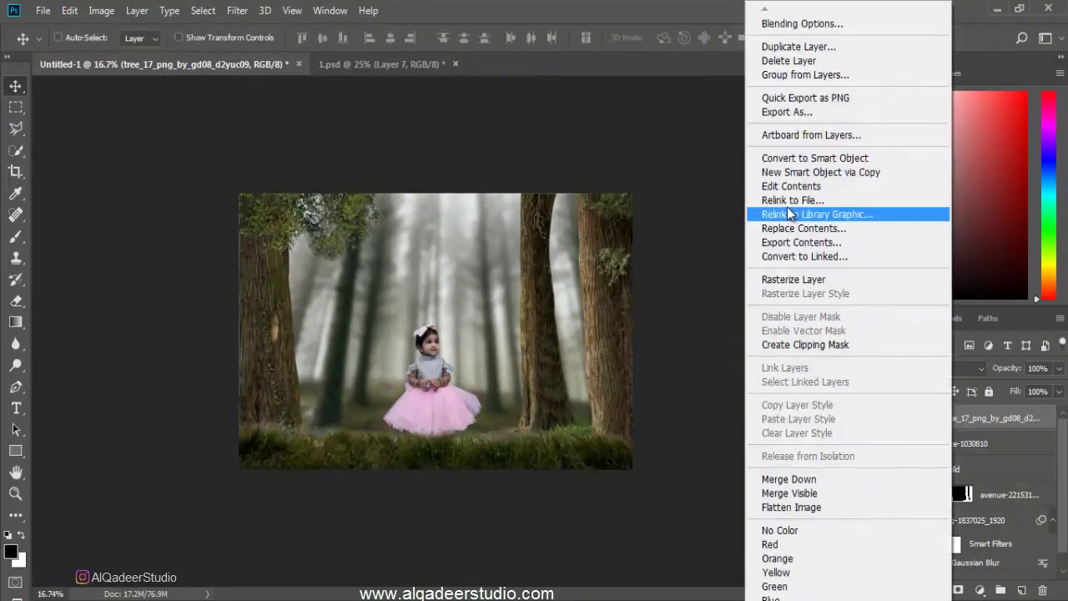
pyautogui.click(801, 280)
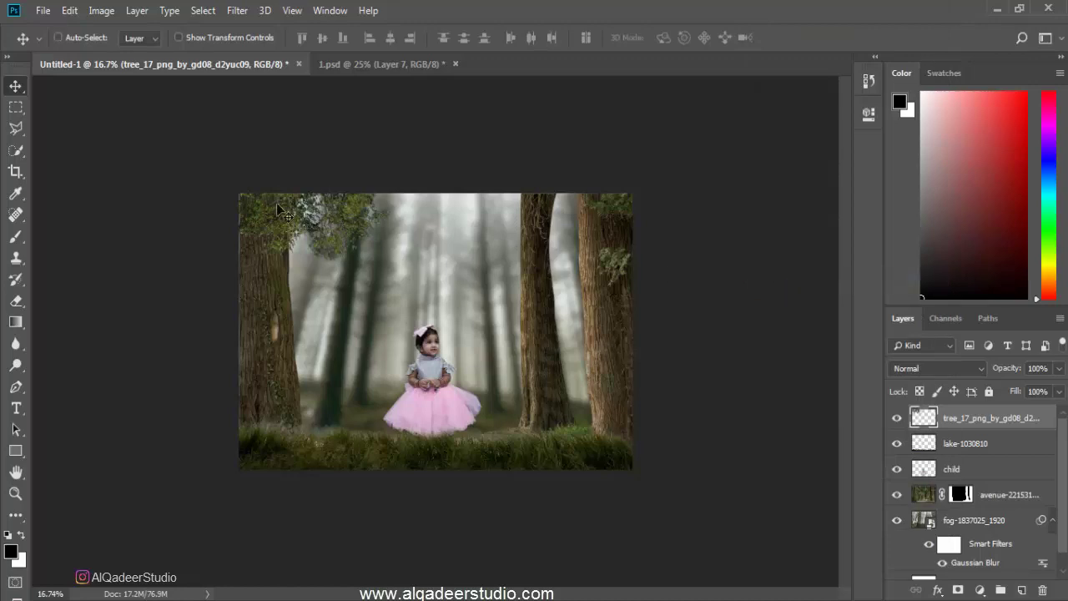
# Drag the tree foliage copies into place over the upper-left and right trunks
pyautogui.moveTo(333, 234); pyautogui.dragTo(640, 201)
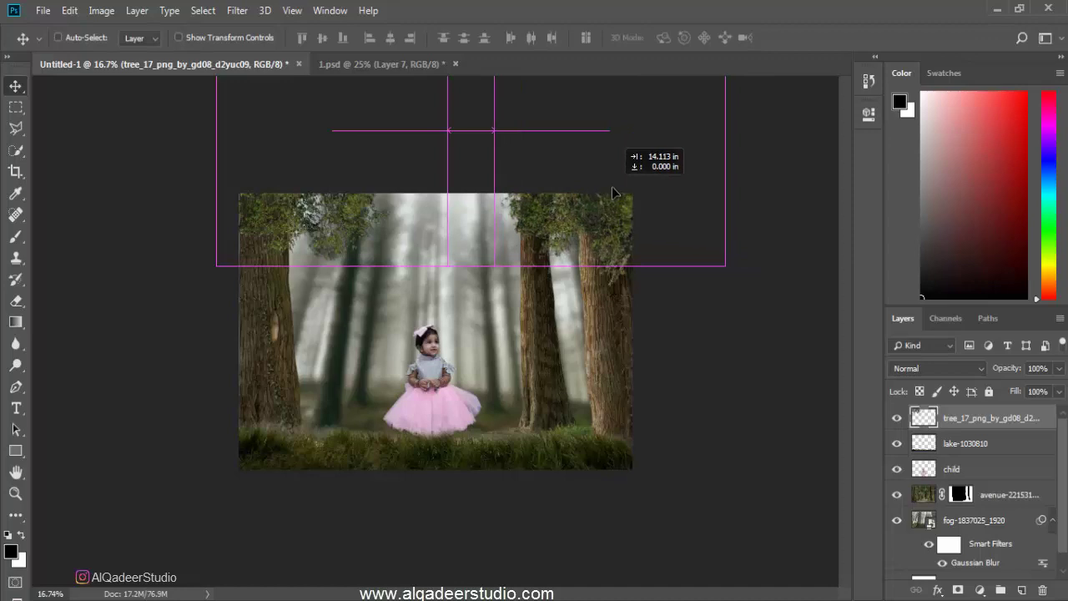
pyautogui.moveTo(640, 202)
pyautogui.mouseDown()
pyautogui.moveTo(570, 172)
pyautogui.moveTo(361, 229)
pyautogui.moveTo(343, 244)
pyautogui.mouseUp()
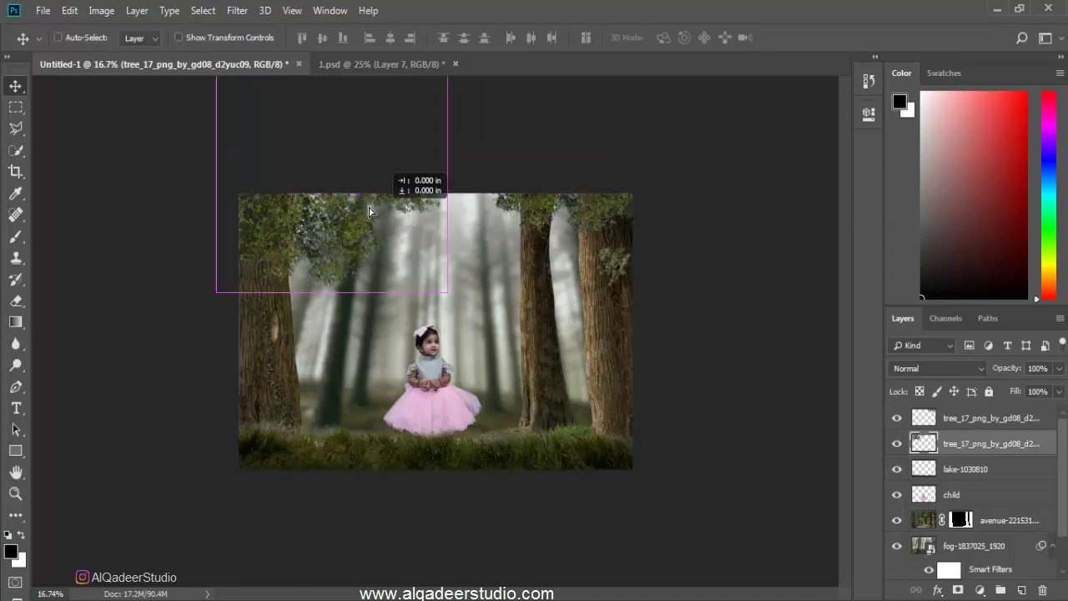
pyautogui.moveTo(393, 191); pyautogui.dragTo(350, 204)
pyautogui.moveTo(637, 216); pyautogui.dragTo(574, 238)
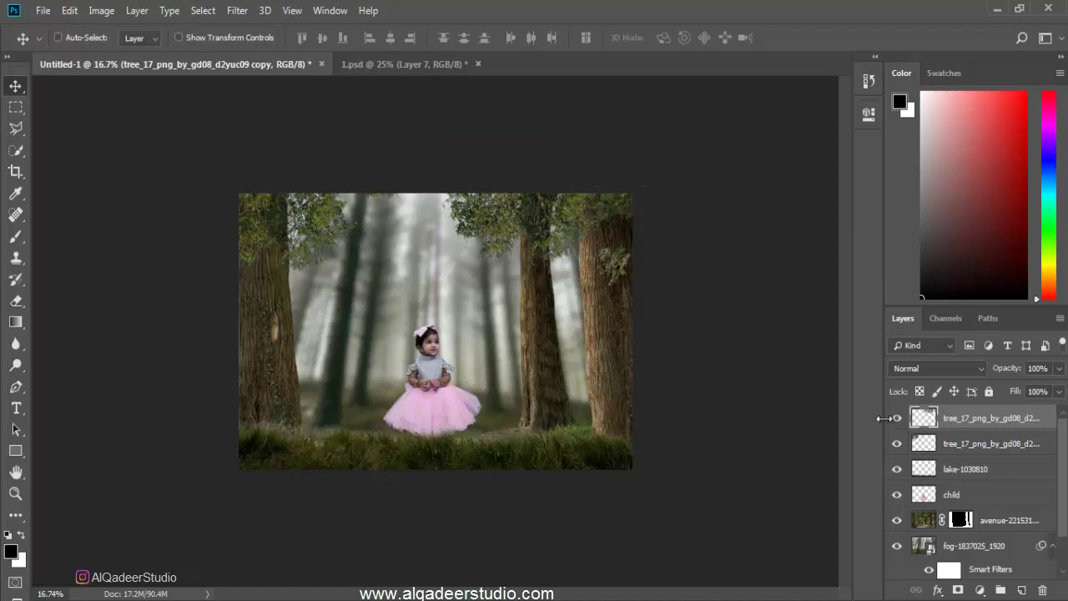
# Create a new layer and fill it solid black with the Paint Bucket
pyautogui.click(1023, 591)
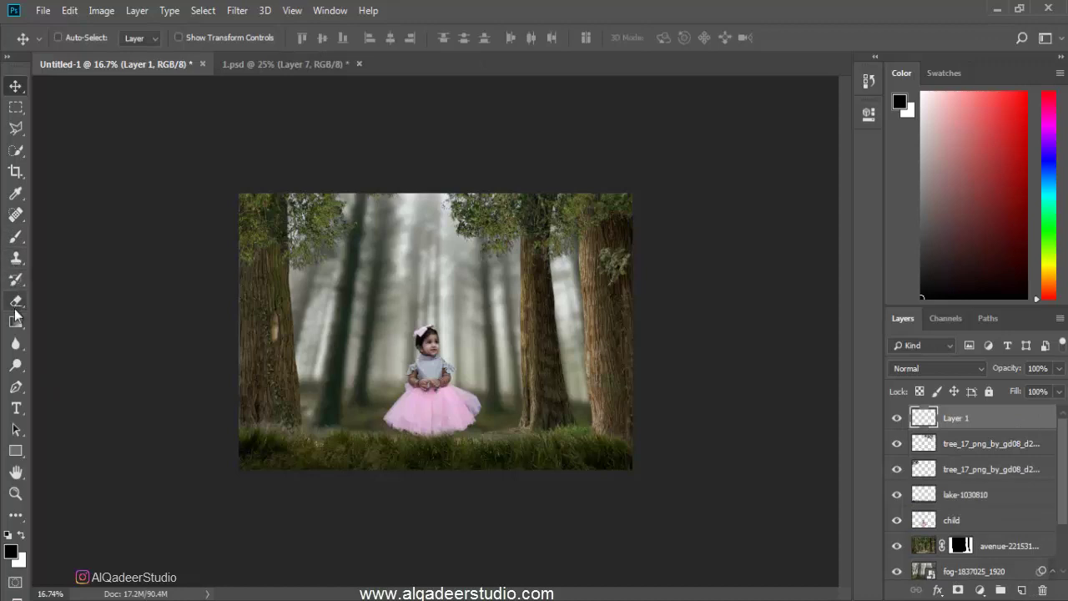
pyautogui.click(16, 321)
pyautogui.rightClick(16, 321)
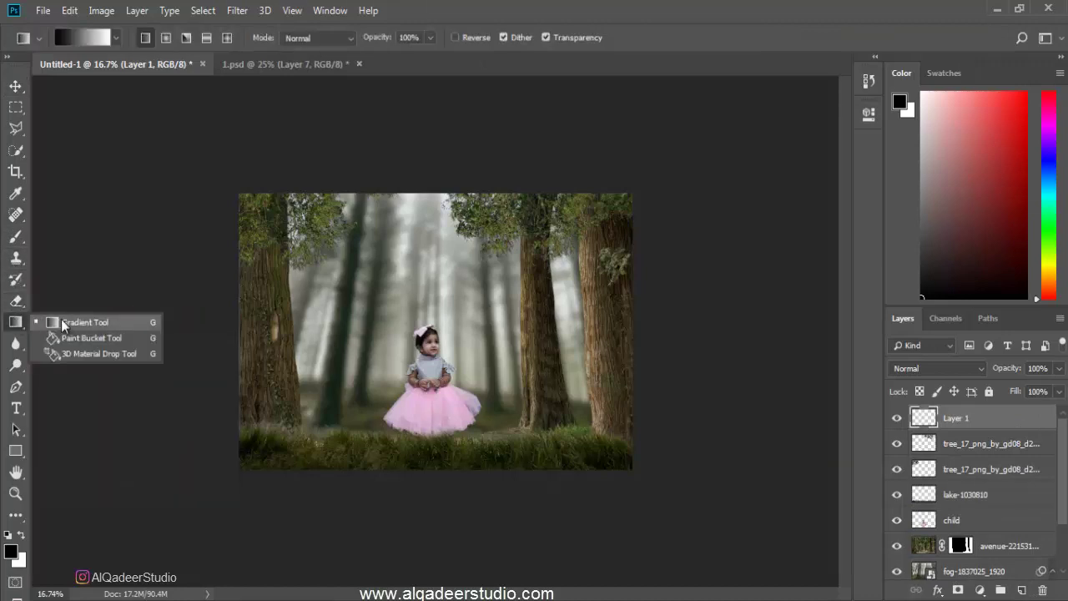
pyautogui.click(66, 337)
pyautogui.click(460, 295)
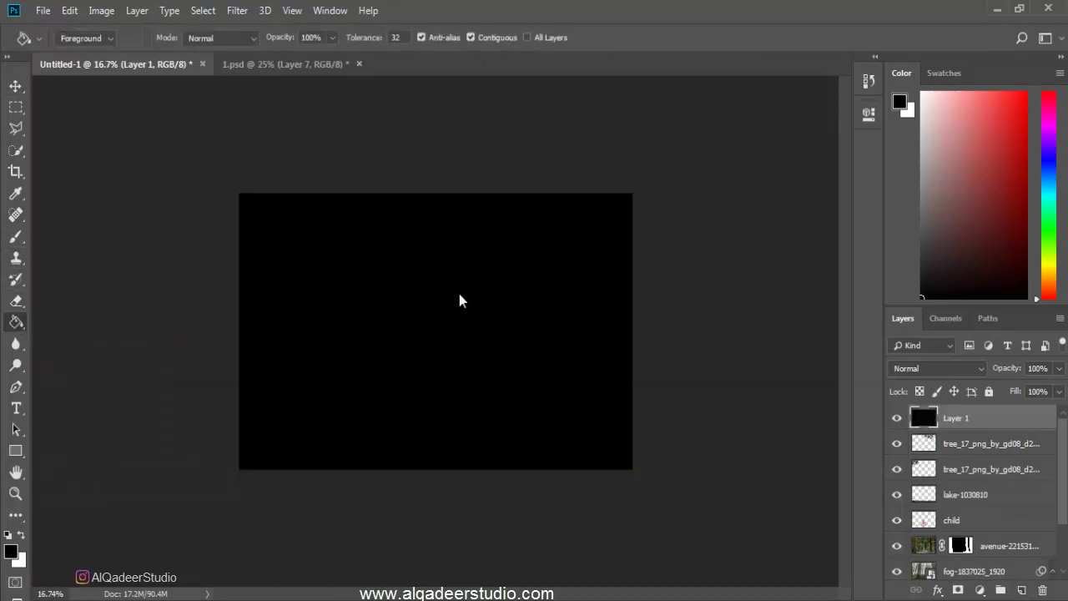
# Convert the black layer to a Smart Object, apply Lens Flare, and blend it in Screen mode
pyautogui.rightClick(975, 415)
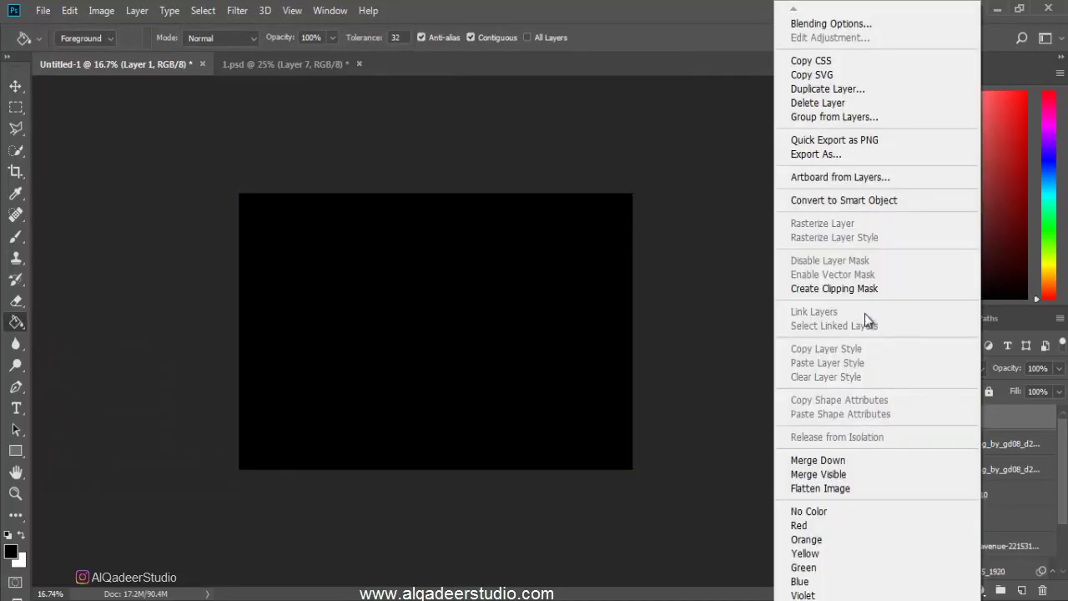
pyautogui.click(844, 202)
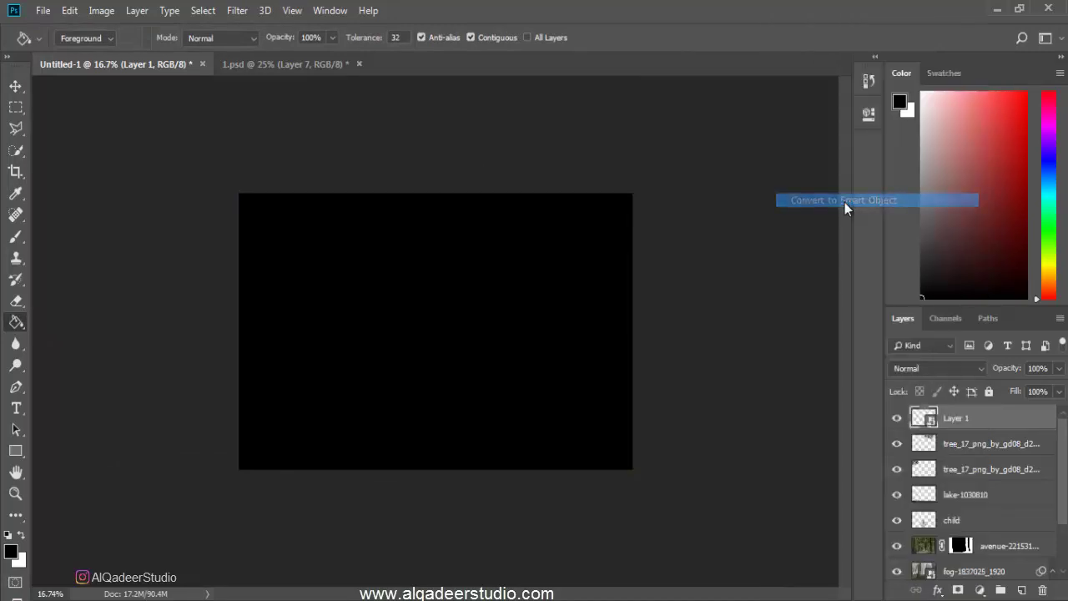
pyautogui.click(237, 10)
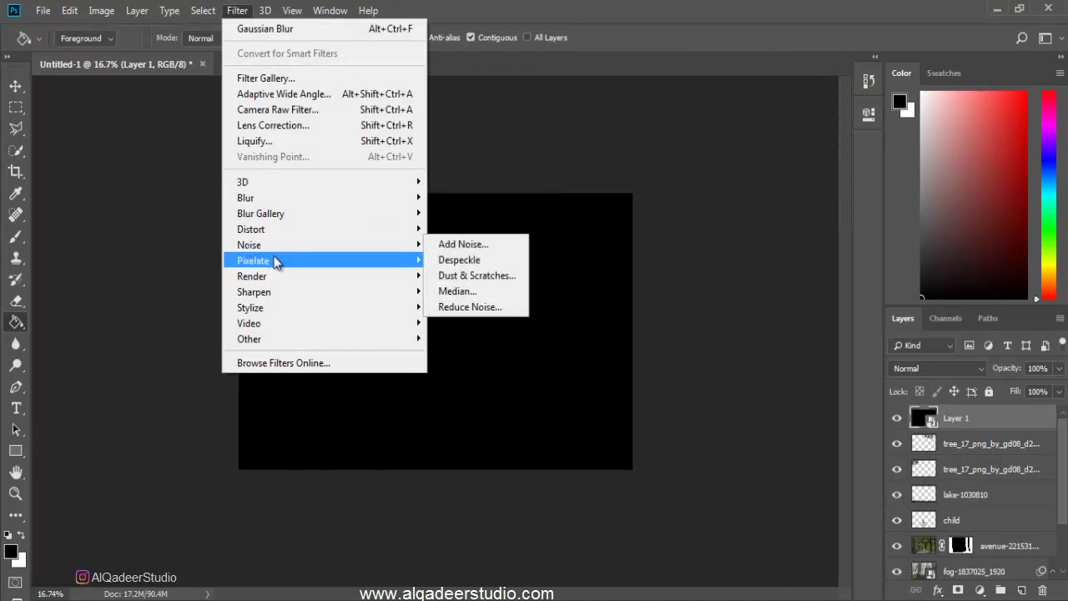
pyautogui.moveTo(252, 276)
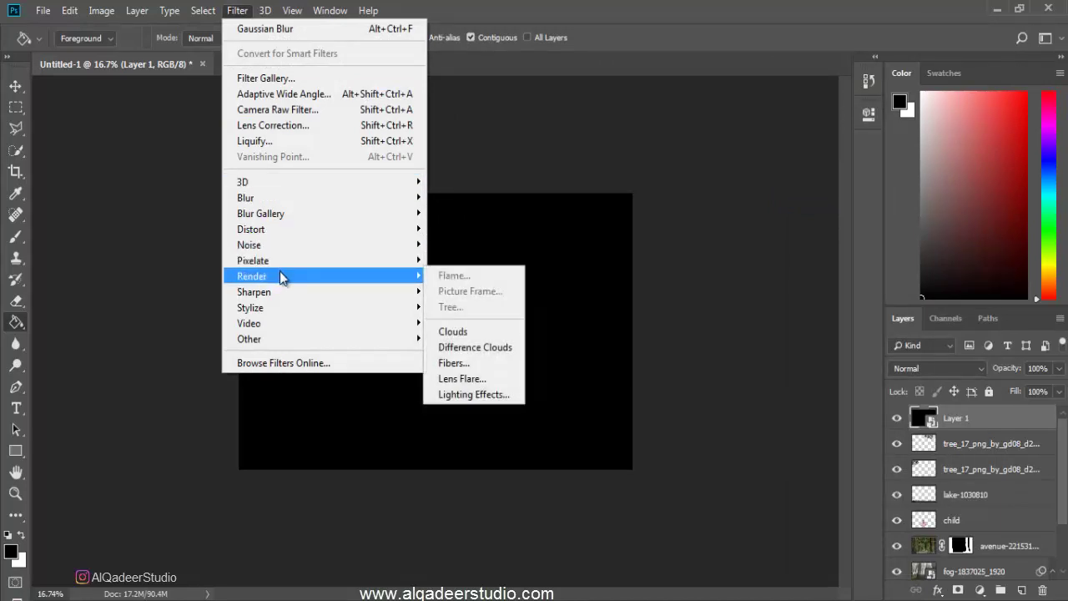
pyautogui.click(482, 375)
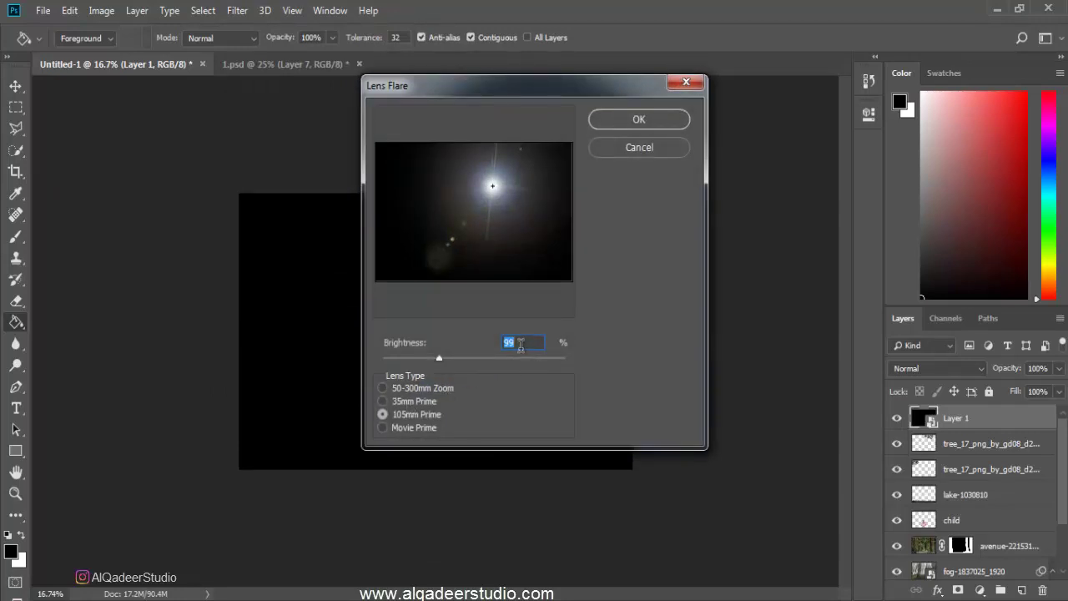
pyautogui.click(632, 125)
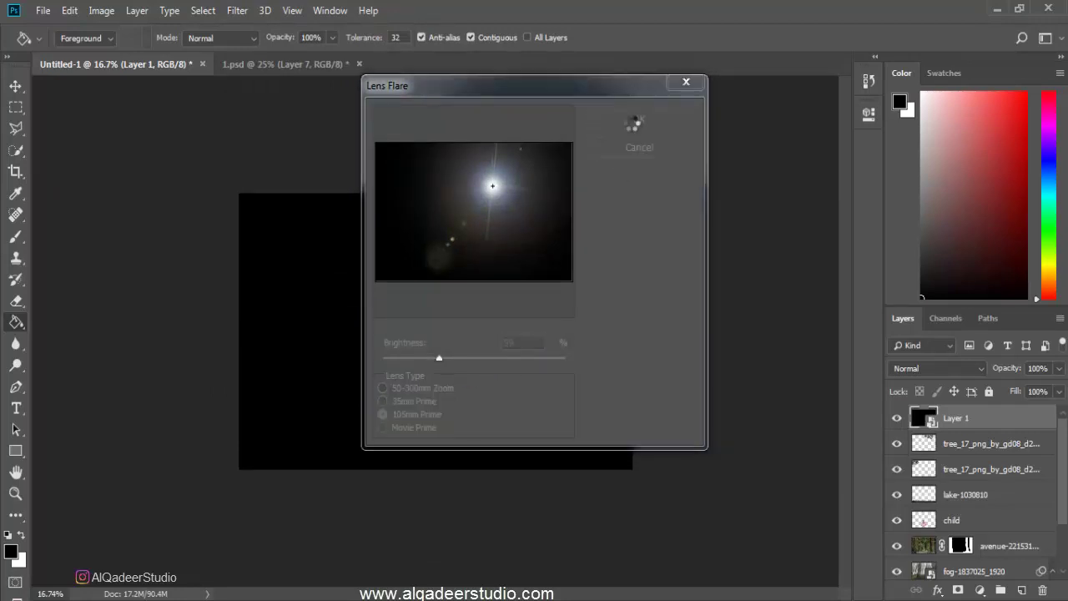
pyautogui.click(935, 368)
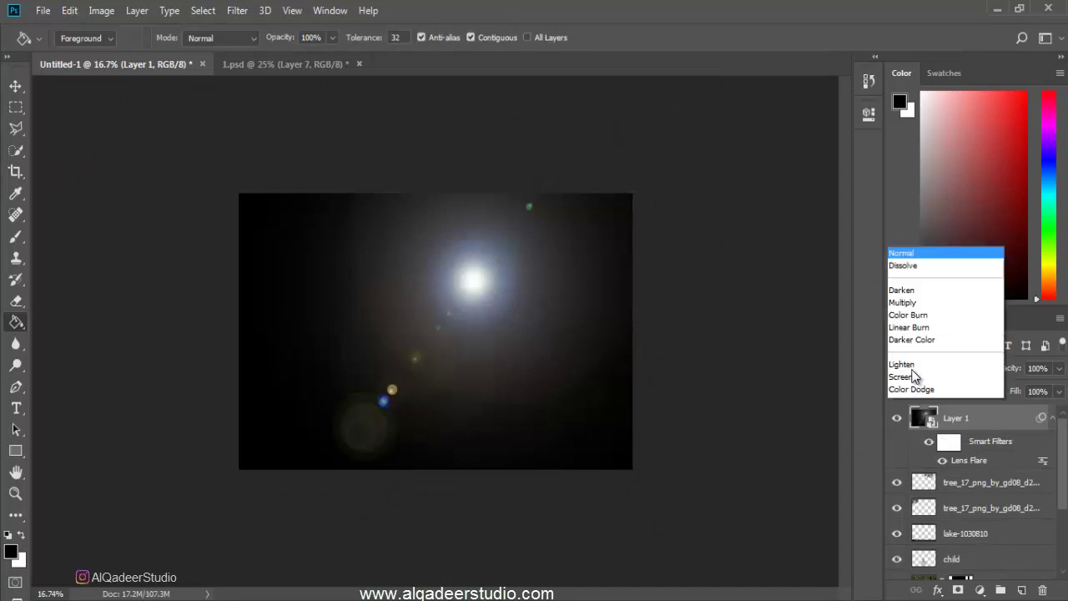
pyautogui.click(925, 131)
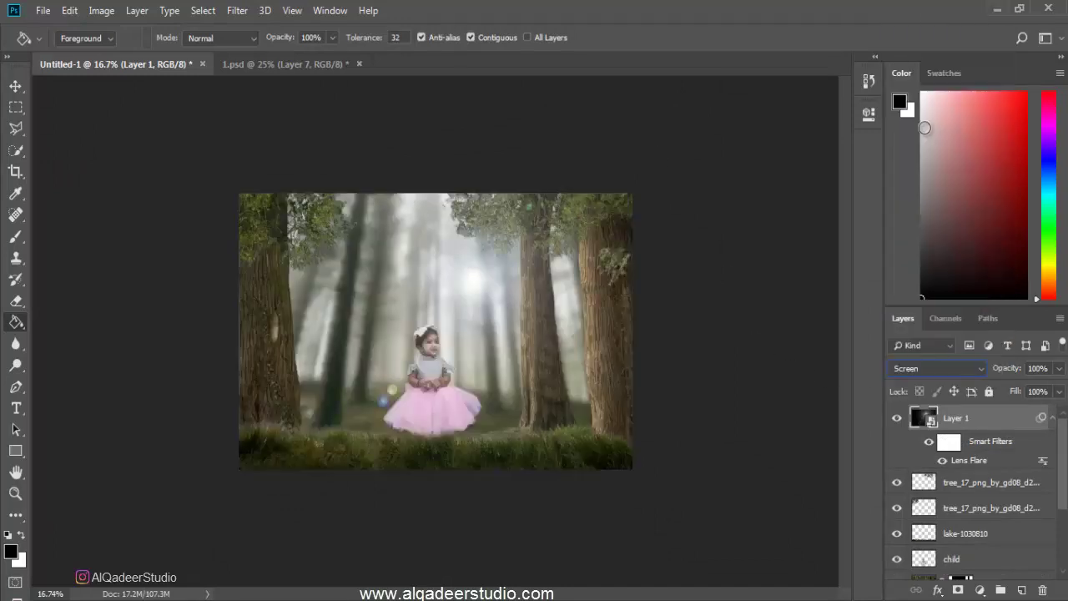
# Reopen the Lens Flare settings and move the flare centre slightly higher
pyautogui.doubleClick(952, 464)
pyautogui.moveTo(505, 100); pyautogui.dragTo(807, 141)
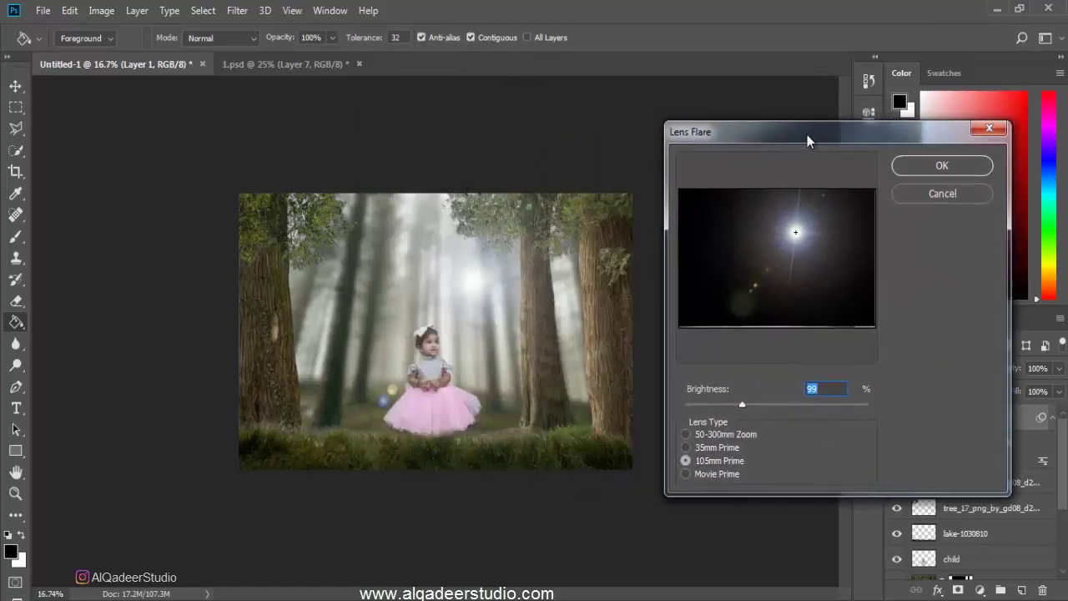
pyautogui.moveTo(796, 237); pyautogui.dragTo(793, 228)
pyautogui.click(941, 167)
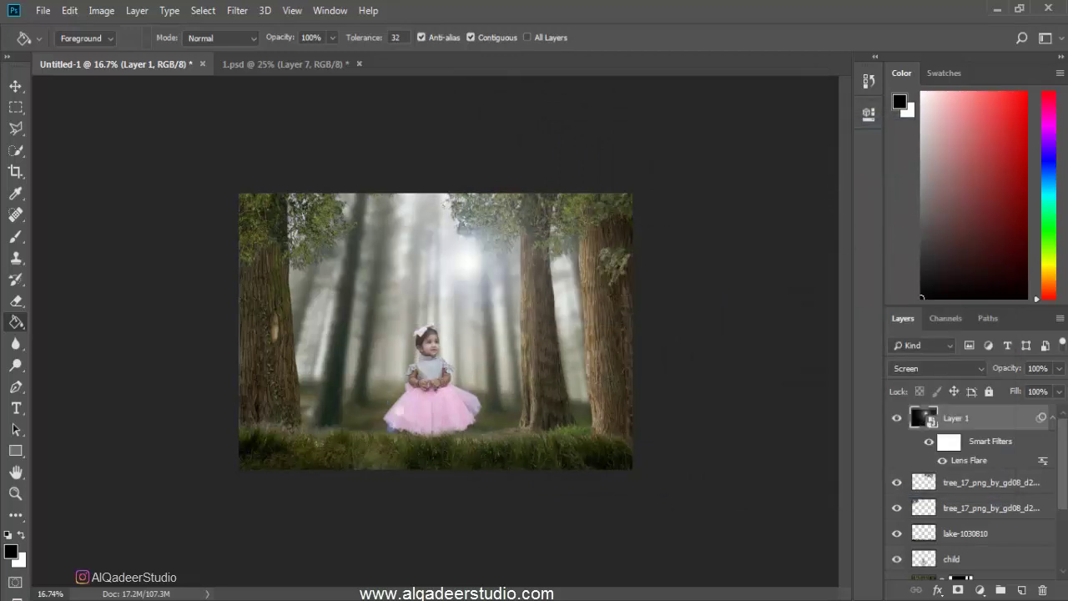
# Add a Hue/Saturation adjustment clipped to the flare layer with Colorize enabled
pyautogui.click(981, 592)
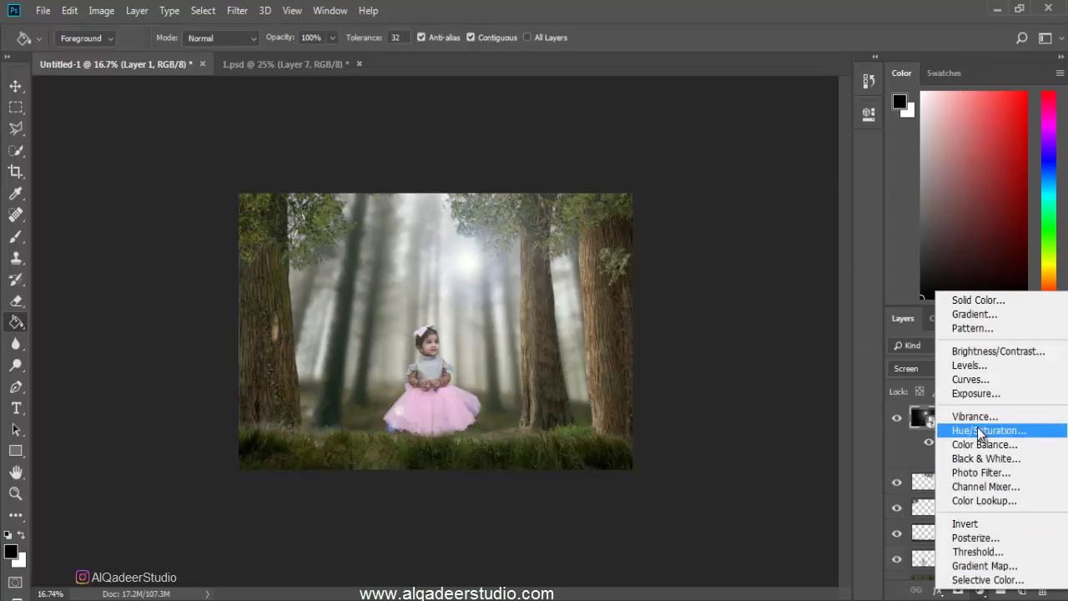
pyautogui.click(917, 437)
pyautogui.click(733, 389)
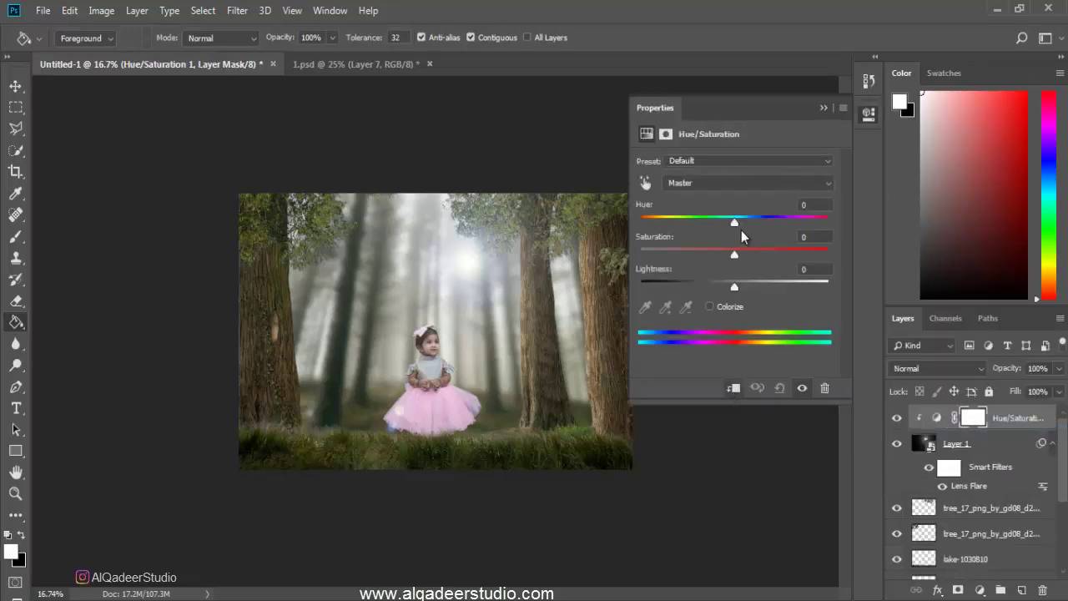
pyautogui.click(711, 308)
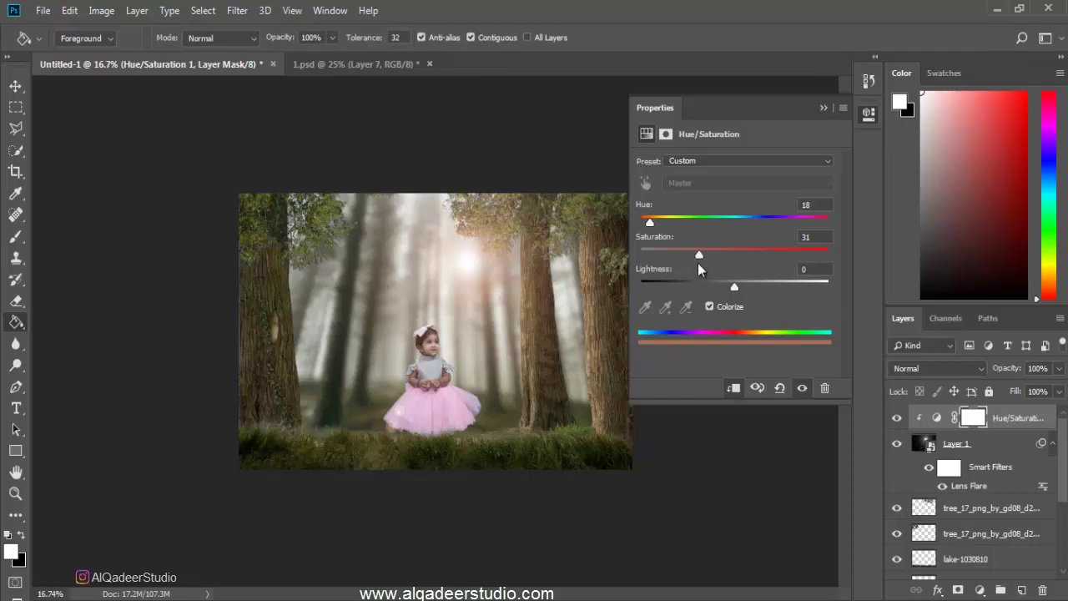
pyautogui.click(822, 107)
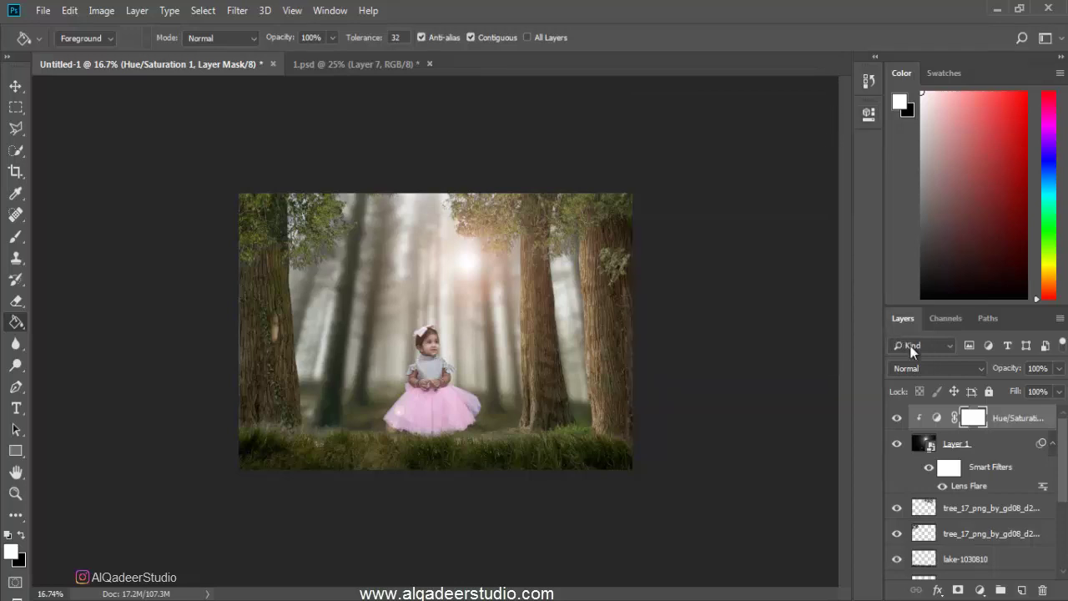
# Rasterize the fog-1837025_1920 layer
pyautogui.scroll(-1, 945, 425)
pyautogui.scroll(-2, 967, 462)
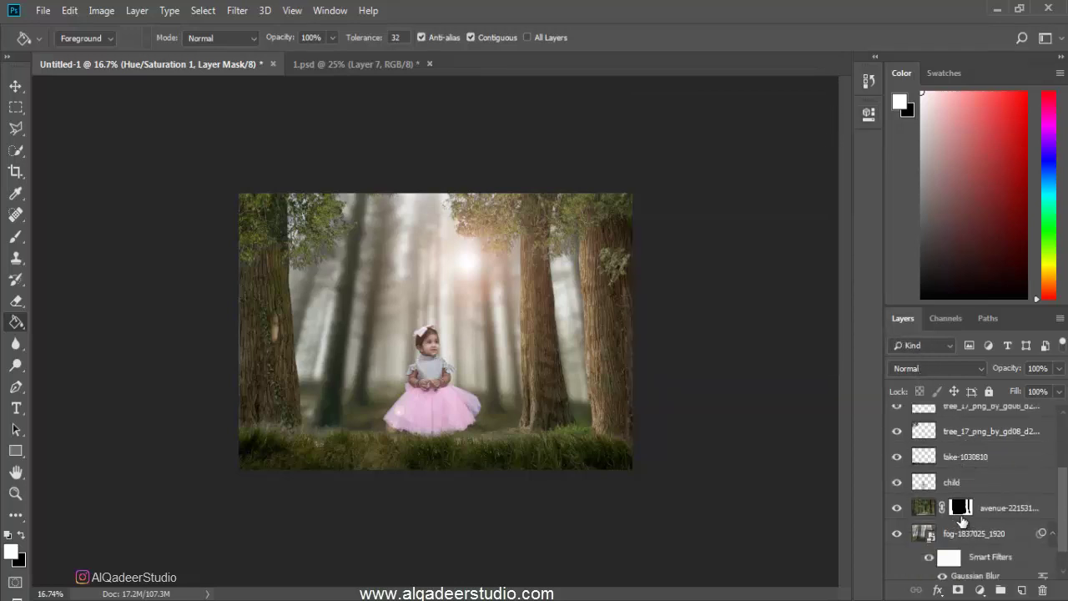
pyautogui.scroll(-1, 964, 523)
pyautogui.click(973, 507)
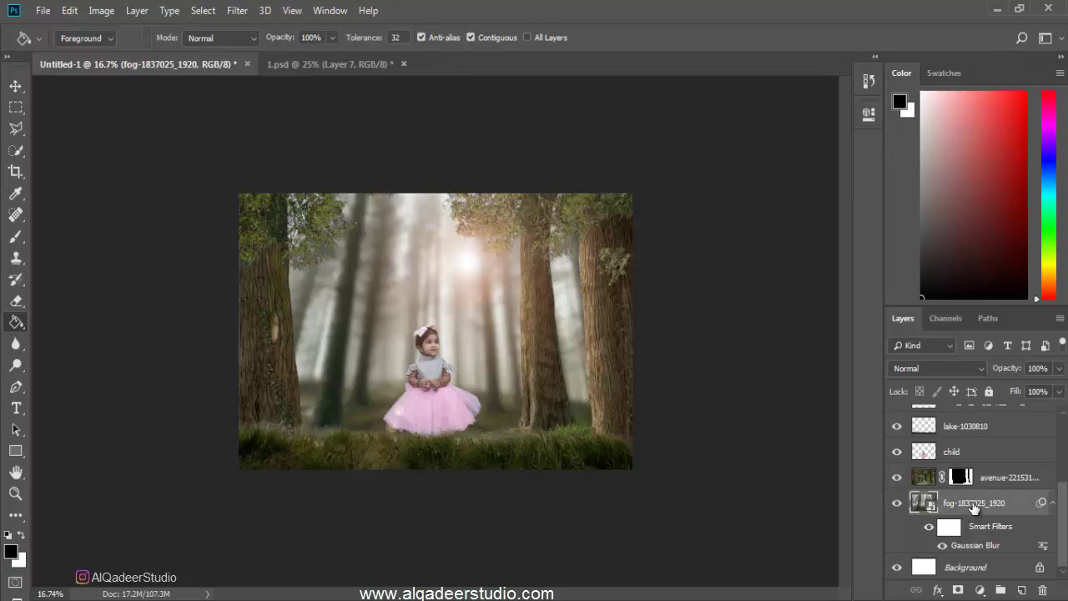
pyautogui.rightClick(973, 507)
pyautogui.click(848, 280)
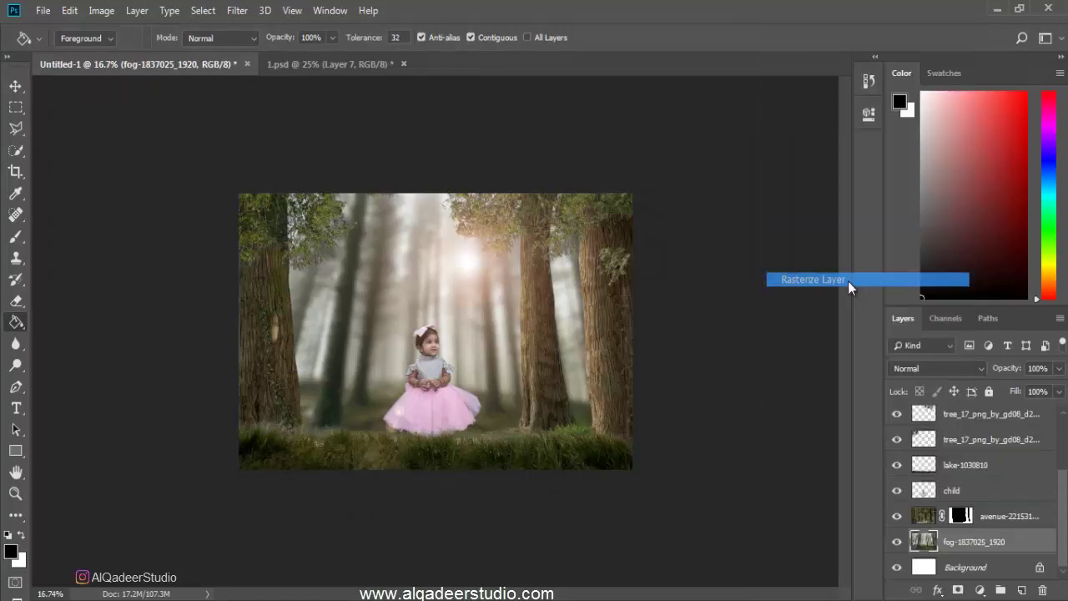
# Warm the fog with Color Balance: +10 toward red, −15 toward yellow
pyautogui.hotkey('ctrl', 'b')
pyautogui.moveTo(716, 235); pyautogui.dragTo(715, 234)
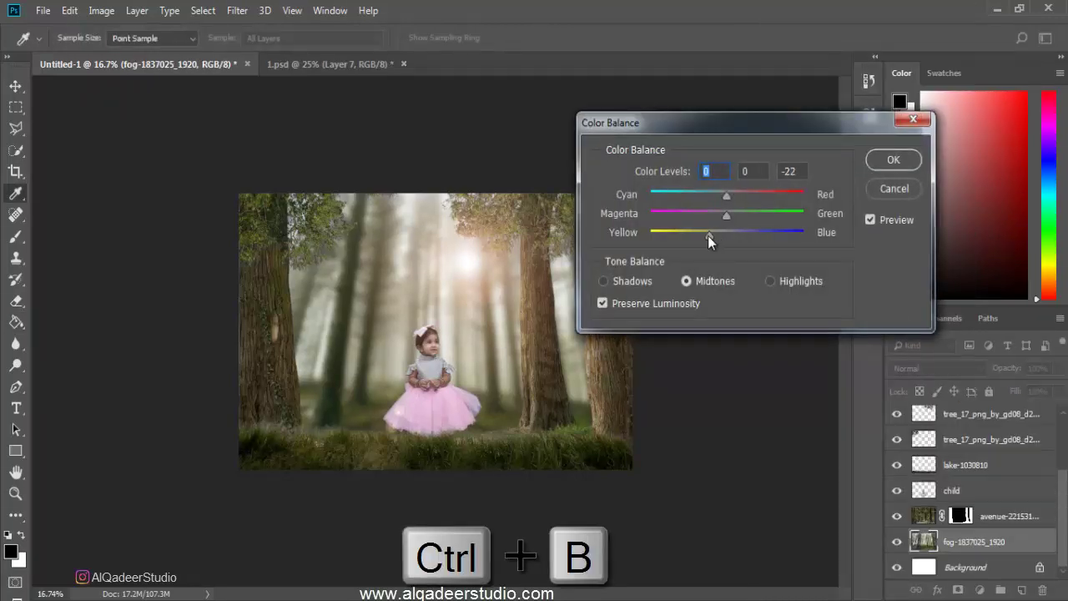
pyautogui.click(715, 234)
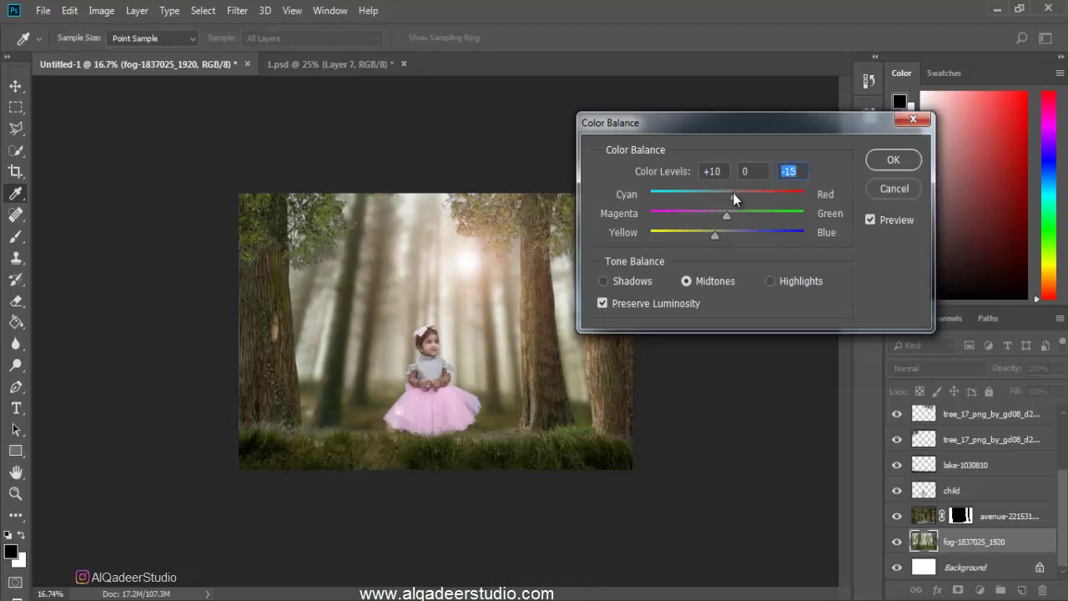
pyautogui.moveTo(733, 193); pyautogui.dragTo(731, 194)
pyautogui.click(880, 163)
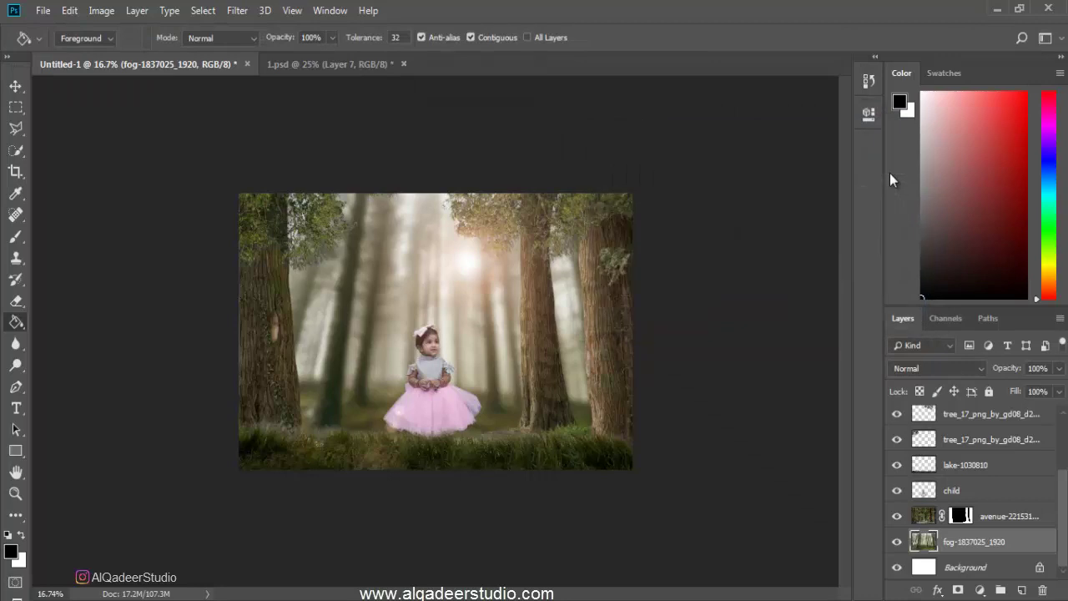
pyautogui.scroll(1, 951, 512)
# Add a new Overlay-mode layer clipped to the child layer
pyautogui.click(922, 516)
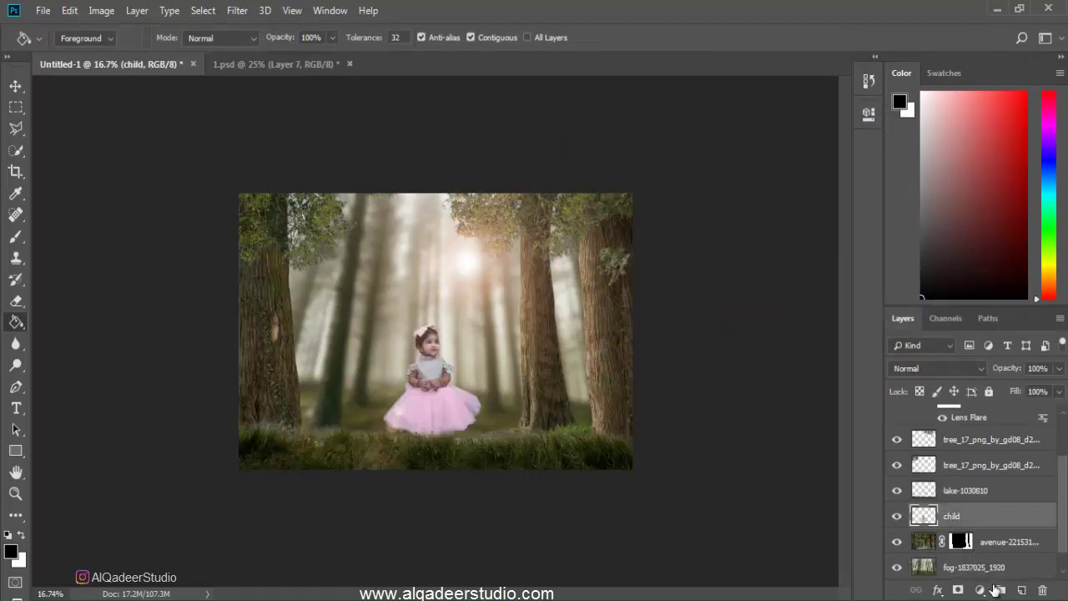
pyautogui.click(1023, 591)
pyautogui.rightClick(976, 524)
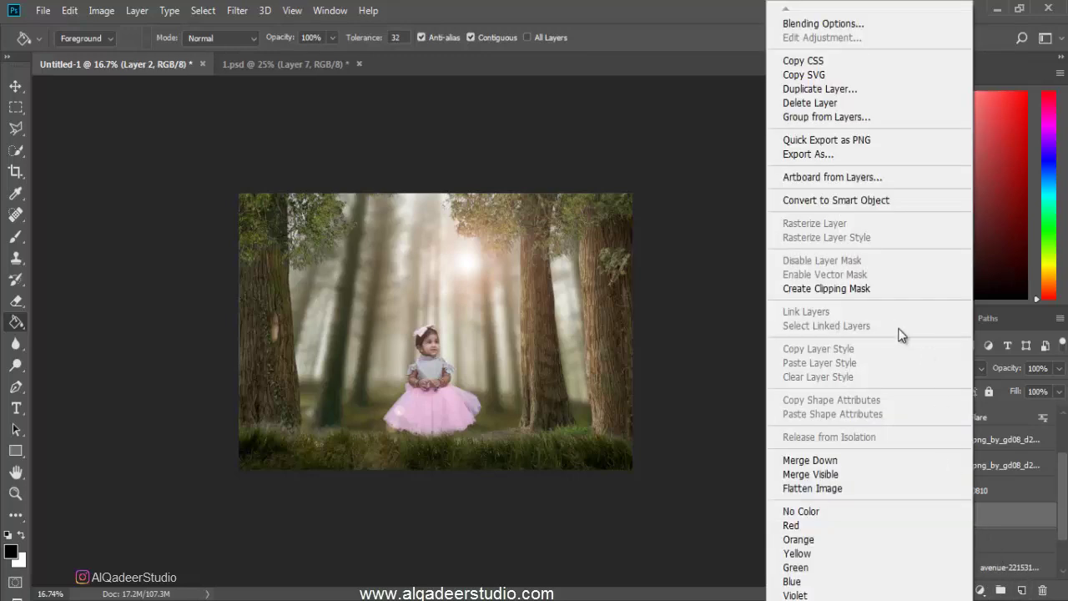
pyautogui.click(851, 288)
pyautogui.click(932, 370)
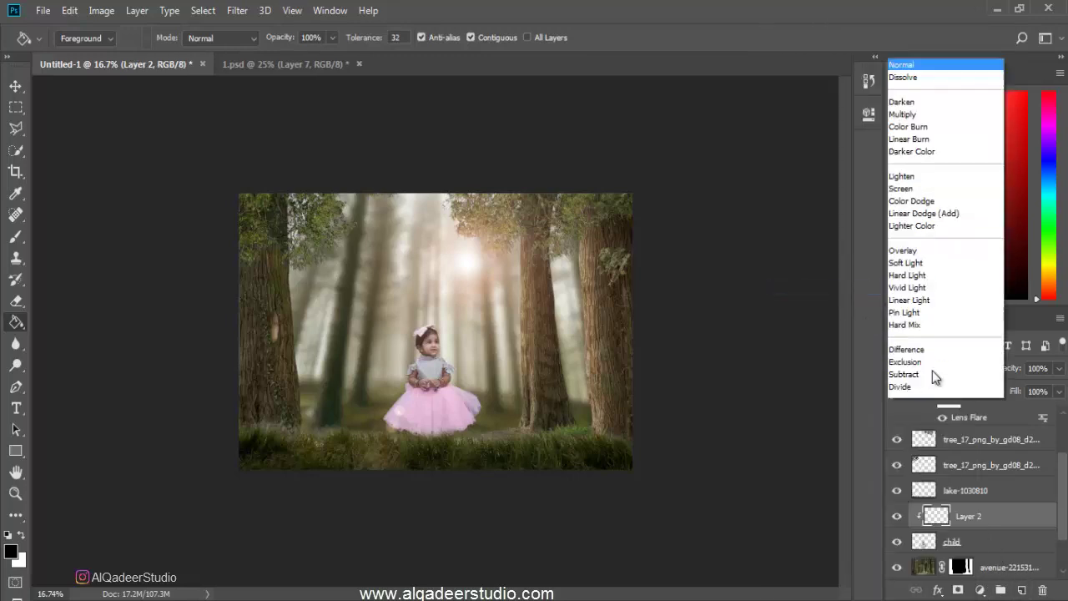
pyautogui.click(920, 193)
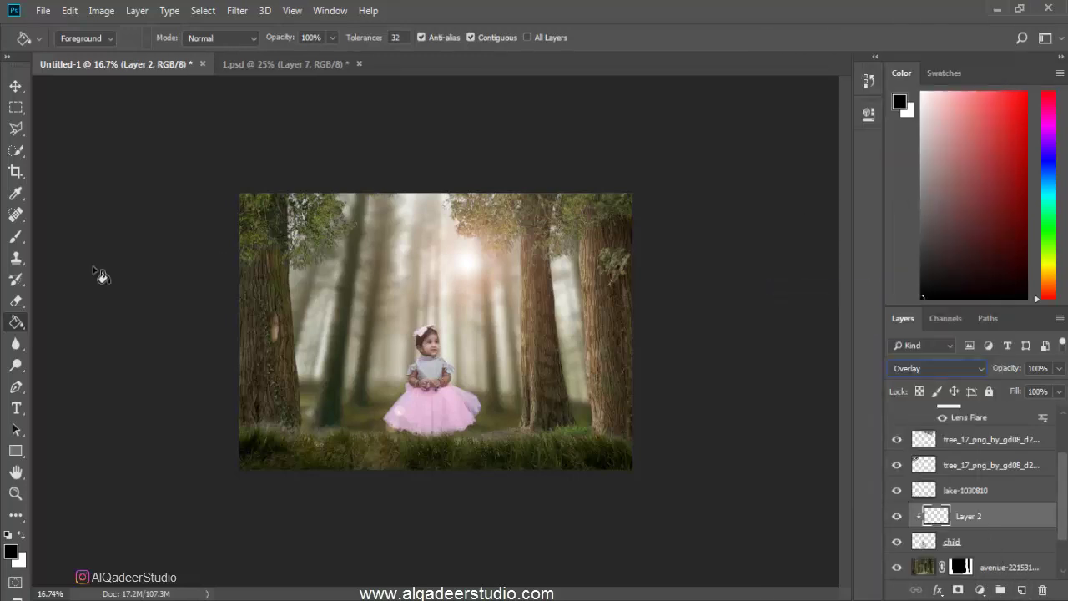
# Switch to the Brush with pale yellow #fdf5ca as the paint colour
pyautogui.click(19, 237)
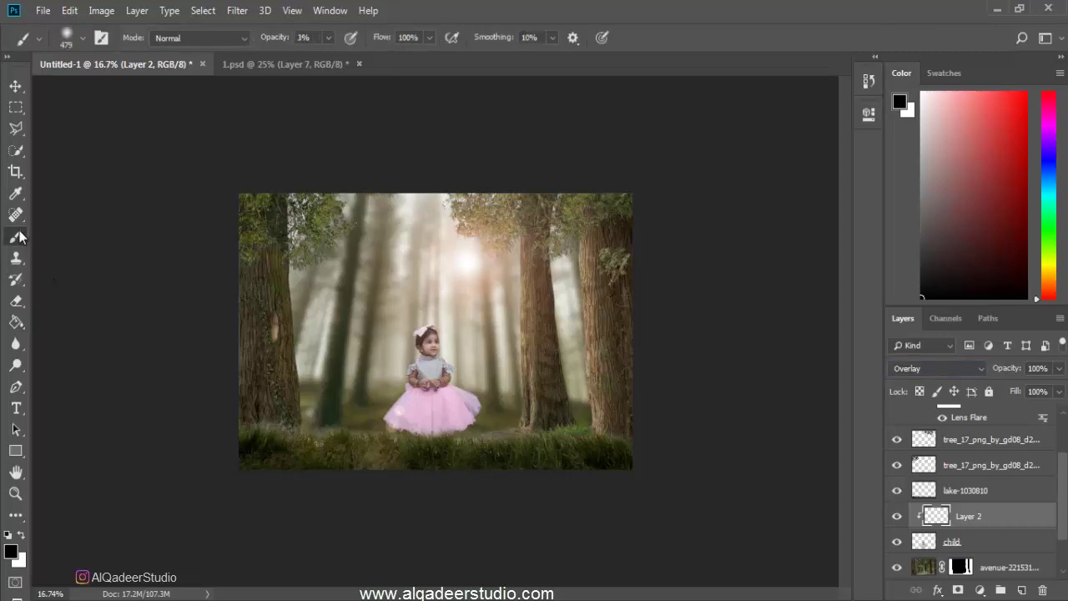
pyautogui.click(14, 550)
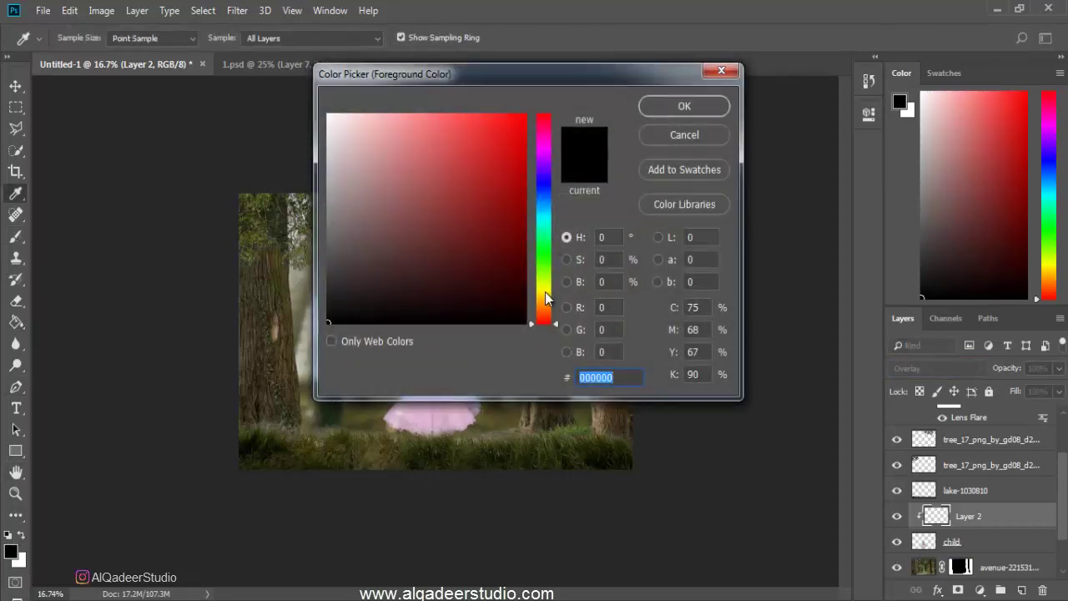
pyautogui.click(545, 293)
pyautogui.moveTo(368, 133); pyautogui.dragTo(366, 115)
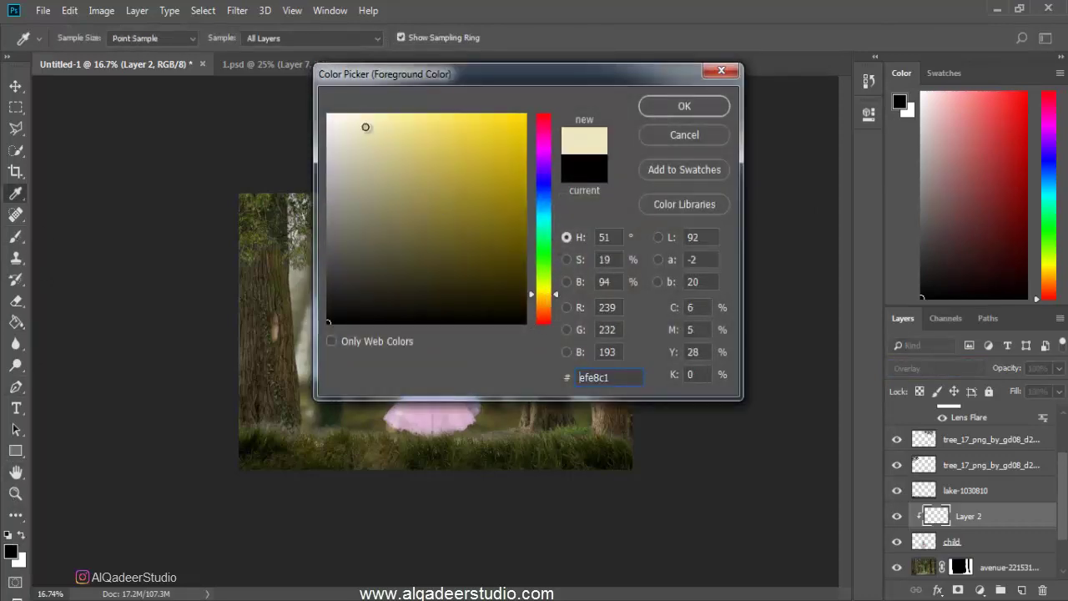
pyautogui.click(680, 106)
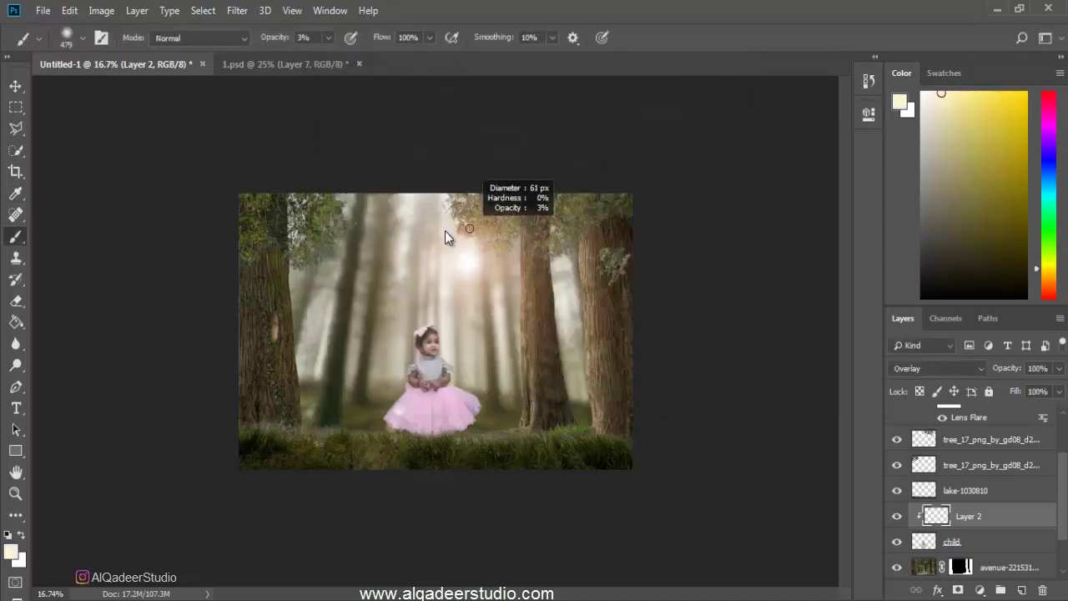
# At 77% brush opacity, paint pale yellow light on the girl's face, sleeve and dress edge
pyautogui.scroll(5, 427, 342)
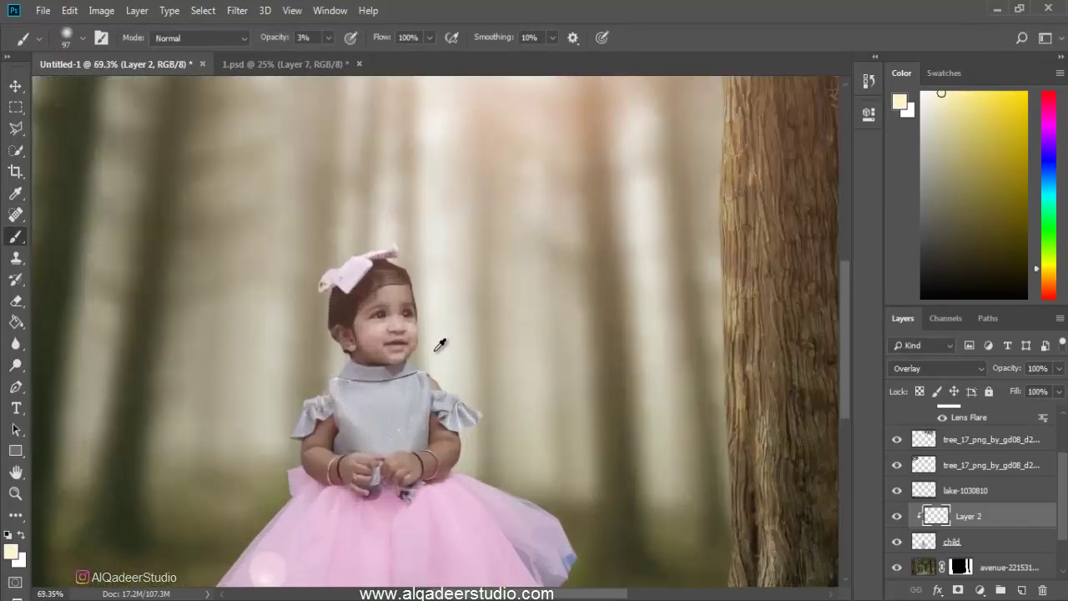
pyautogui.scroll(3, 440, 345)
pyautogui.scroll(1, 439, 344)
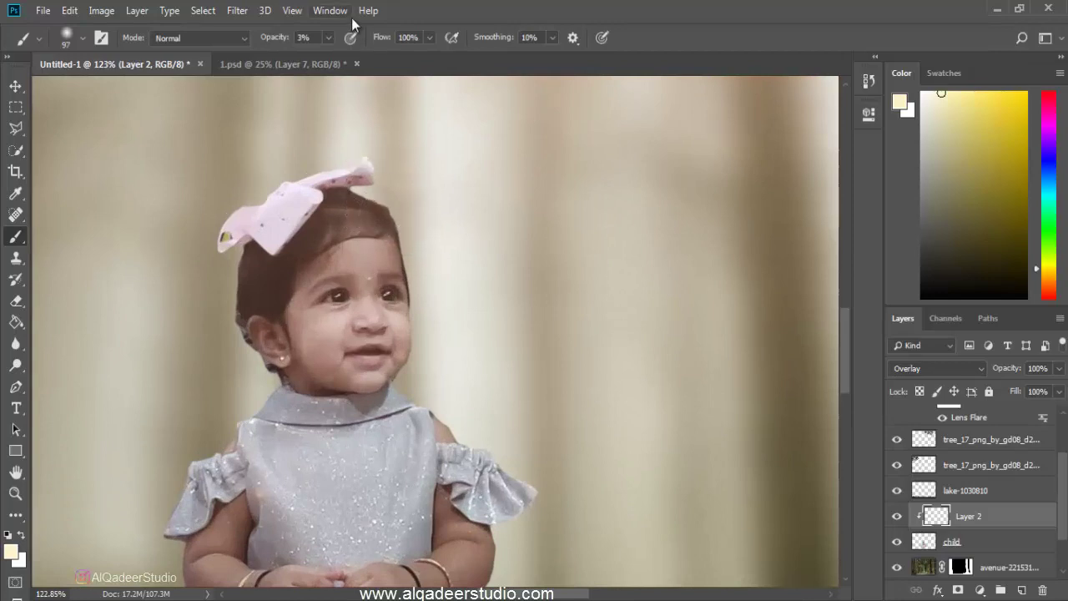
pyautogui.moveTo(276, 38); pyautogui.dragTo(342, 44)
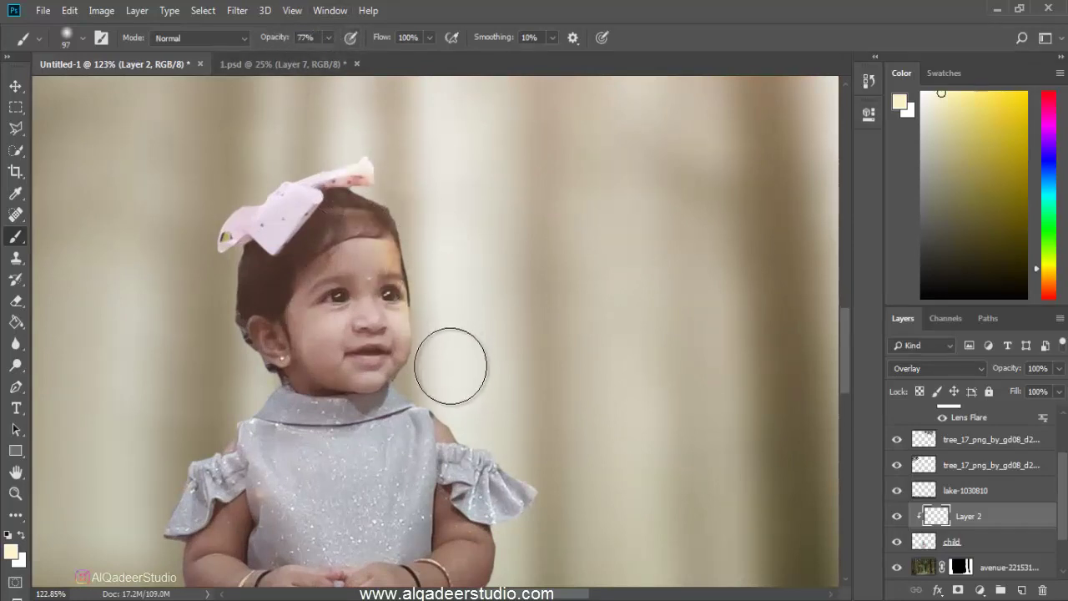
pyautogui.scroll(-1, 455, 305)
pyautogui.moveTo(448, 309); pyautogui.dragTo(580, 454)
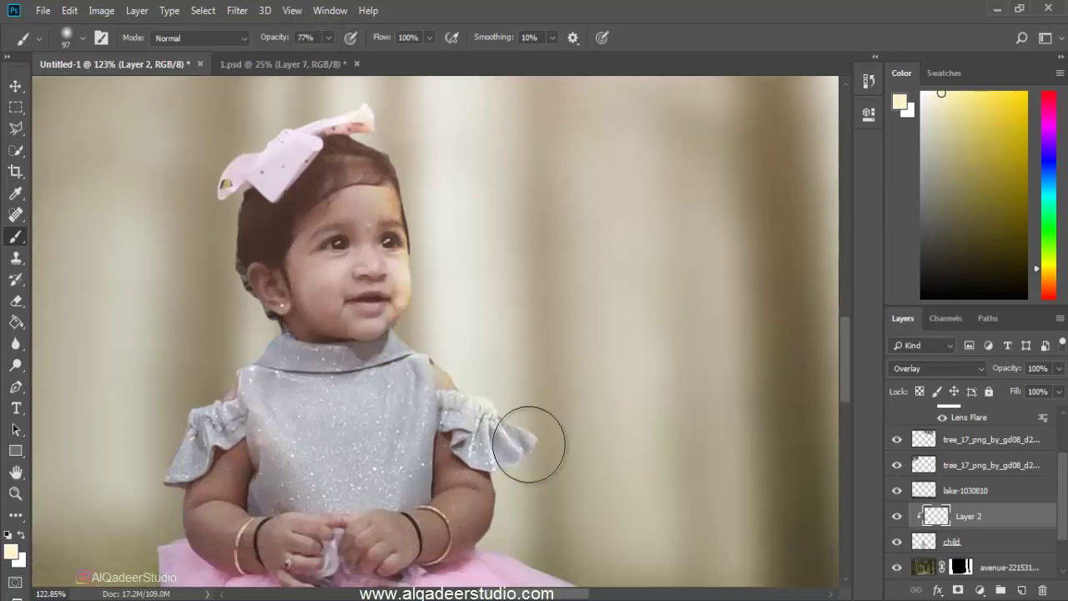
pyautogui.scroll(-2, 580, 454)
pyautogui.scroll(-1, 503, 309)
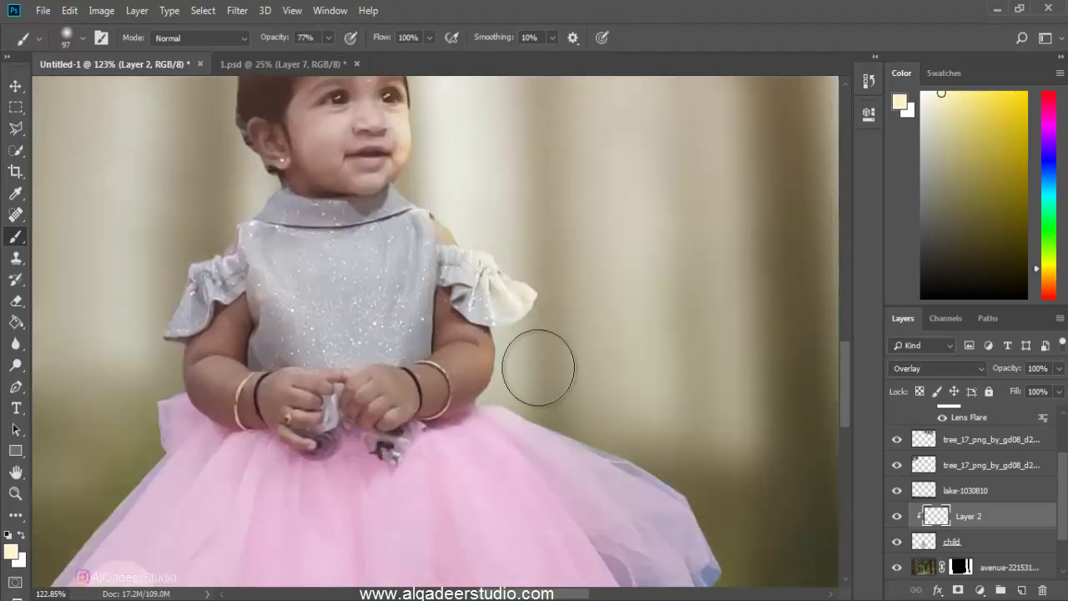
pyautogui.scroll(-1, 542, 370)
pyautogui.moveTo(534, 328); pyautogui.dragTo(751, 429)
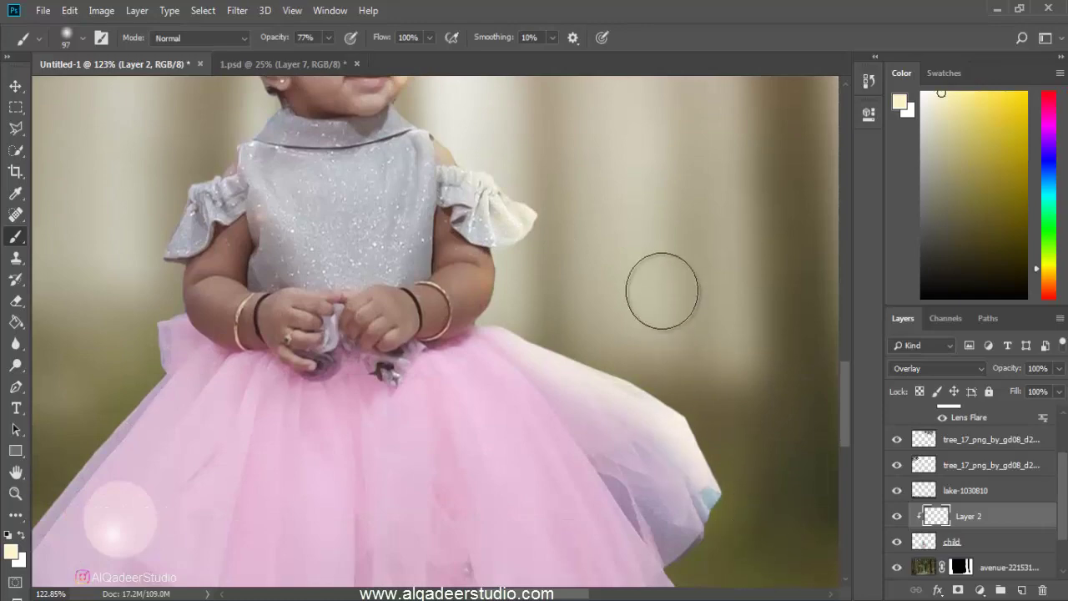
pyautogui.scroll(-3, 663, 291)
pyautogui.scroll(1, 647, 271)
pyautogui.scroll(2, 622, 258)
pyautogui.moveTo(606, 253); pyautogui.dragTo(709, 298)
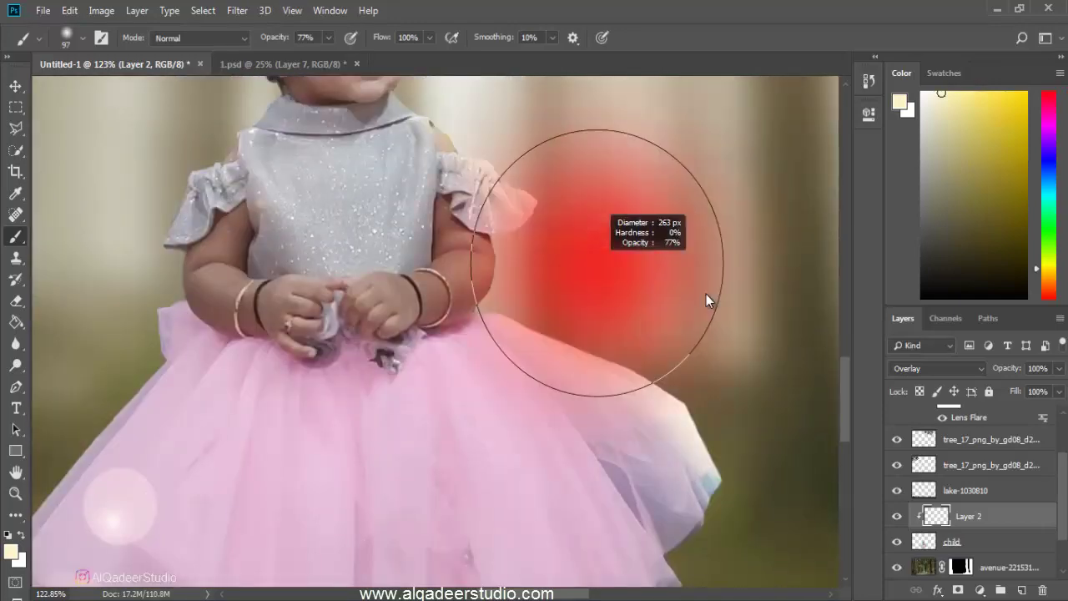
# Lower the brush opacity to about 30% for gentler light and review the glow
pyautogui.moveTo(275, 40); pyautogui.dragTo(232, 43)
pyautogui.scroll(1, 541, 173)
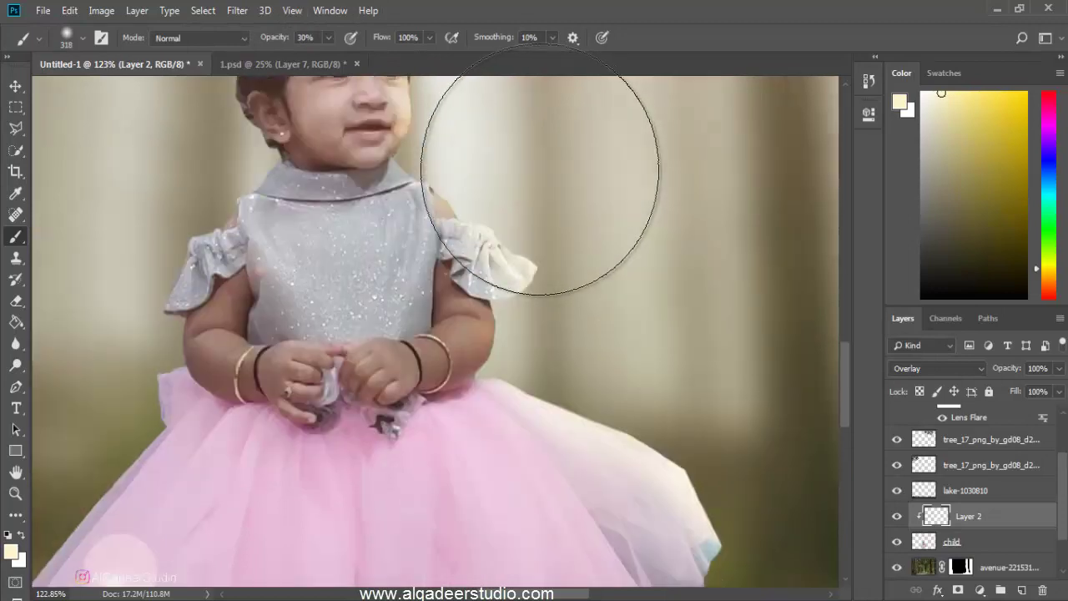
pyautogui.scroll(2, 534, 263)
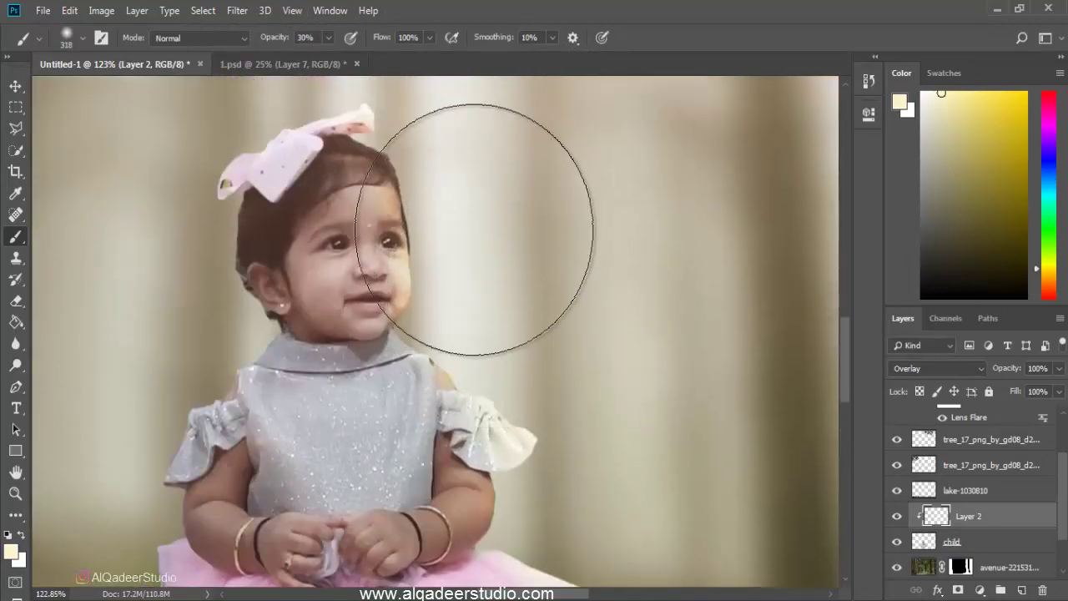
pyautogui.scroll(1, 433, 167)
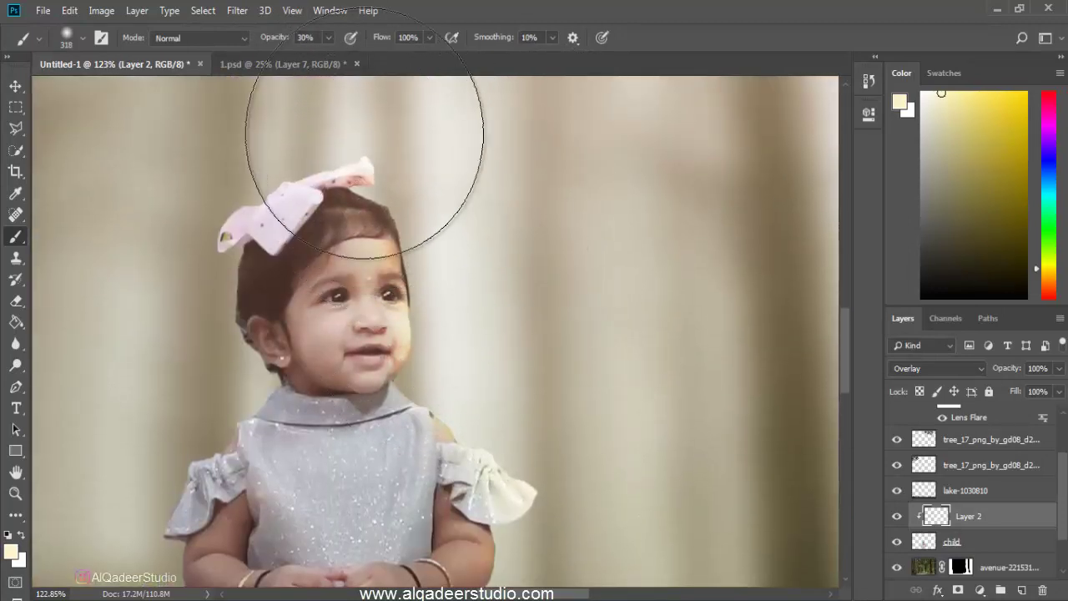
pyautogui.scroll(1, 380, 162)
pyautogui.scroll(-2, 425, 233)
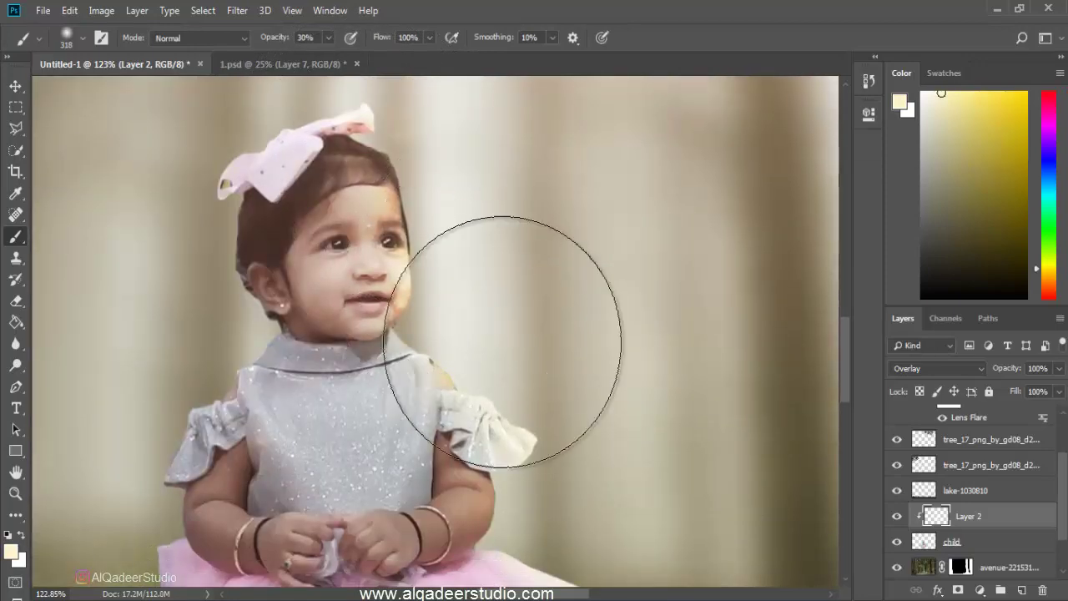
pyautogui.scroll(-3, 503, 341)
pyautogui.scroll(-1, 501, 317)
pyautogui.keyDown('alt'); pyautogui.scroll(-5, 512, 231); pyautogui.keyUp('alt')
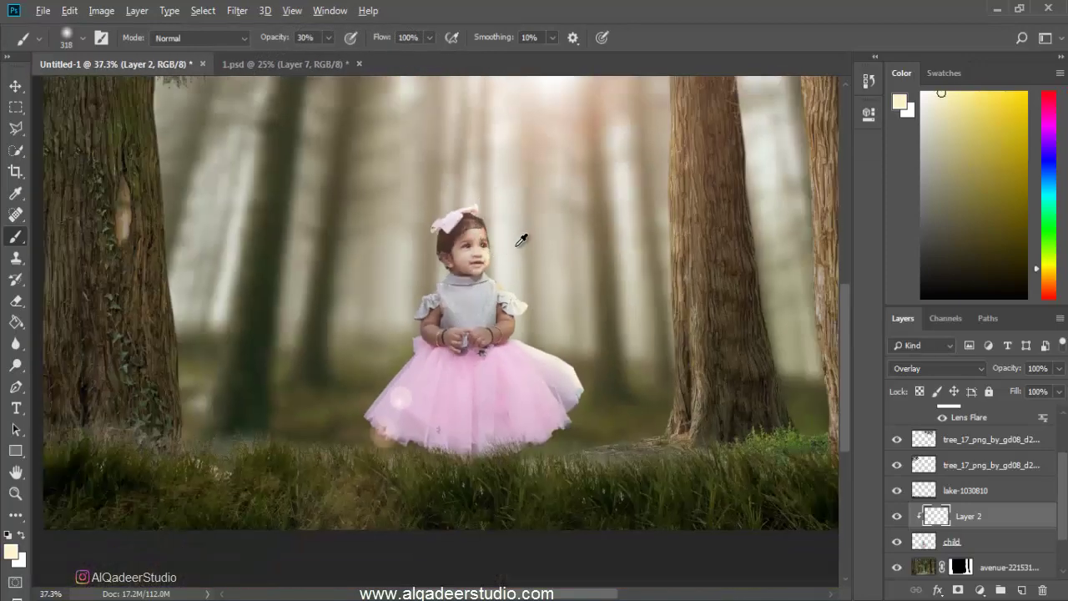
pyautogui.keyDown('alt'); pyautogui.scroll(-1, 517, 243); pyautogui.keyUp('alt')
pyautogui.keyDown('alt'); pyautogui.scroll(2, 484, 284); pyautogui.keyUp('alt')
pyautogui.keyDown('alt'); pyautogui.scroll(2, 460, 322); pyautogui.keyUp('alt')
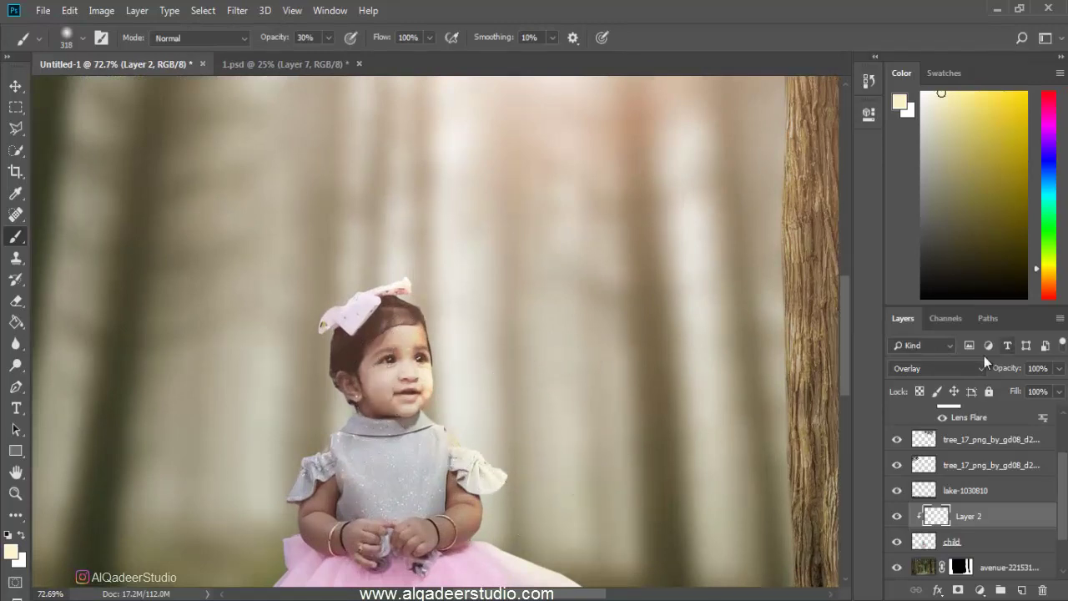
# Drop Layer 2's opacity to 67%, settle at 74%, and toggle its visibility to compare
pyautogui.moveTo(1007, 371); pyautogui.dragTo(981, 372)
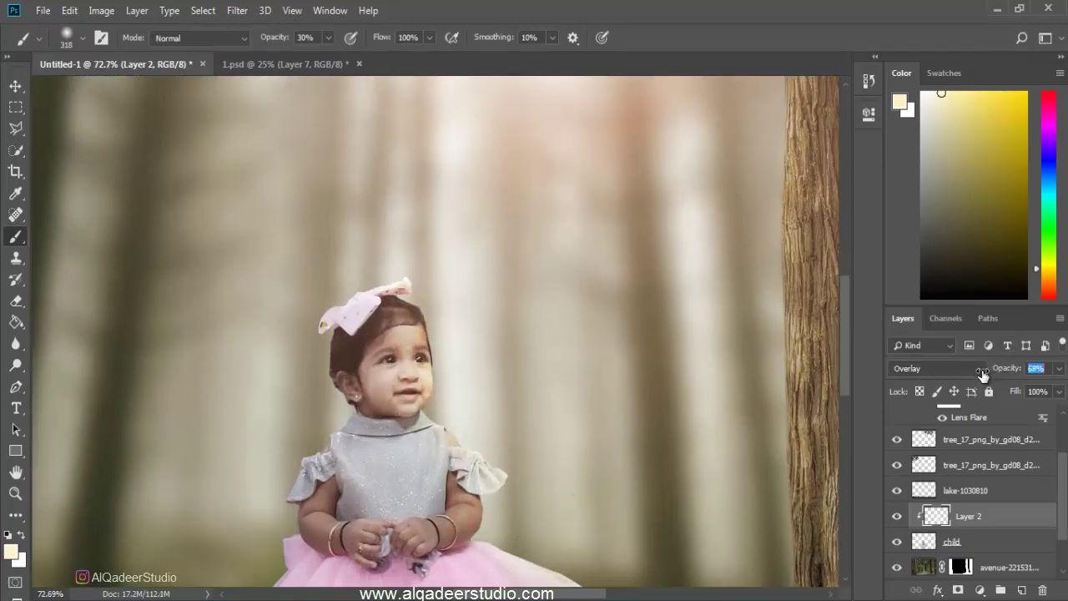
pyautogui.keyDown('alt'); pyautogui.scroll(-1, 444, 344); pyautogui.keyUp('alt')
pyautogui.keyDown('alt'); pyautogui.scroll(-1, 451, 325); pyautogui.keyUp('alt')
pyautogui.keyDown('alt'); pyautogui.scroll(-1, 453, 276); pyautogui.keyUp('alt')
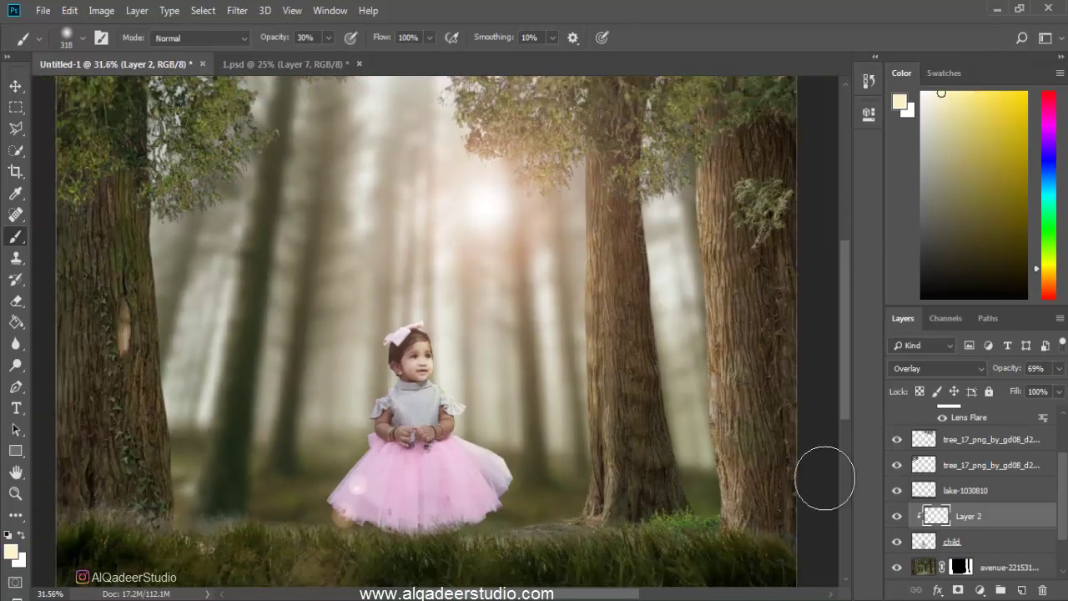
pyautogui.moveTo(1007, 369); pyautogui.dragTo(1012, 371)
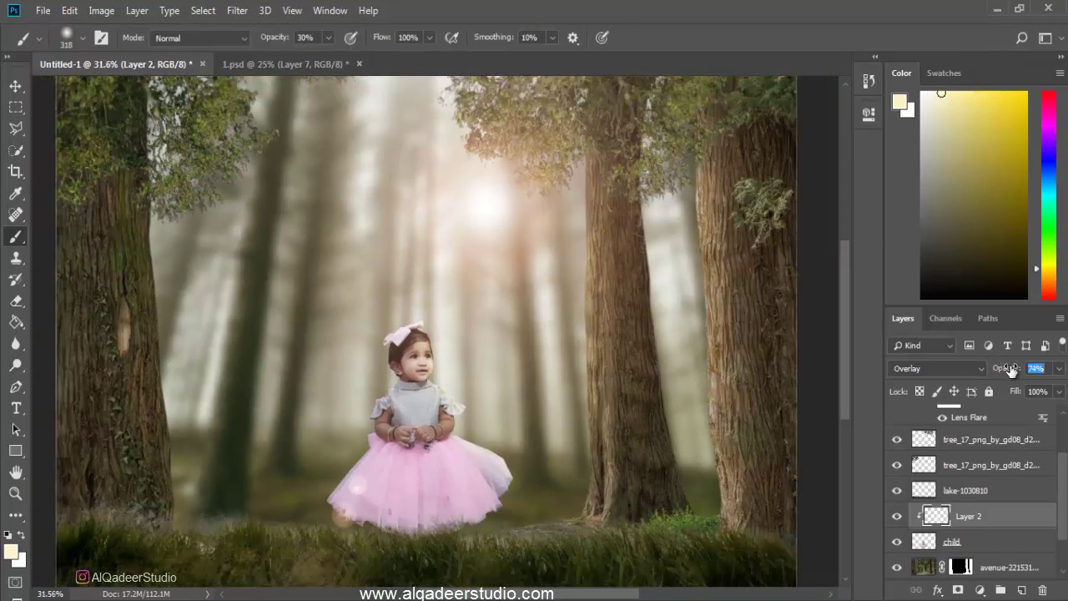
pyautogui.click(896, 518)
pyautogui.keyDown('alt'); pyautogui.scroll(-1, 454, 426); pyautogui.keyUp('alt')
pyautogui.scroll(3, 975, 472)
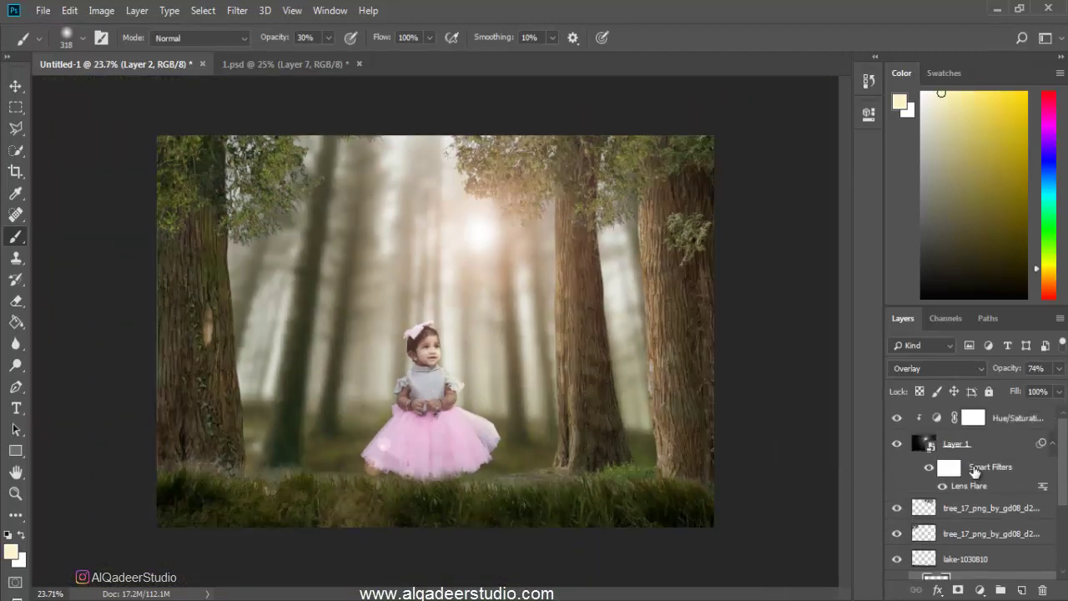
pyautogui.scroll(-1, 959, 467)
pyautogui.scroll(-1, 968, 475)
pyautogui.scroll(-1, 976, 484)
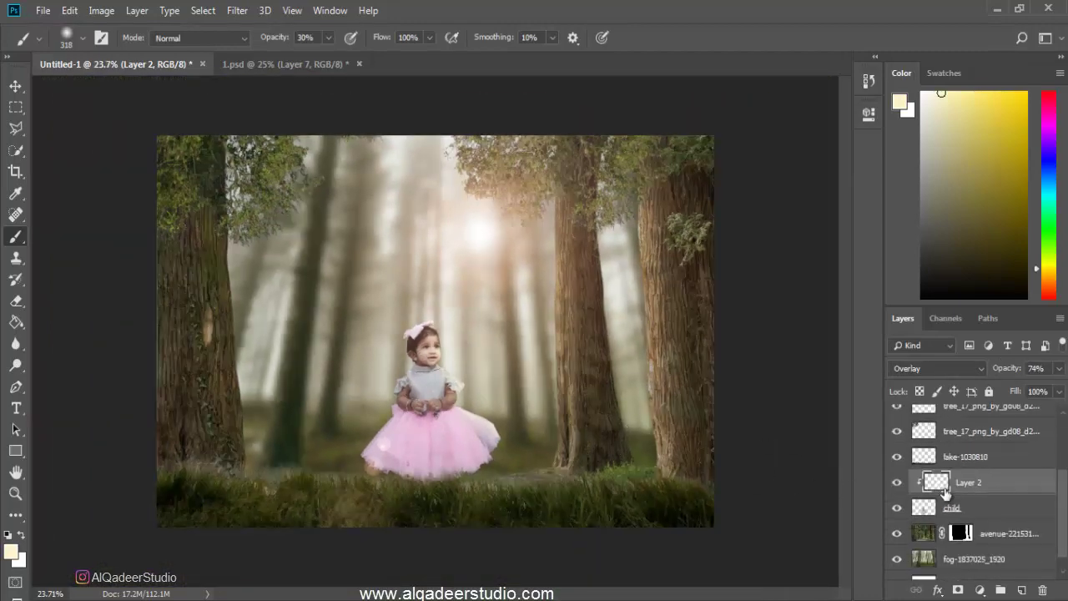
pyautogui.scroll(-1, 984, 496)
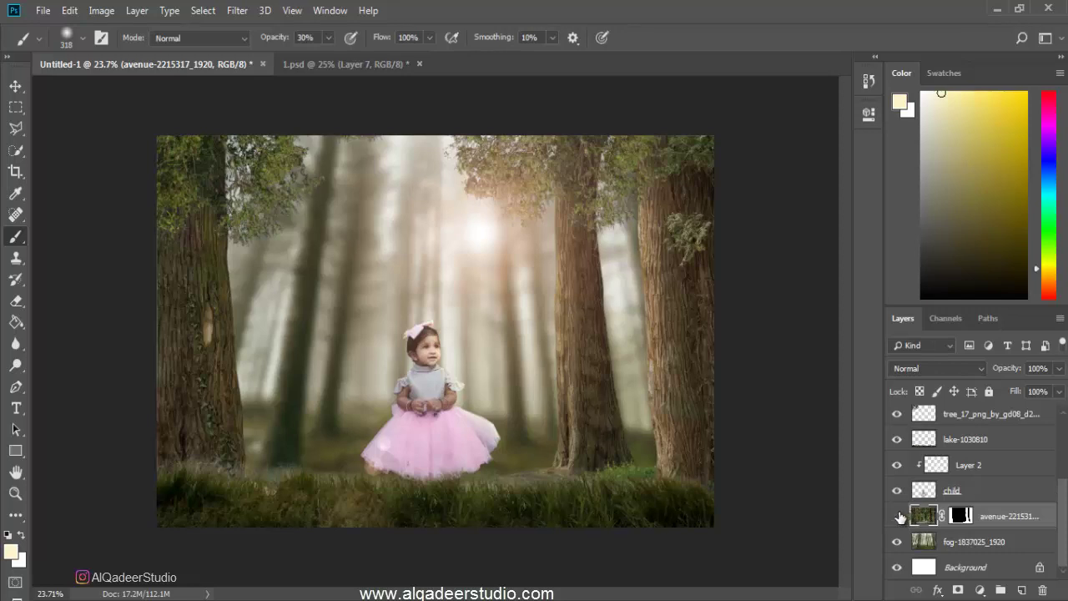
# Add Overlay Layer 3 clipped to the avenue trees and brush light onto the left foliage and trunk
pyautogui.click(898, 517)
pyautogui.click(898, 516)
pyautogui.click(1020, 590)
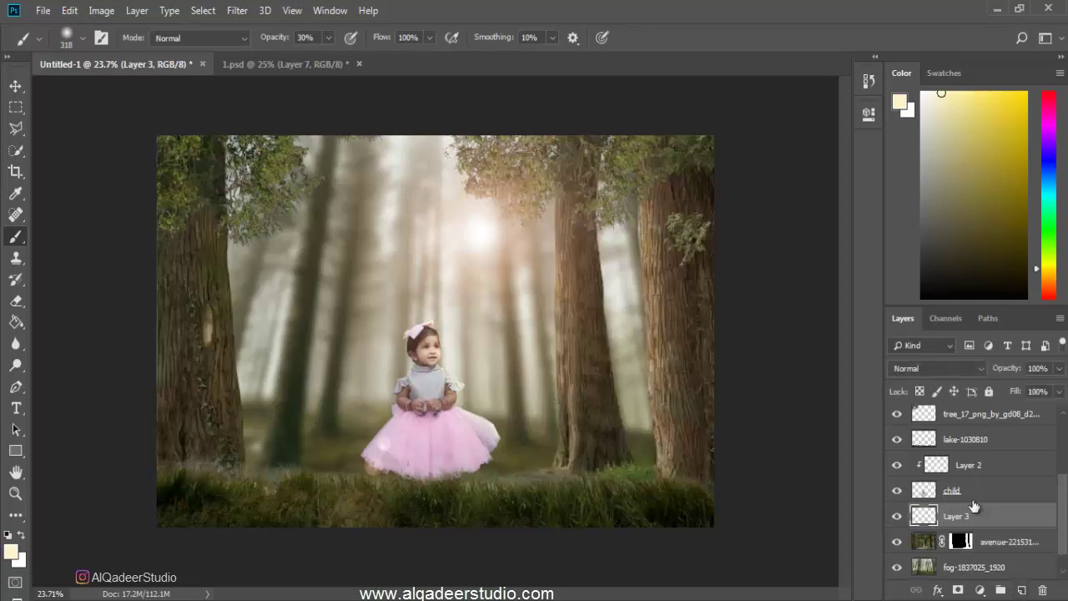
pyautogui.rightClick(973, 515)
pyautogui.click(834, 288)
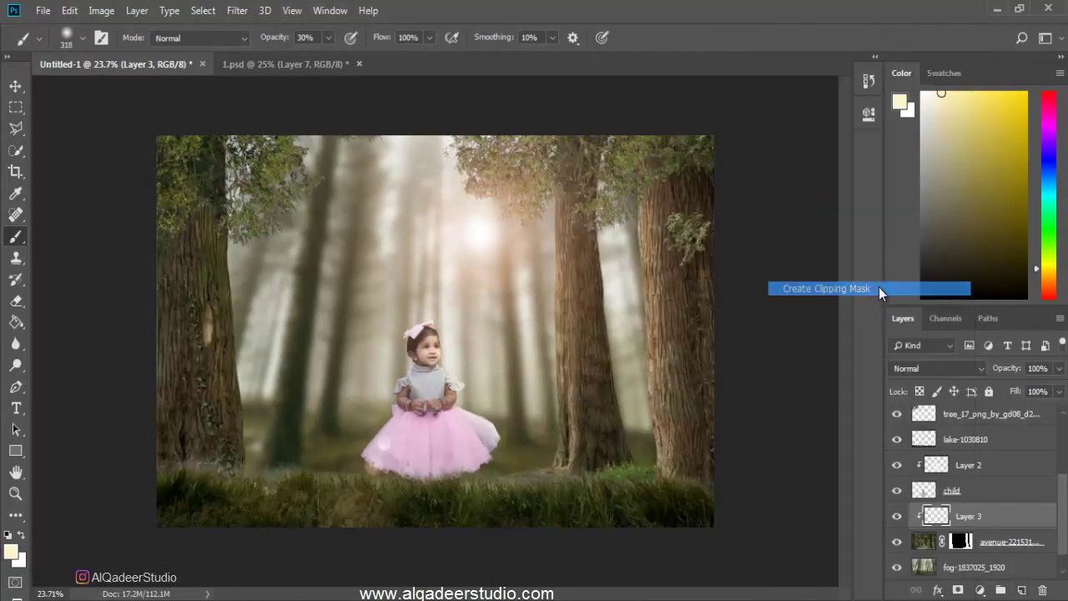
pyautogui.click(959, 368)
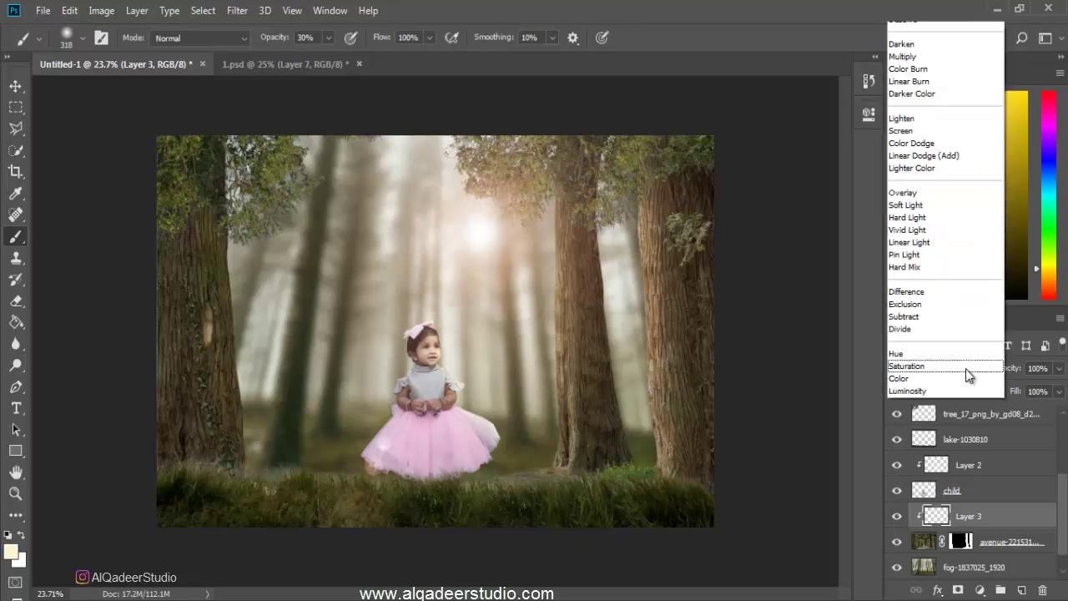
pyautogui.click(901, 192)
pyautogui.moveTo(181, 251)
pyautogui.mouseDown()
pyautogui.moveTo(239, 220)
pyautogui.moveTo(225, 147)
pyautogui.moveTo(262, 425)
pyautogui.moveTo(249, 179)
pyautogui.moveTo(269, 484)
pyautogui.mouseUp()
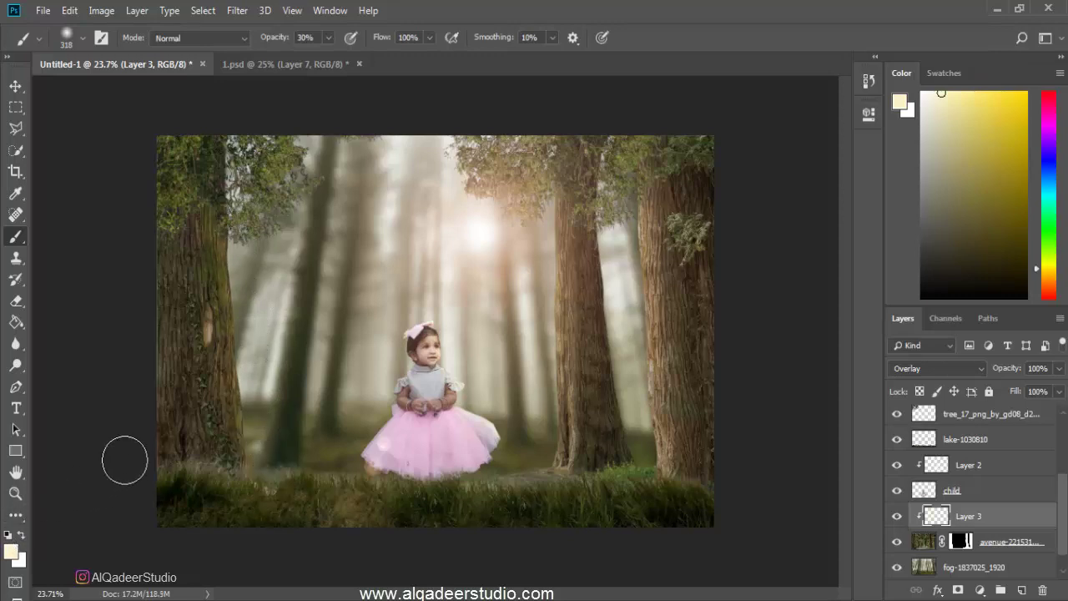
# Brush a faint light patch near the tree base, set opacity 57, and pick a paler cream colour
pyautogui.scroll(2, 184, 459)
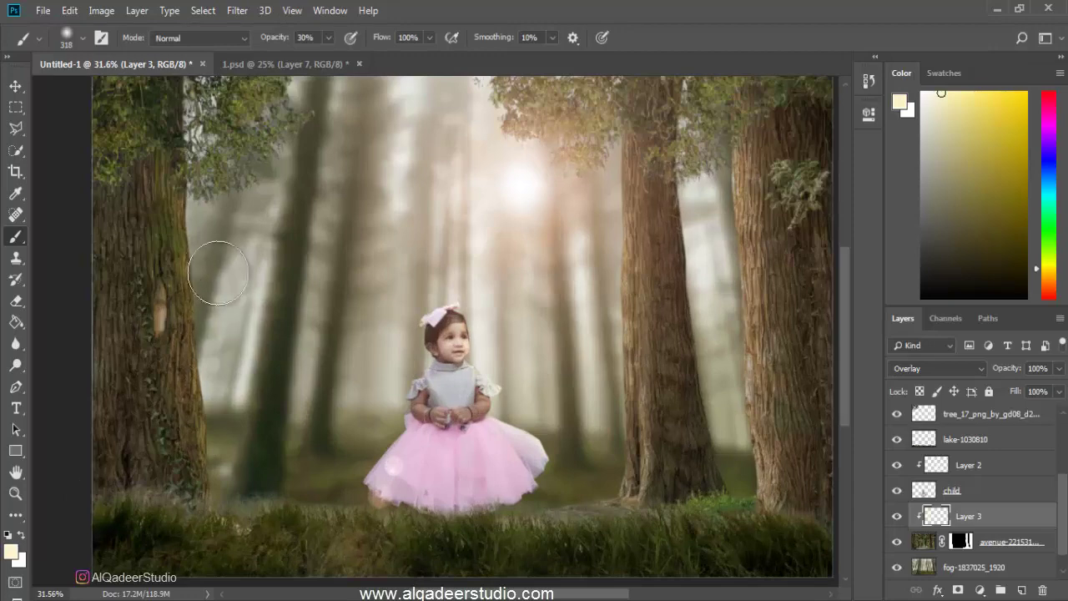
pyautogui.scroll(2, 204, 205)
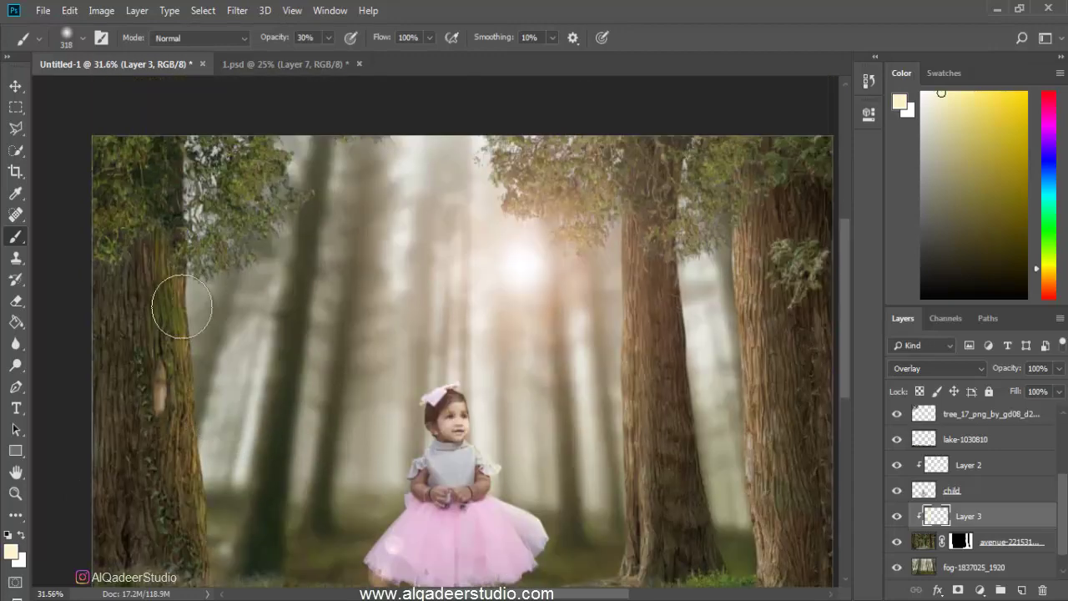
pyautogui.moveTo(203, 529); pyautogui.dragTo(221, 567)
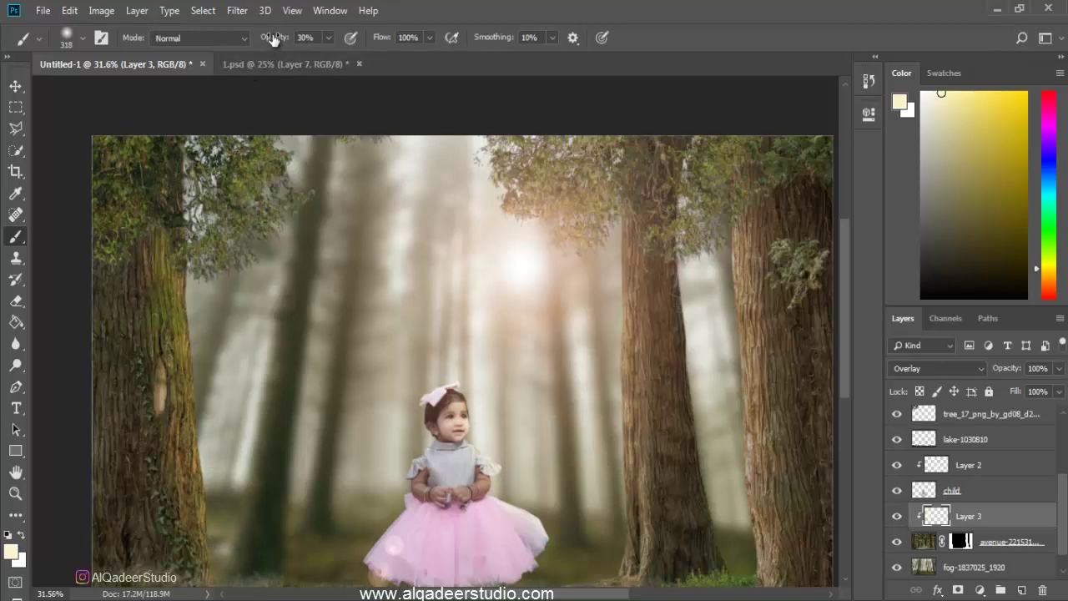
pyautogui.write('57')
pyautogui.click(14, 553)
pyautogui.click(348, 113)
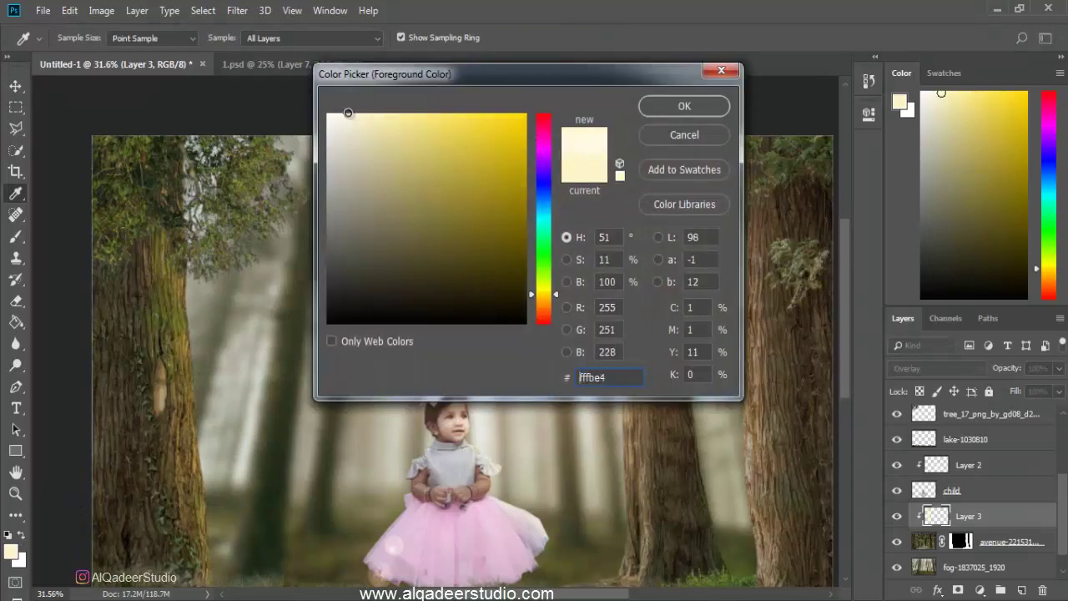
pyautogui.click(684, 106)
# Paint warm light down the central tree trunk's sun-facing edge, adjusting brush size
pyautogui.scroll(2, 584, 184)
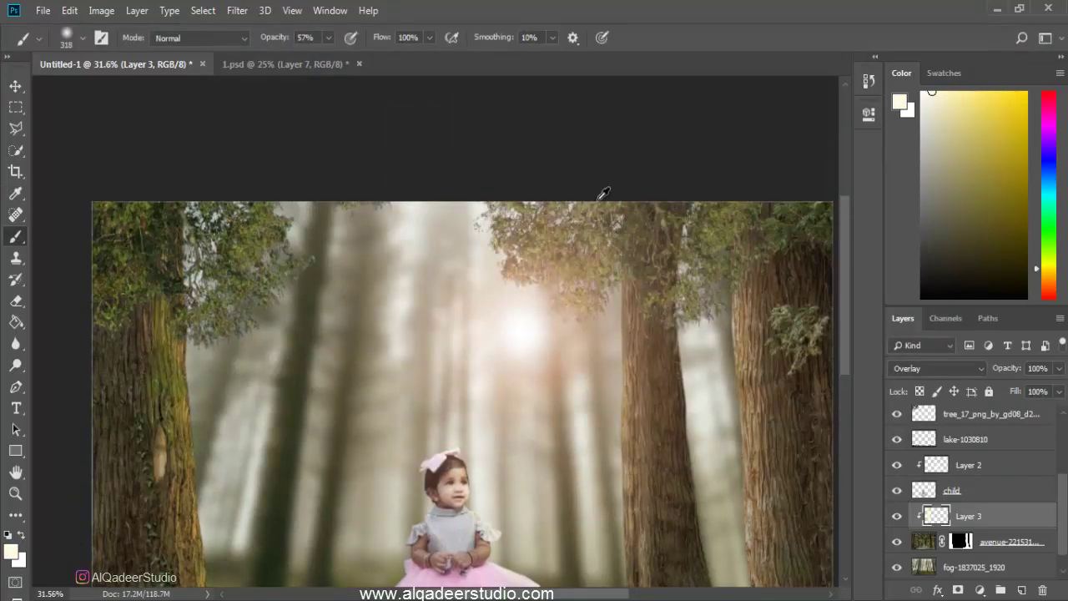
pyautogui.keyDown('alt'); pyautogui.rightClick(572, 262); pyautogui.keyUp('alt')
pyautogui.moveTo(615, 261); pyautogui.dragTo(613, 415)
pyautogui.scroll(-5, 603, 518)
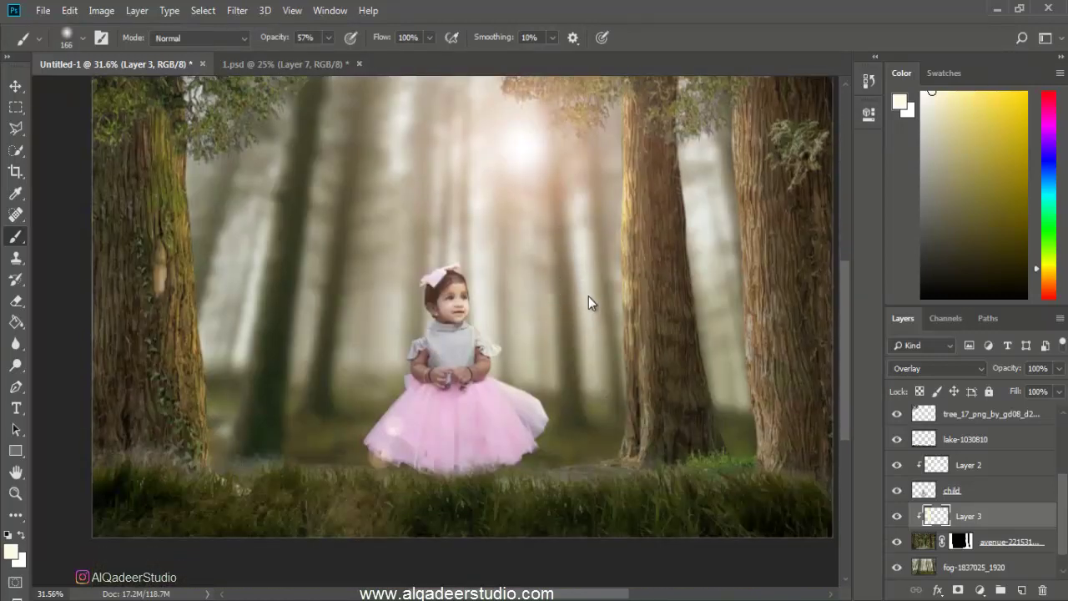
pyautogui.keyDown('alt'); pyautogui.rightClick(585, 238); pyautogui.keyUp('alt')
pyautogui.moveTo(596, 251)
pyautogui.mouseDown()
pyautogui.moveTo(609, 334)
pyautogui.moveTo(596, 424)
pyautogui.moveTo(584, 351)
pyautogui.mouseUp()
pyautogui.scroll(3, 553, 167)
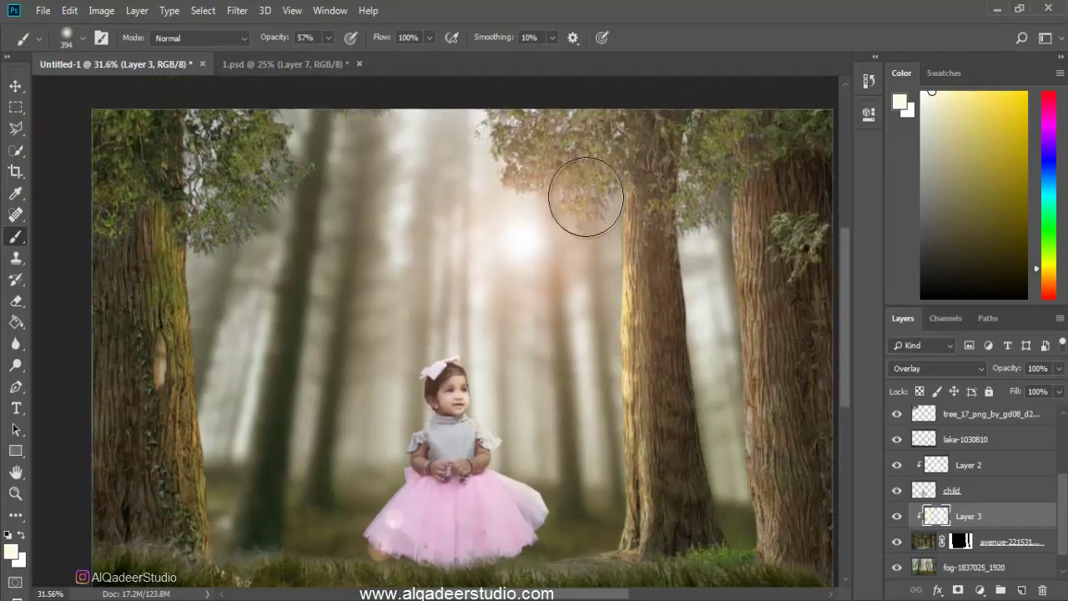
pyautogui.scroll(1, 575, 144)
# With a smaller brush, paint warm light down the right tree's left edge and fit the image on screen
pyautogui.keyDown('alt'); pyautogui.rightClick(687, 284); pyautogui.keyUp('alt')
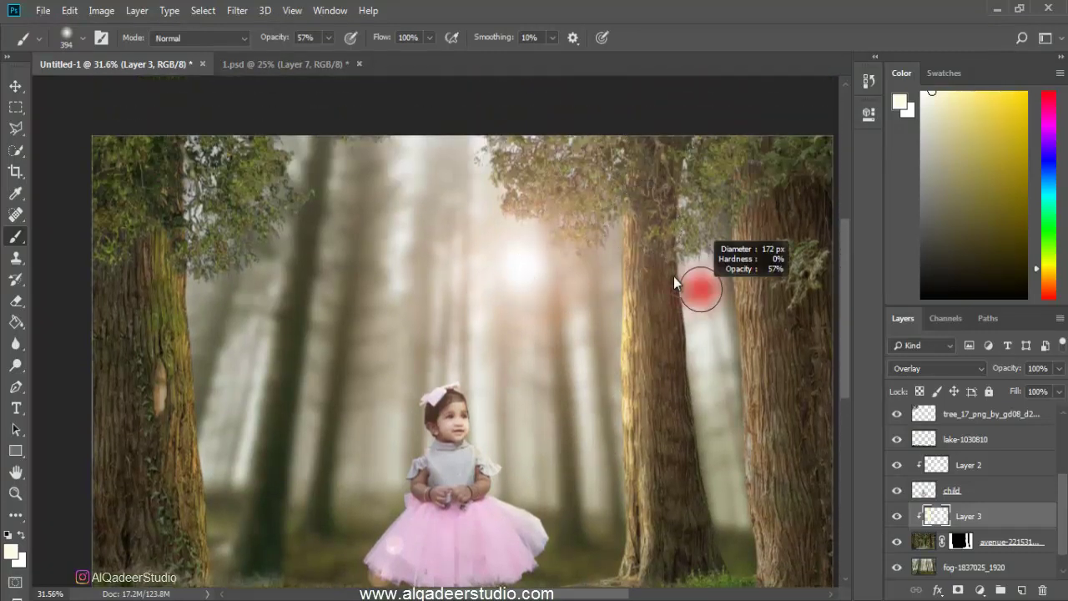
pyautogui.scroll(2, 735, 209)
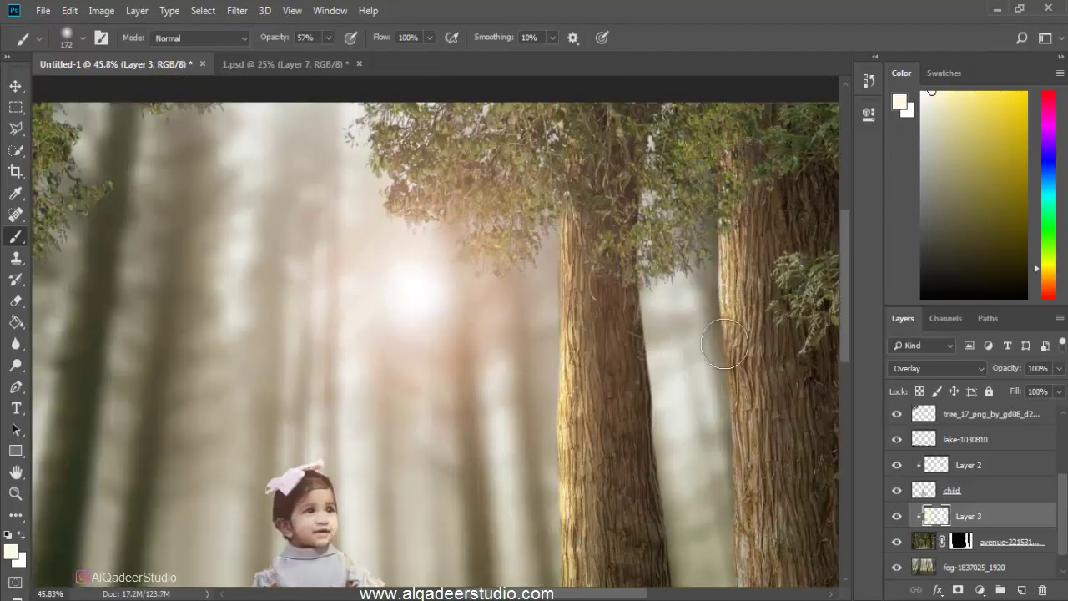
pyautogui.scroll(-6, 706, 351)
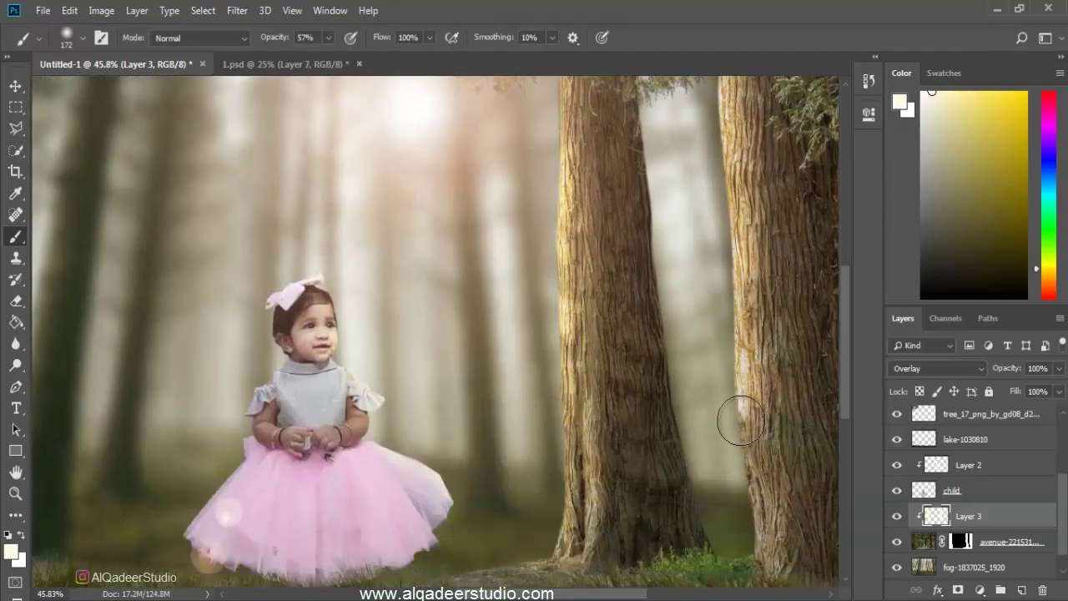
pyautogui.moveTo(723, 262); pyautogui.dragTo(749, 534)
pyautogui.hotkey('ctrl', '0')
pyautogui.scroll(-2, 628, 411)
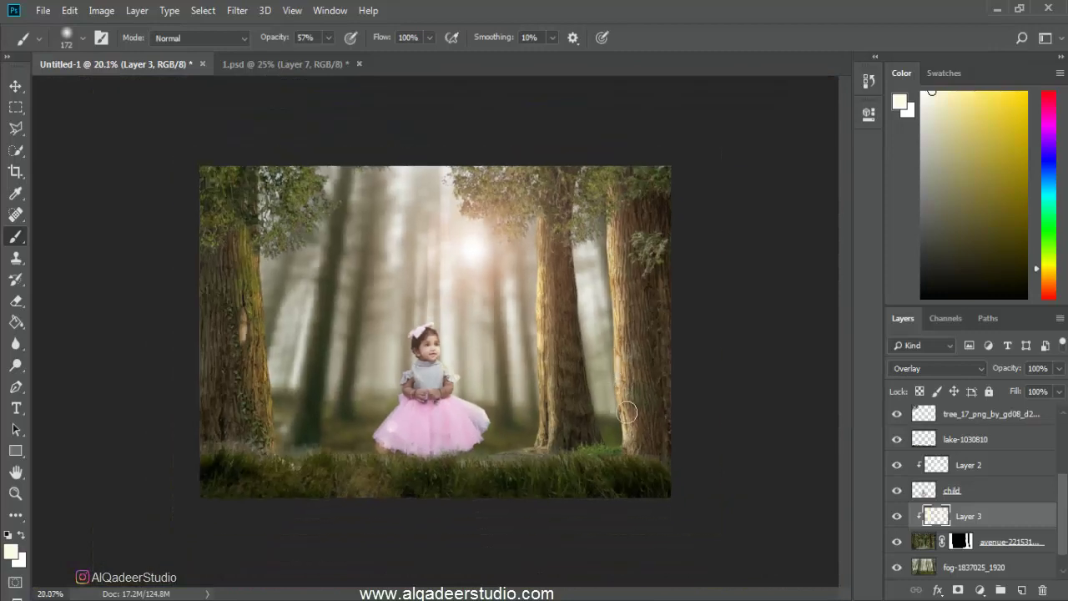
pyautogui.scroll(2, 562, 435)
pyautogui.scroll(2, 520, 453)
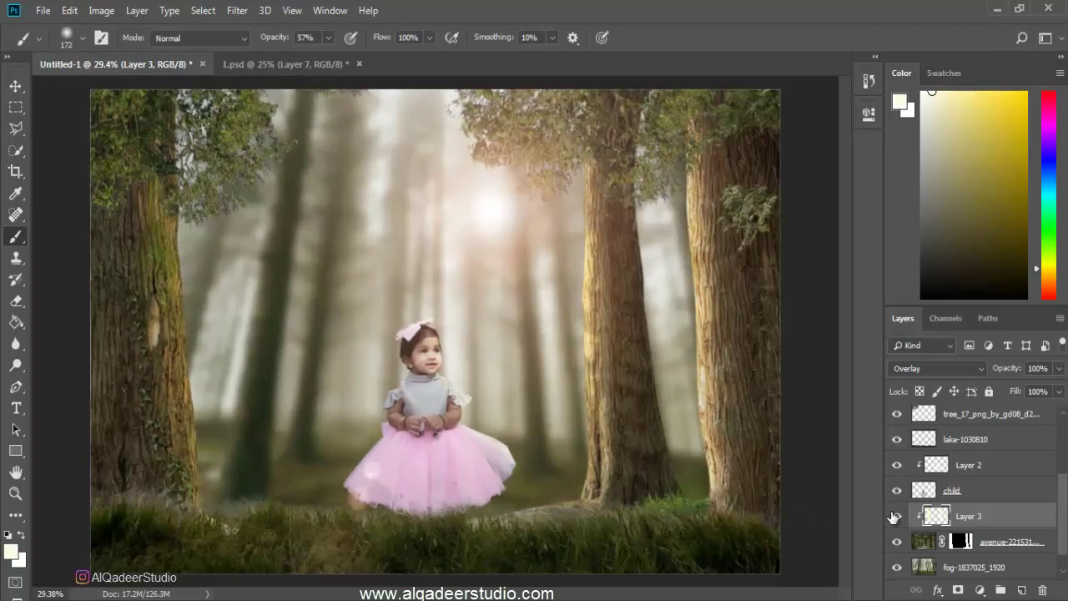
pyautogui.click(962, 543)
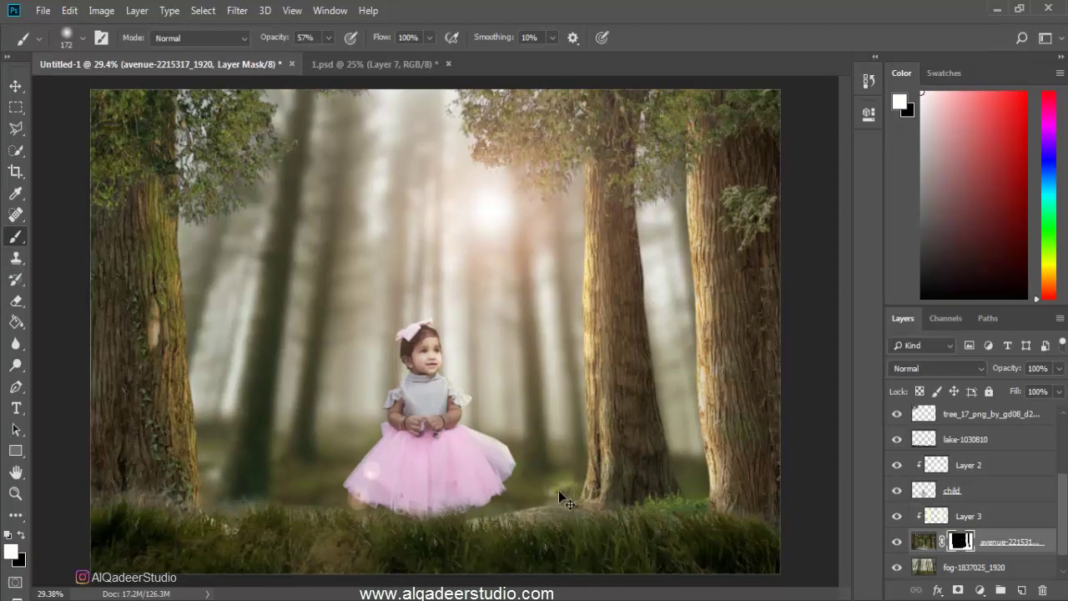
pyautogui.hotkey('ctrl', 'z')
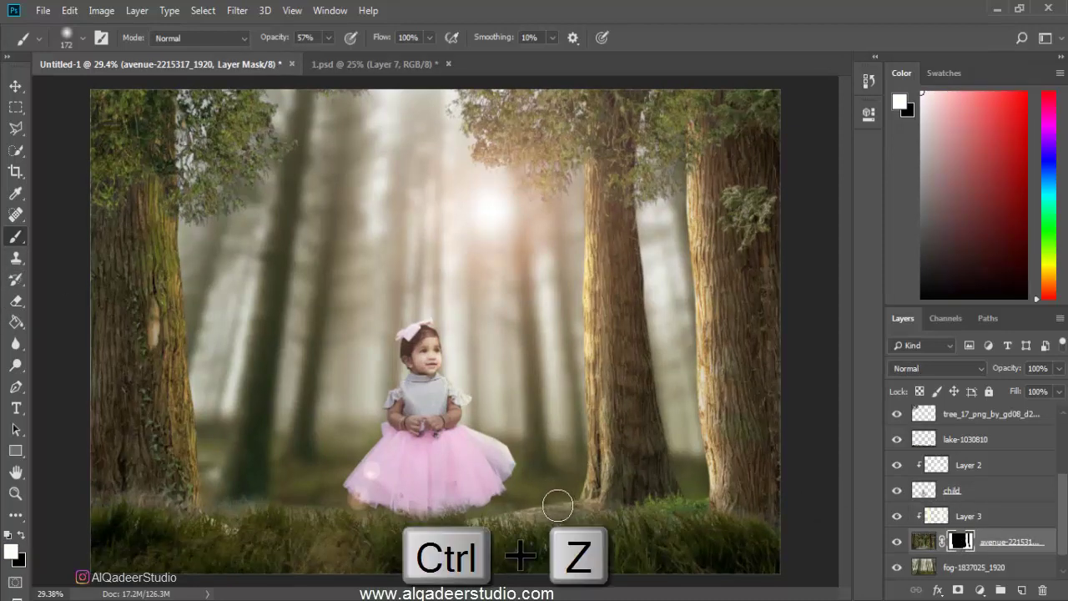
pyautogui.press(']')
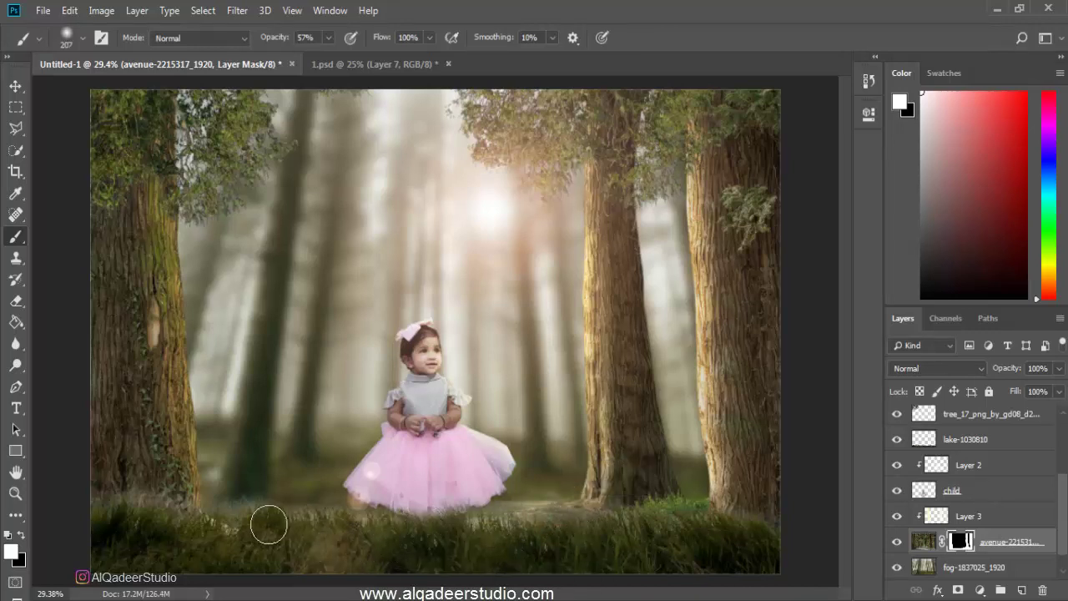
pyautogui.hotkey('ctrl', '-')
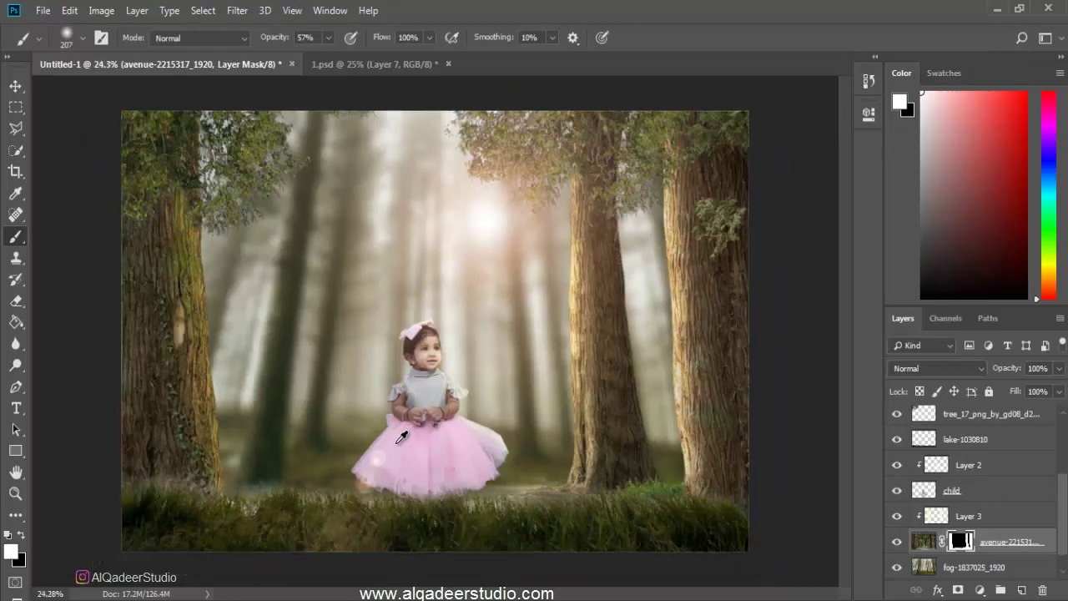
pyautogui.scroll(-2, 402, 437)
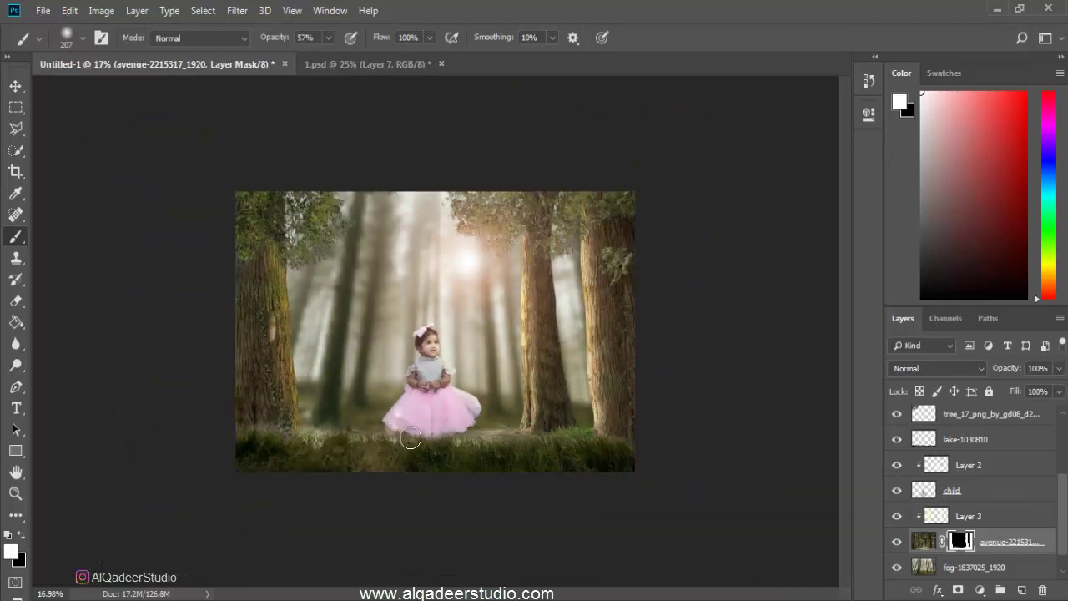
pyautogui.scroll(1, 336, 439)
pyautogui.scroll(1, 342, 451)
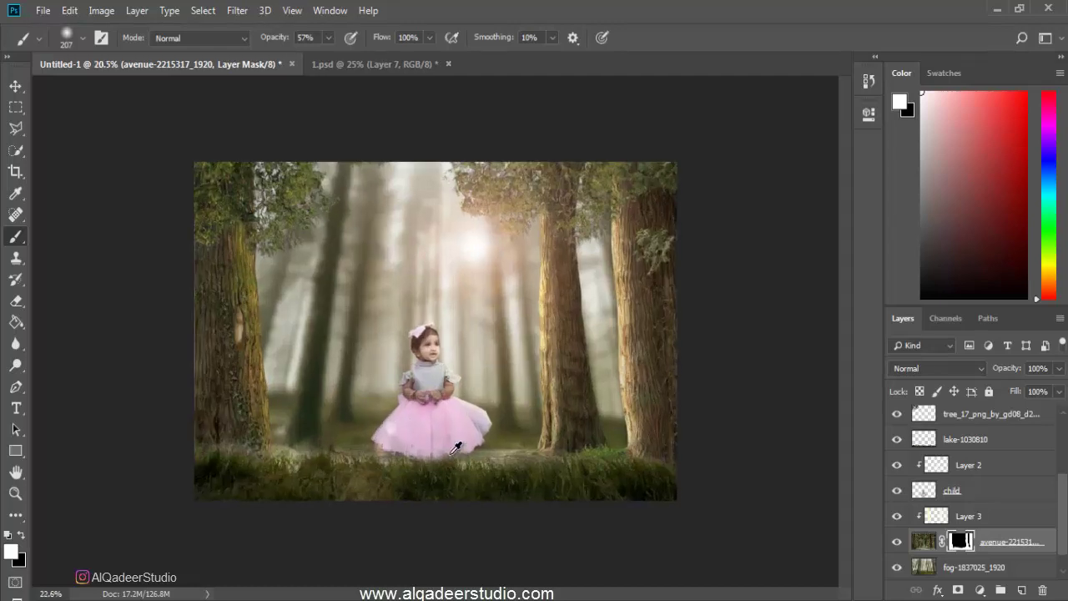
pyautogui.scroll(1, 349, 459)
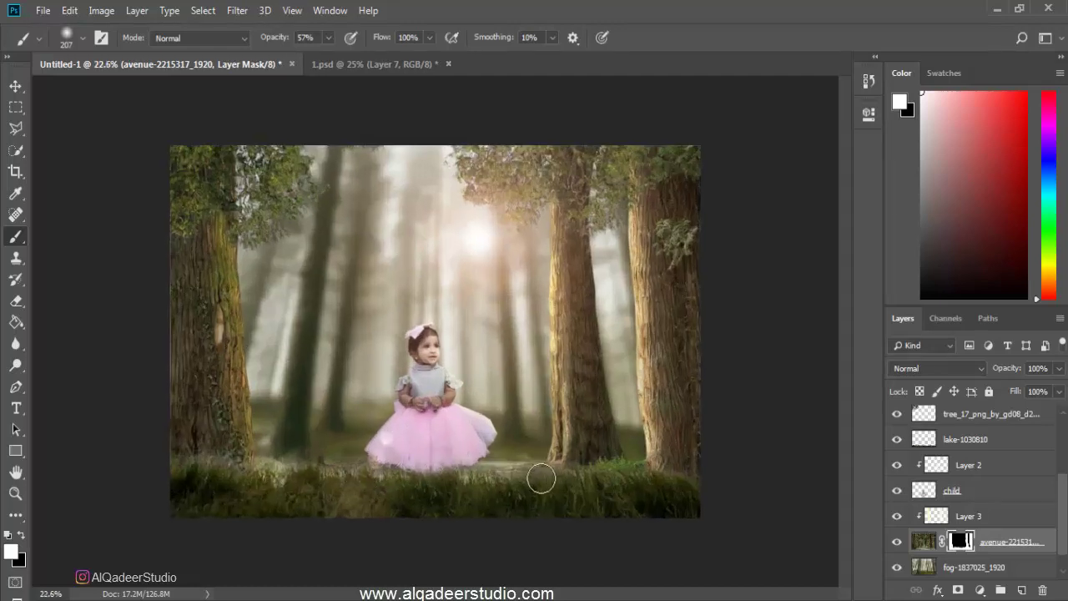
pyautogui.scroll(-1, 538, 475)
pyautogui.scroll(-1, 501, 467)
pyautogui.scroll(-1, 459, 461)
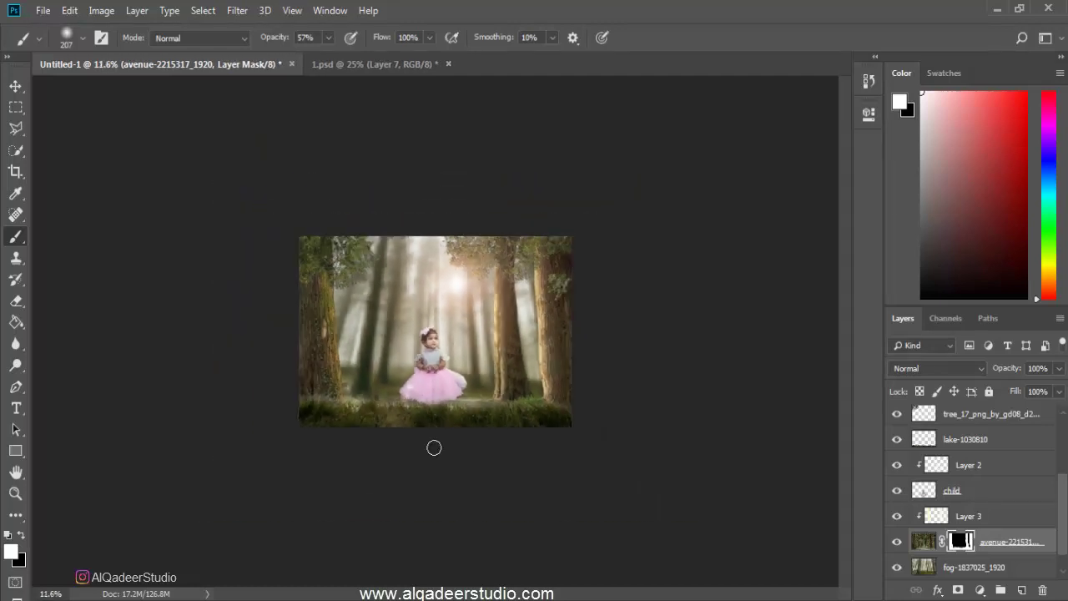
pyautogui.scroll(2, 998, 476)
pyautogui.scroll(1, 993, 470)
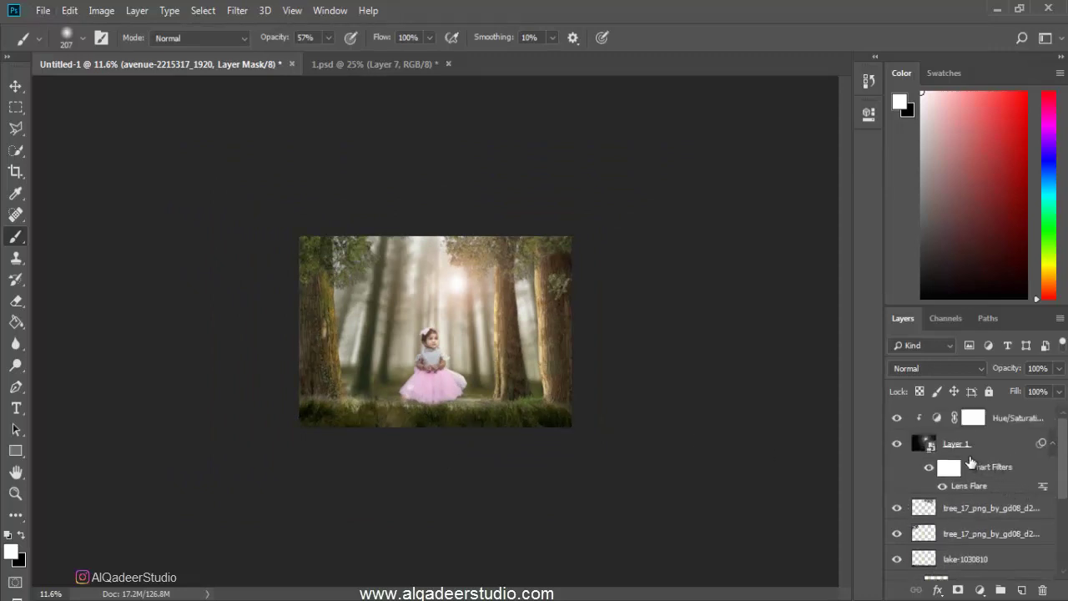
pyautogui.click(924, 423)
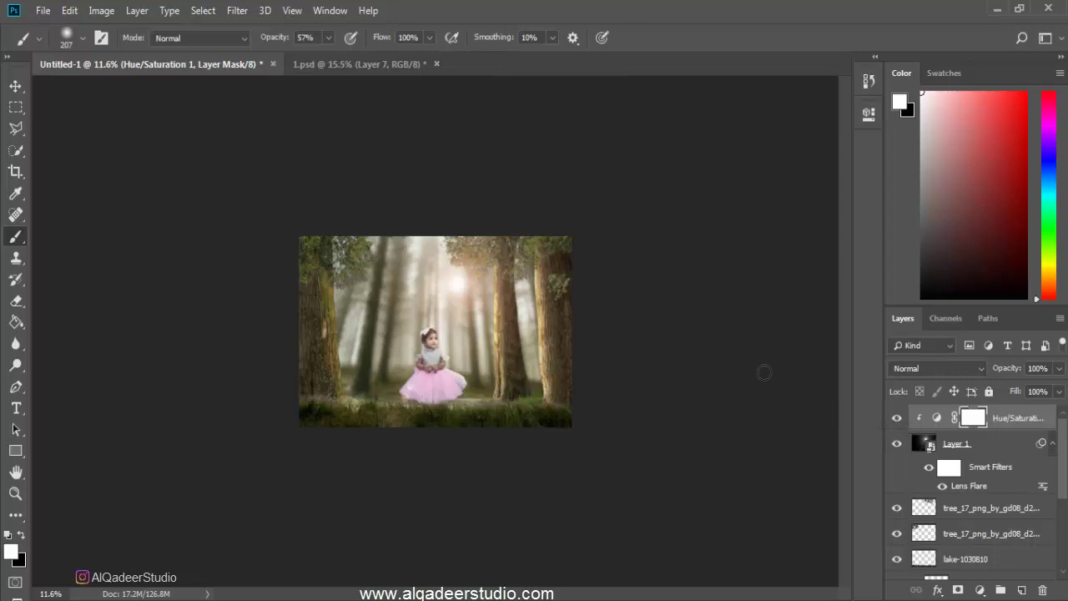
pyautogui.keyDown('alt'); pyautogui.scroll(3, 580, 433); pyautogui.keyUp('alt')
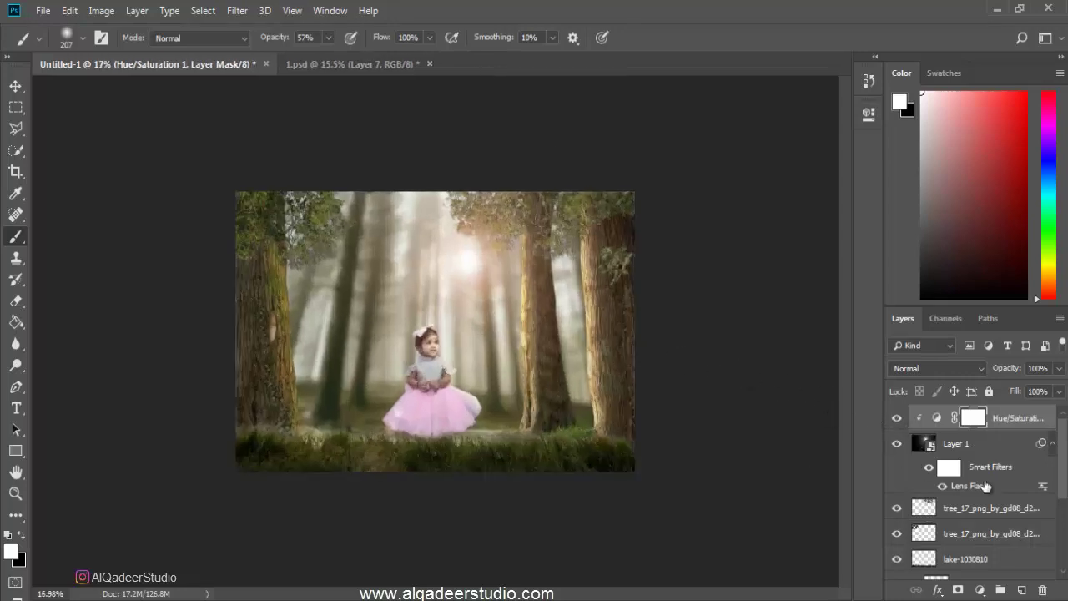
# Reconfirm Layer 1's Lens Flare smart filter and add a white layer mask to it
pyautogui.keyDown('alt'); pyautogui.scroll(1, 589, 393); pyautogui.keyUp('alt')
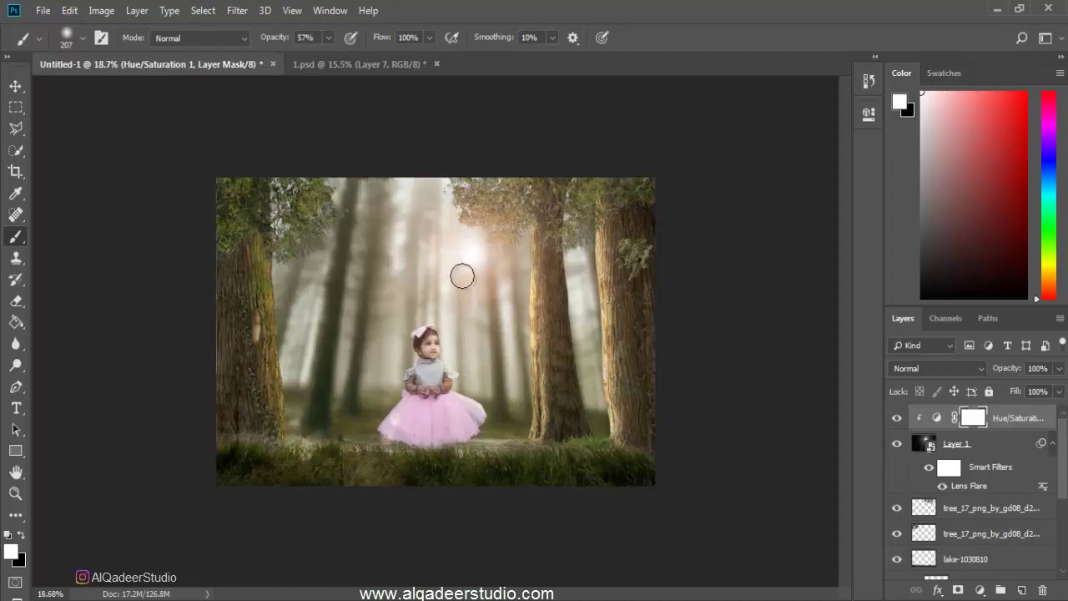
pyautogui.doubleClick(974, 489)
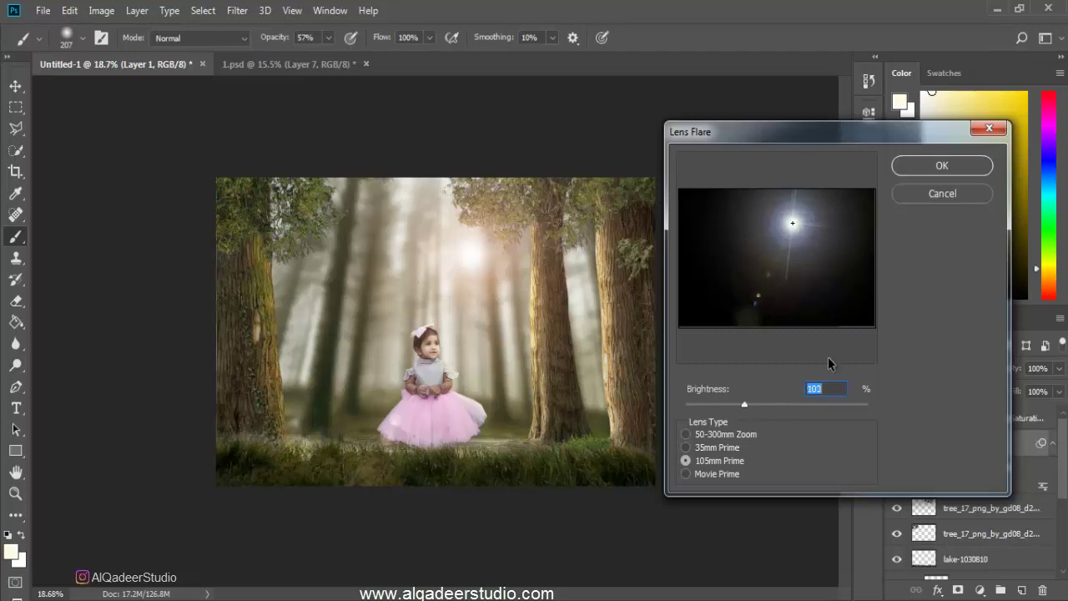
pyautogui.click(935, 166)
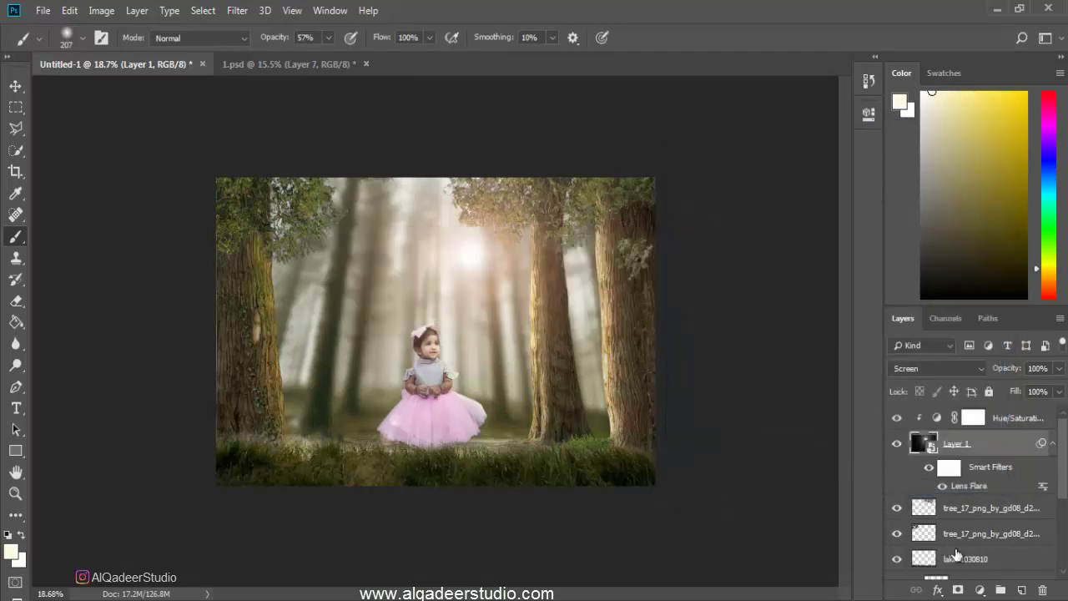
pyautogui.click(959, 589)
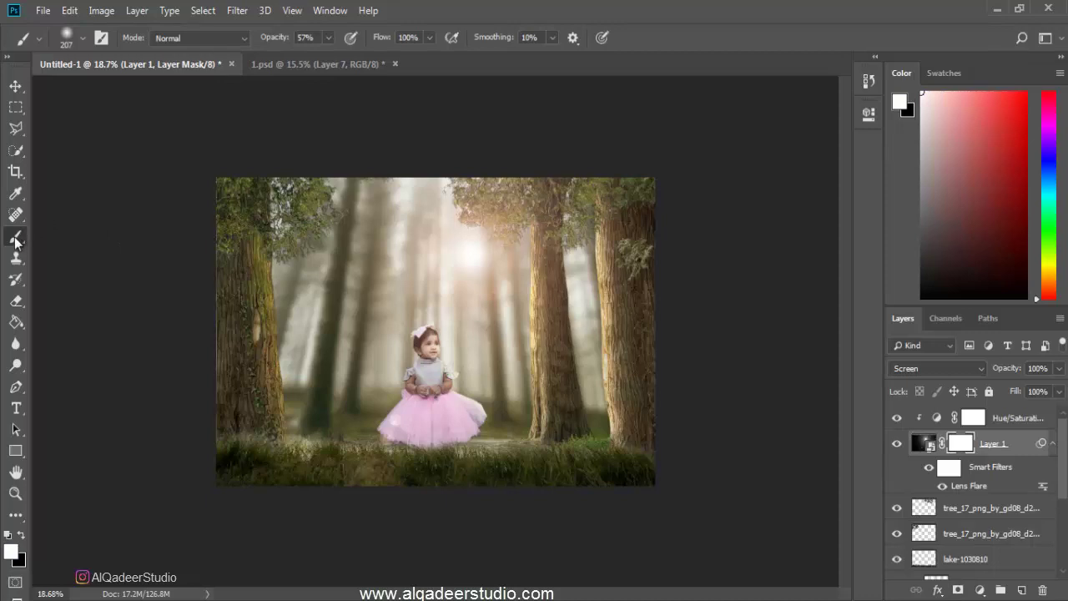
# With a large black brush at 100% opacity, mask the flare off the pink dress and bottom grass
pyautogui.moveTo(438, 421); pyautogui.dragTo(467, 421)
pyautogui.press('0')
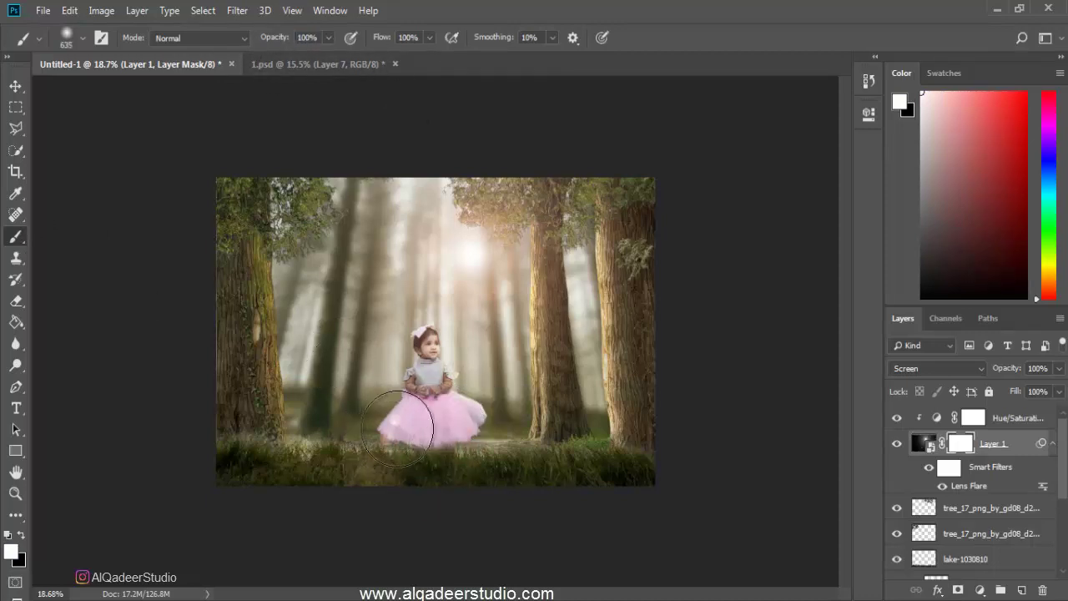
pyautogui.press('x')
pyautogui.moveTo(396, 426); pyautogui.dragTo(381, 453)
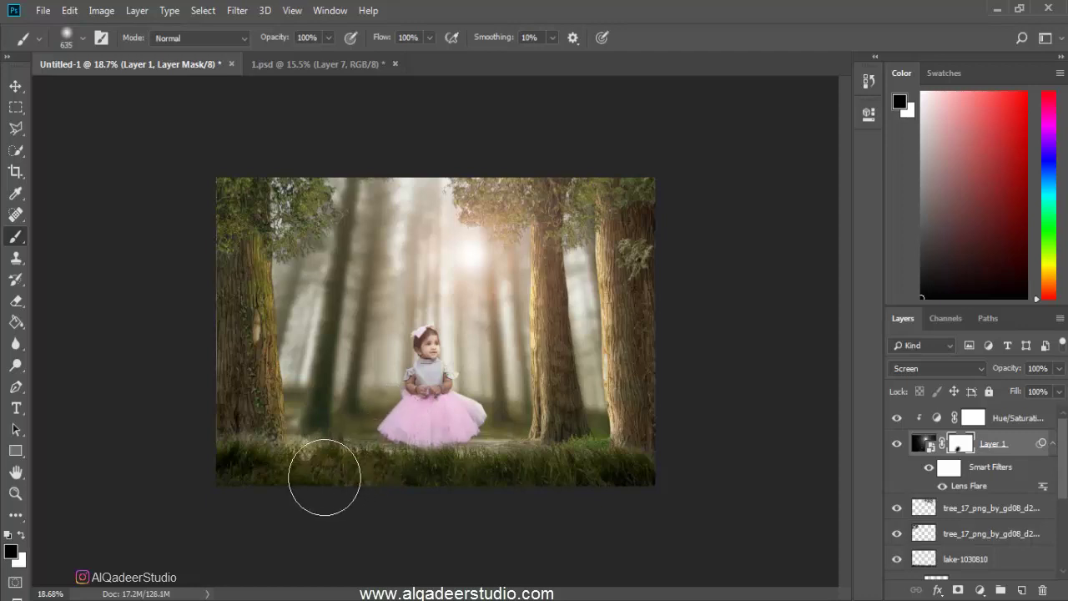
pyautogui.moveTo(667, 493); pyautogui.dragTo(393, 496)
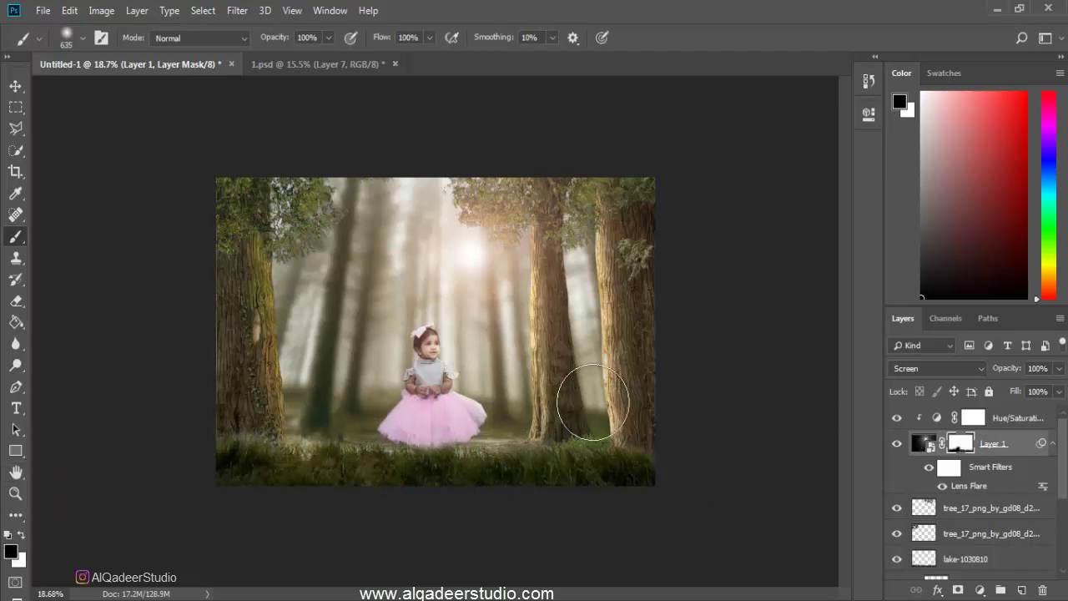
pyautogui.scroll(-2, 505, 332)
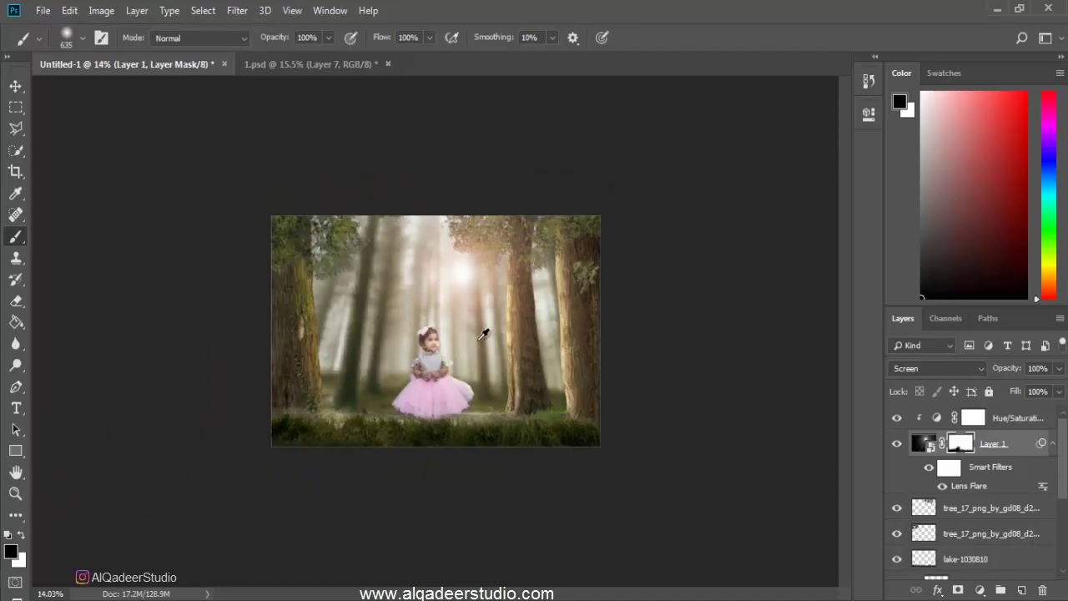
pyautogui.click(17, 87)
# Add a new empty layer clipped to the second tree layer
pyautogui.scroll(-2, 981, 479)
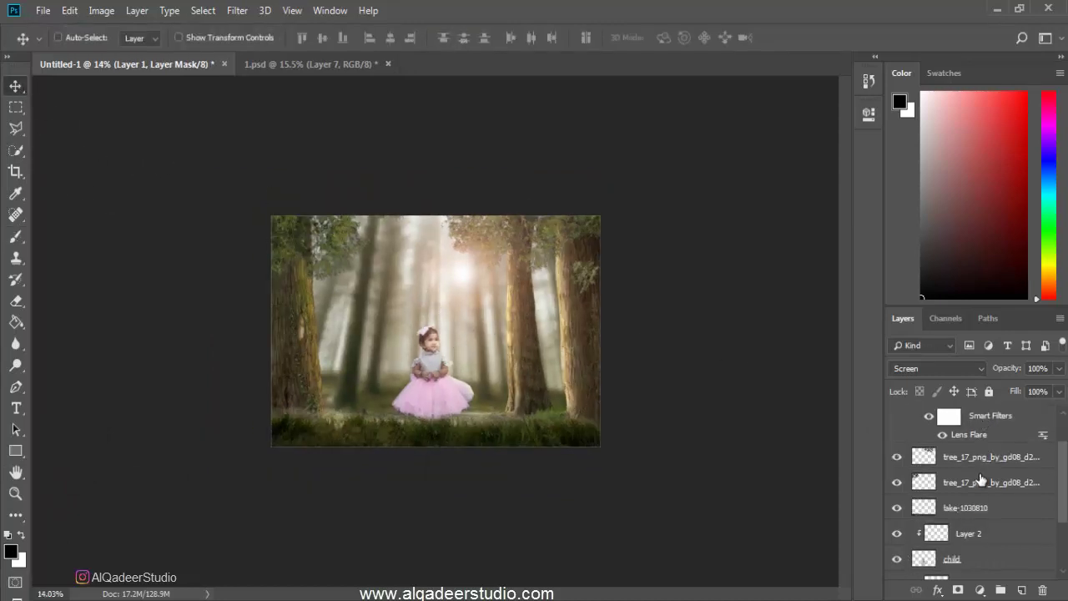
pyautogui.click(971, 466)
pyautogui.click(896, 458)
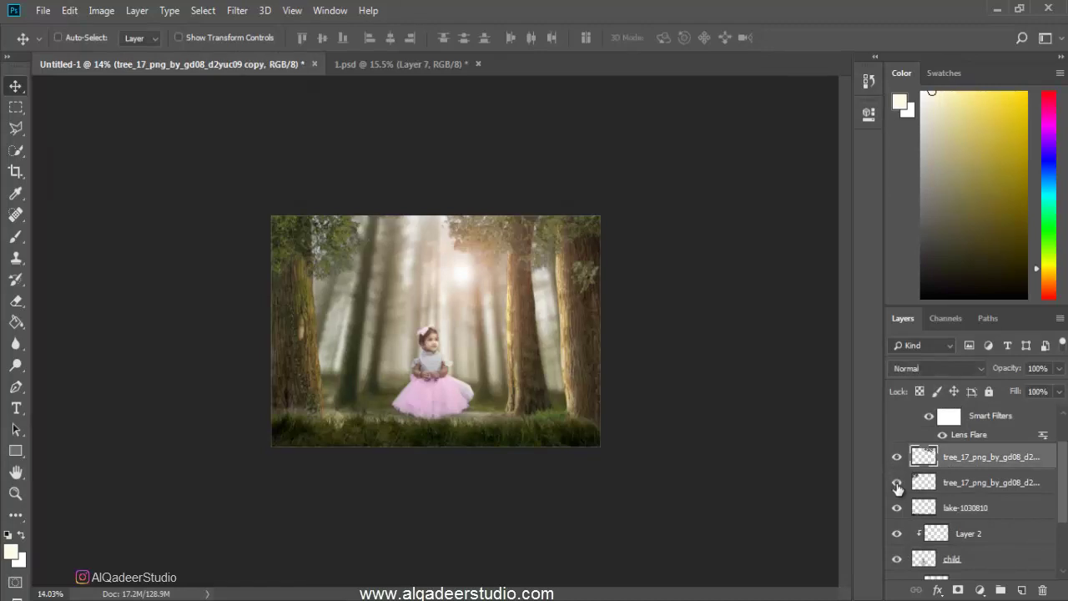
pyautogui.click(946, 487)
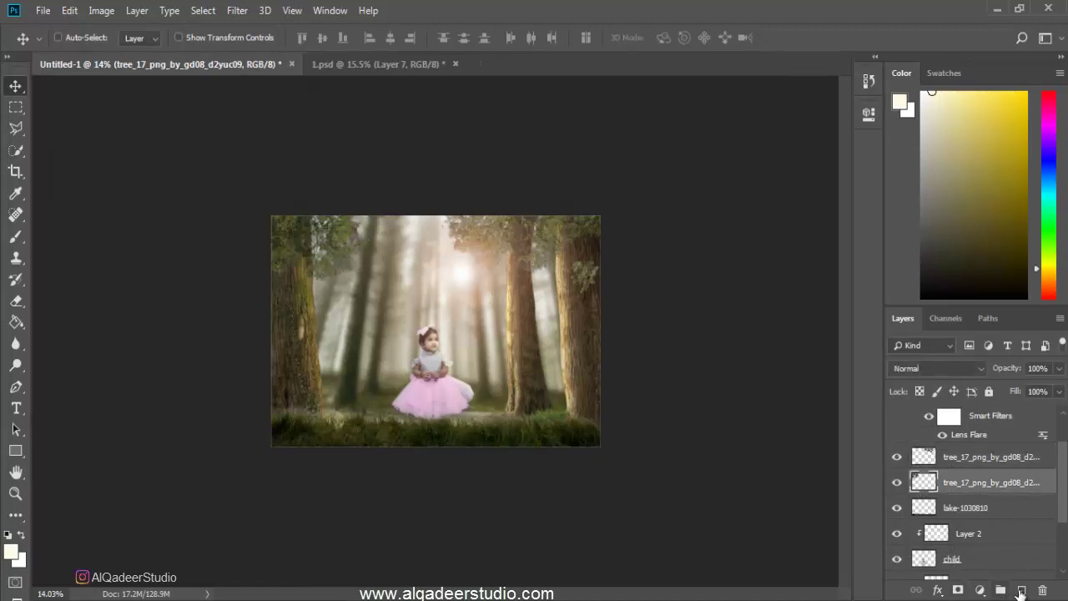
pyautogui.click(1019, 590)
pyautogui.rightClick(966, 484)
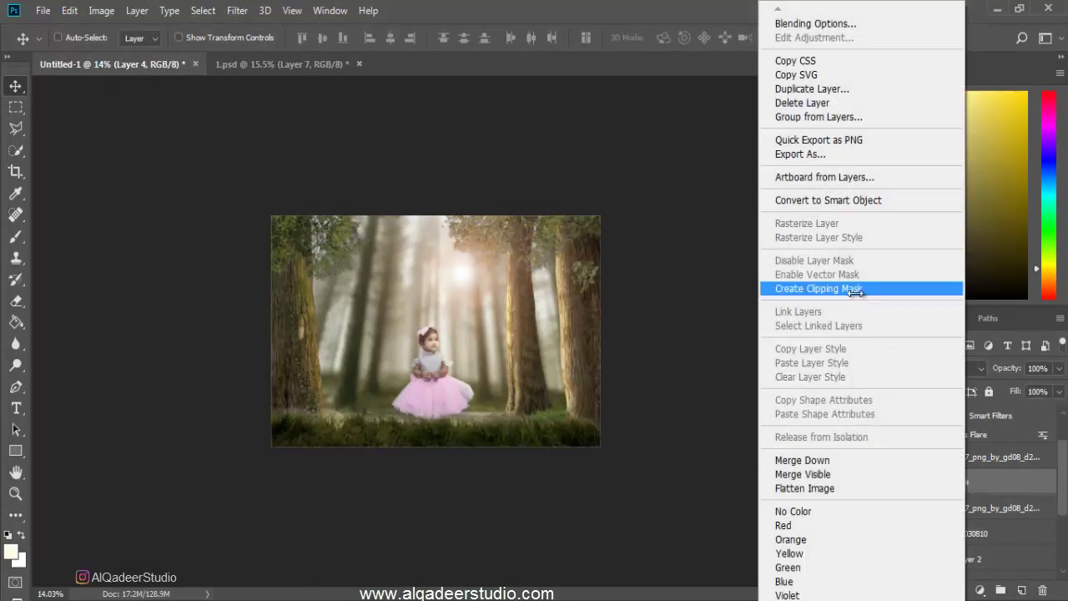
pyautogui.click(856, 289)
# Set Layer 4 to Overlay and paint soft cream haze over the upper-left trees
pyautogui.click(926, 368)
pyautogui.click(909, 192)
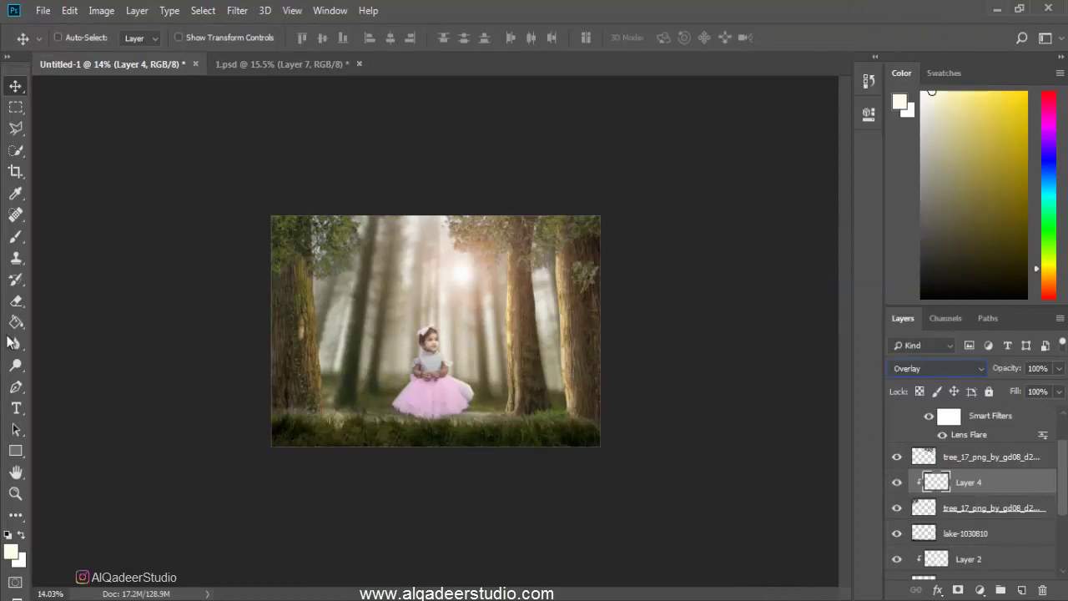
pyautogui.click(15, 236)
pyautogui.scroll(3, 310, 214)
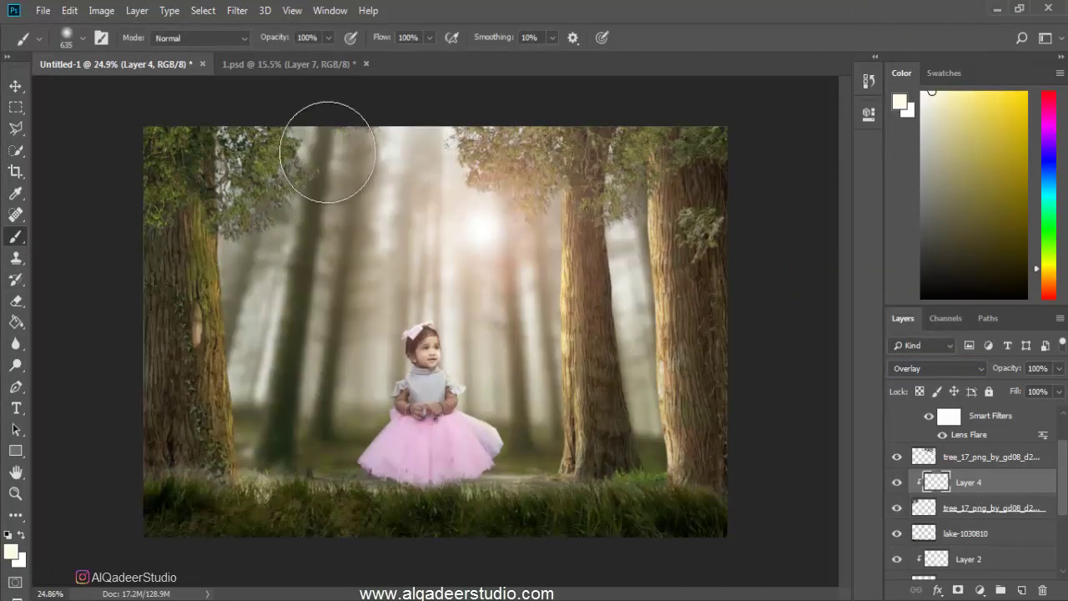
pyautogui.moveTo(327, 152)
pyautogui.mouseDown()
pyautogui.moveTo(341, 210)
pyautogui.moveTo(263, 263)
pyautogui.moveTo(282, 309)
pyautogui.moveTo(372, 152)
pyautogui.mouseUp()
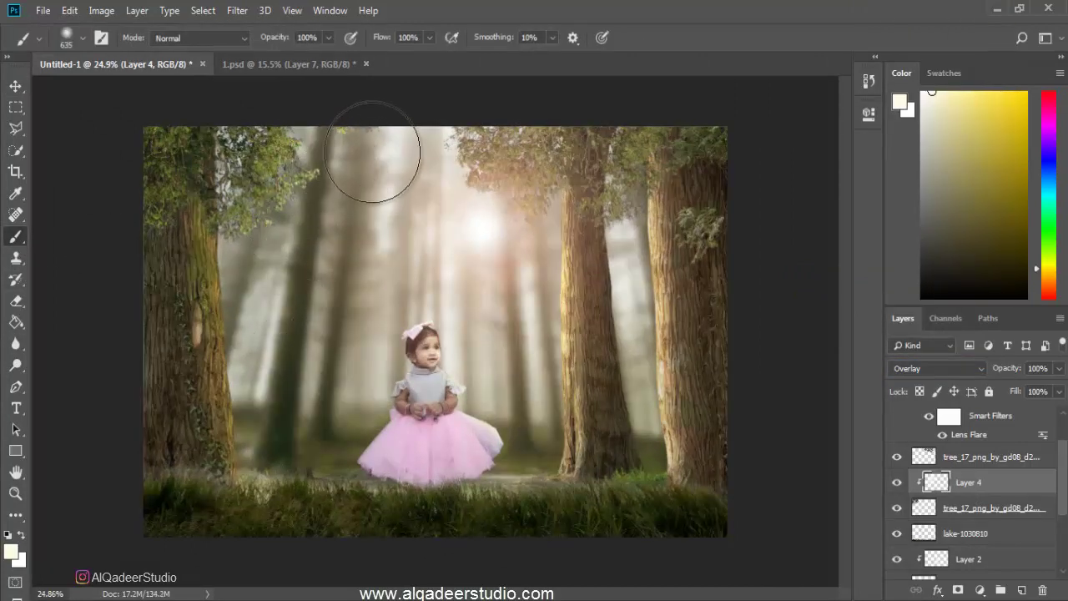
pyautogui.scroll(-2, 384, 333)
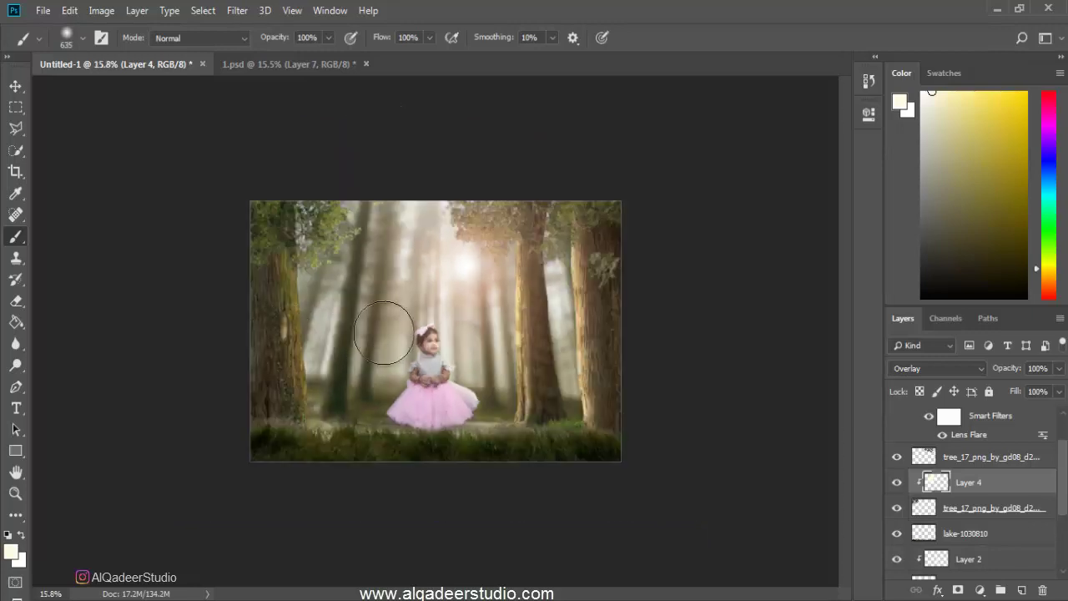
pyautogui.scroll(1, 383, 332)
# Select the top tree copy layer and scroll down the Layers panel
pyautogui.click(972, 461)
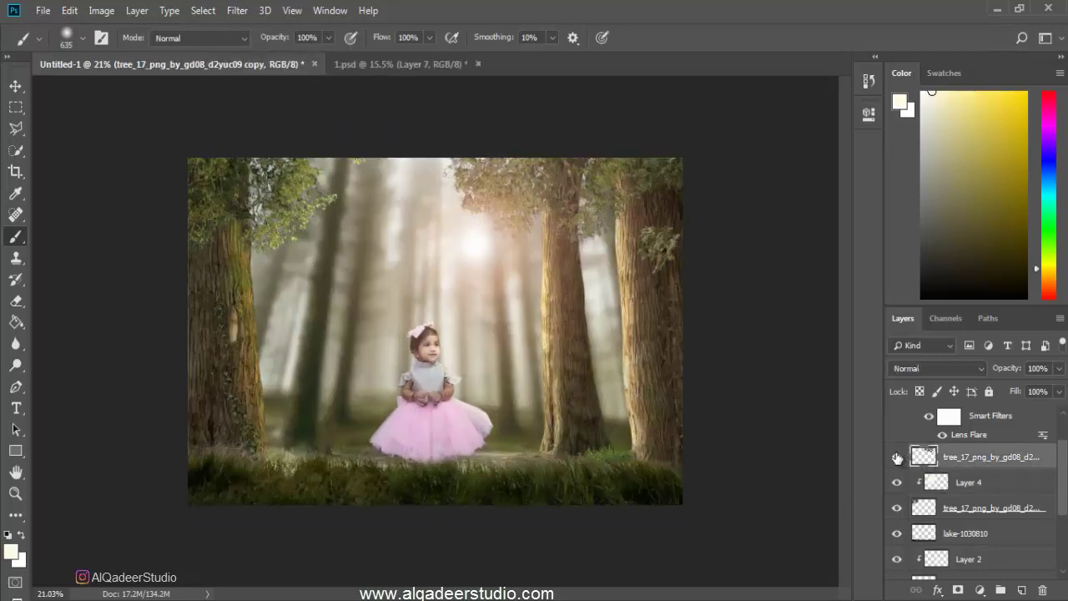
pyautogui.scroll(-1, 649, 449)
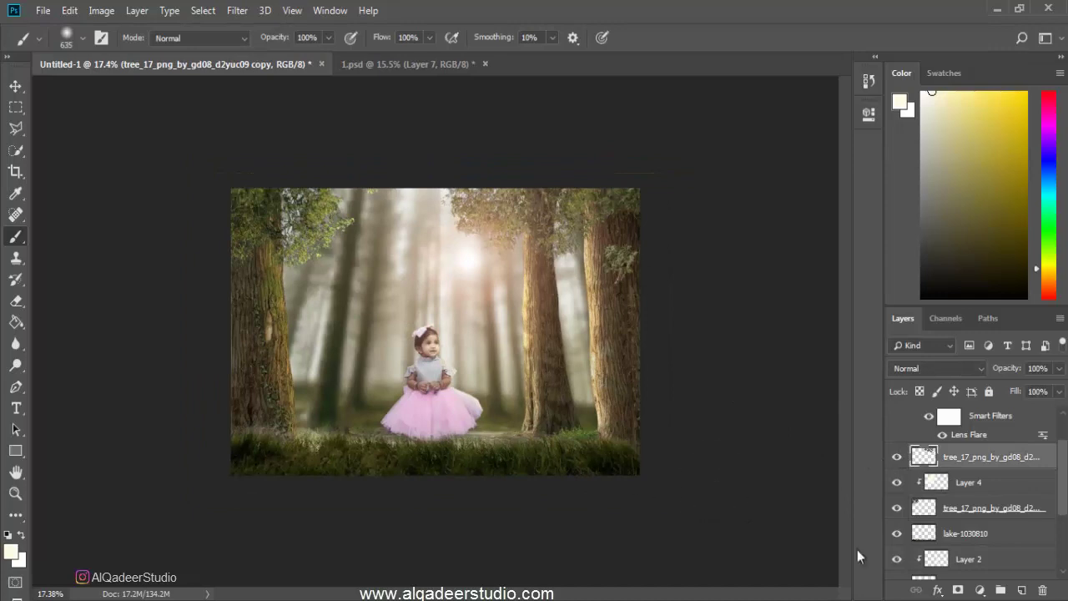
pyautogui.scroll(-1, 615, 493)
pyautogui.scroll(-1, 660, 484)
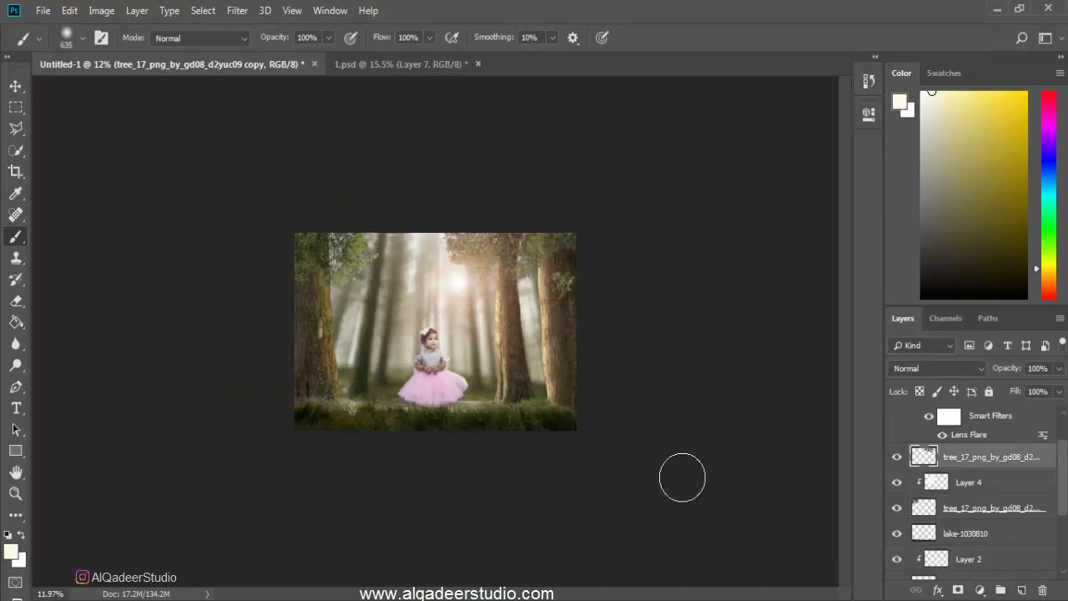
# Add a warming Photo Filter adjustment with density lowered to about 43%
pyautogui.click(981, 591)
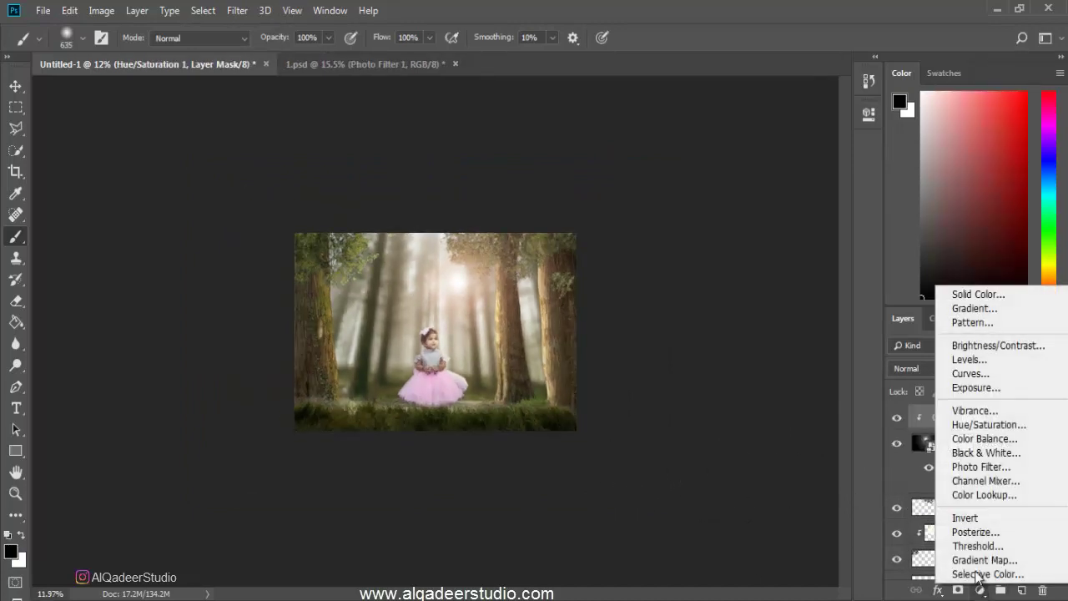
pyautogui.click(980, 466)
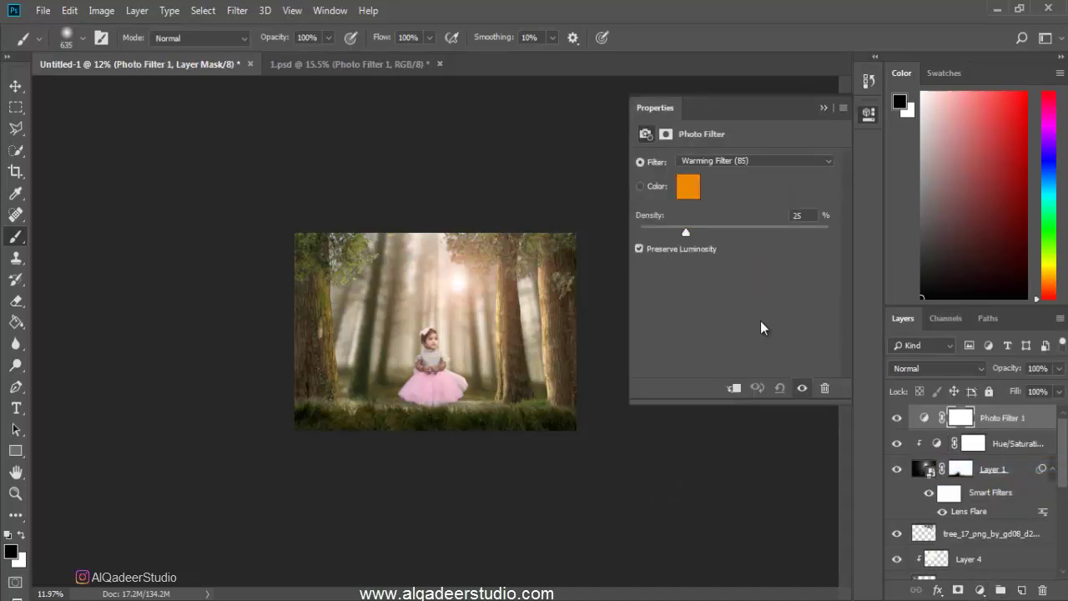
pyautogui.click(717, 162)
pyautogui.click(721, 267)
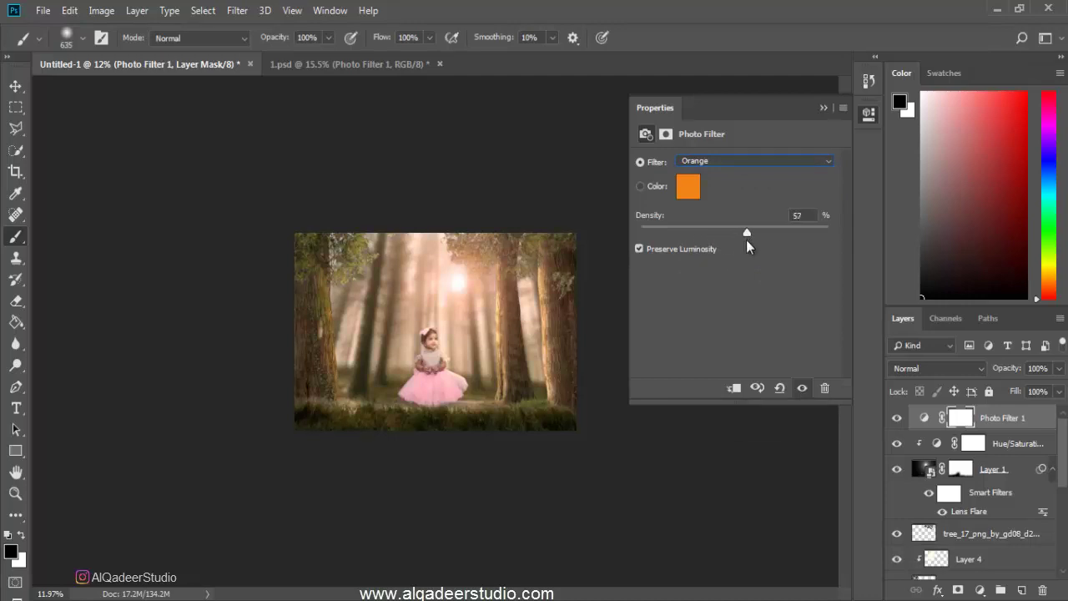
pyautogui.moveTo(746, 239); pyautogui.dragTo(729, 244)
pyautogui.click(824, 108)
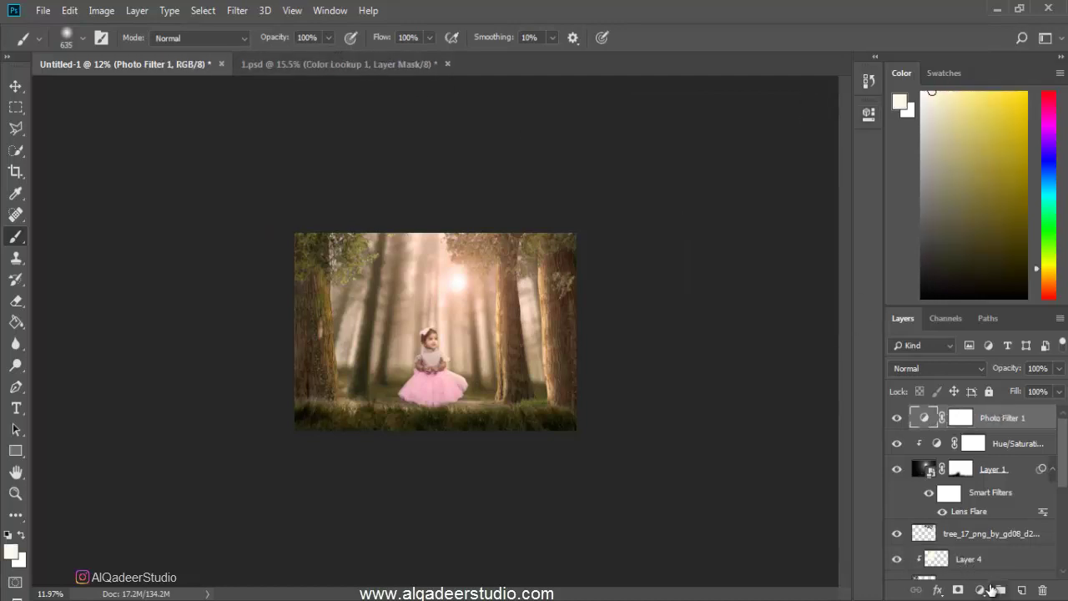
pyautogui.click(989, 589)
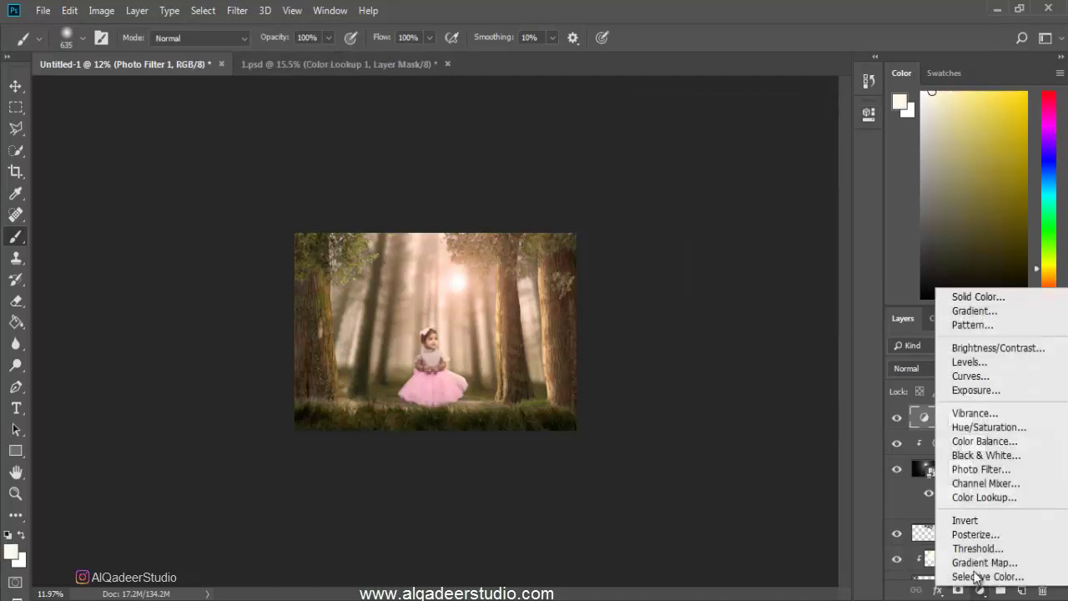
# Add a Color Lookup adjustment using the DropBlues.3DL LUT
pyautogui.click(985, 498)
pyautogui.click(752, 162)
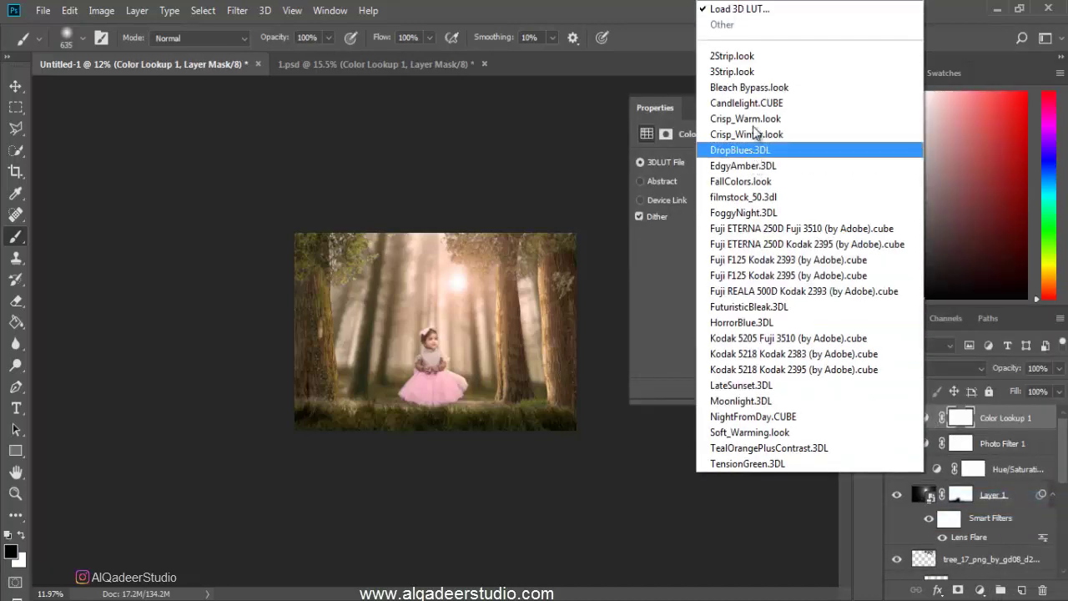
pyautogui.click(738, 57)
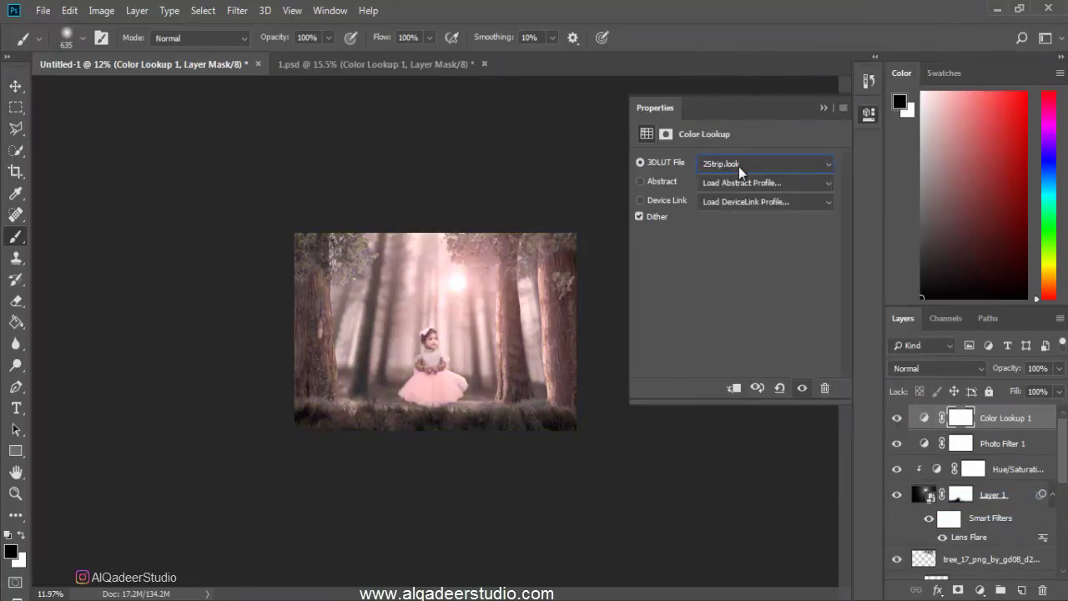
pyautogui.press('Down')
pyautogui.press('Down')
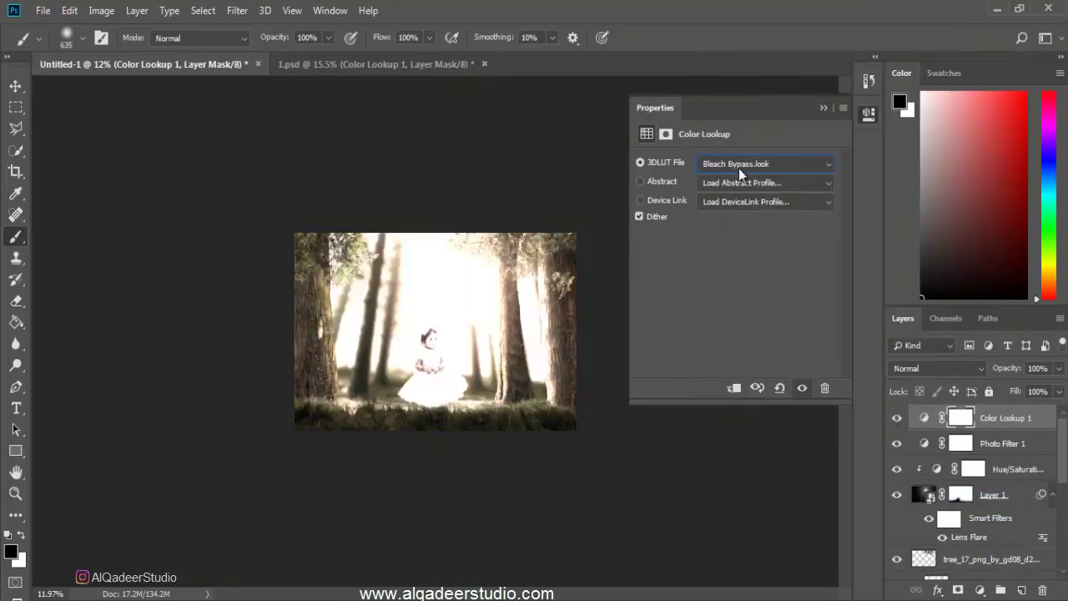
pyautogui.press('Down')
pyautogui.click(739, 167)
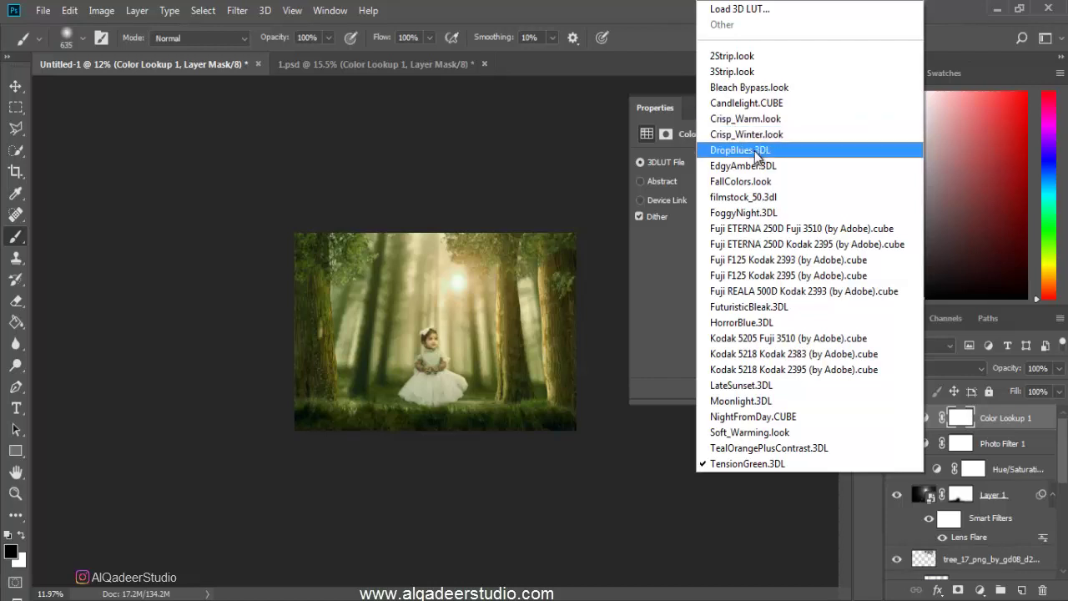
pyautogui.click(755, 151)
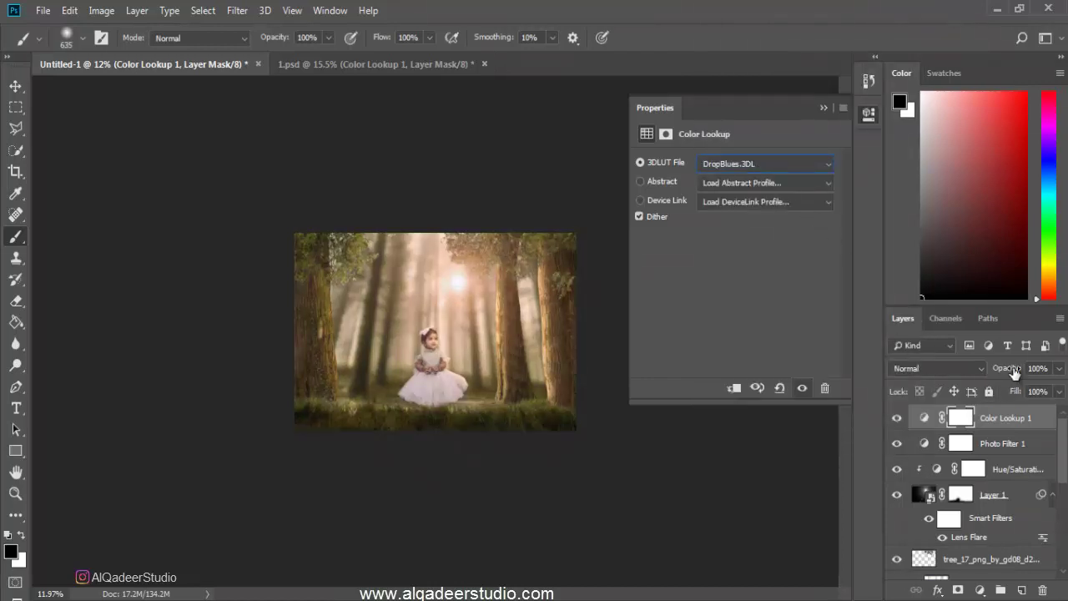
# Lower the Color Lookup opacity to 57% and add a new empty layer on top
pyautogui.moveTo(1013, 373); pyautogui.dragTo(976, 363)
pyautogui.click(823, 107)
pyautogui.click(896, 418)
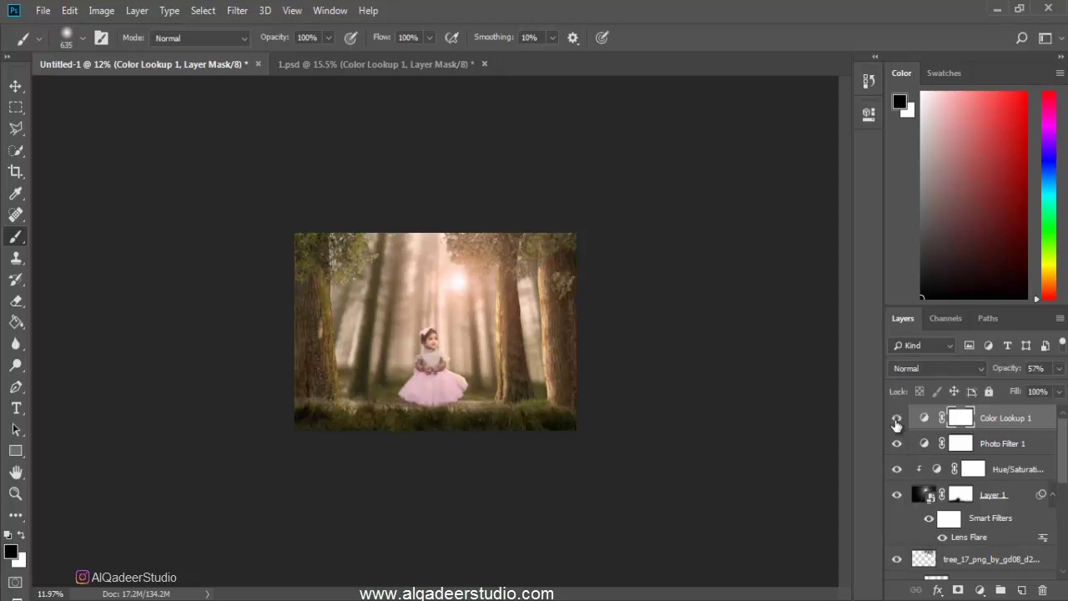
pyautogui.click(896, 418)
pyautogui.click(1020, 591)
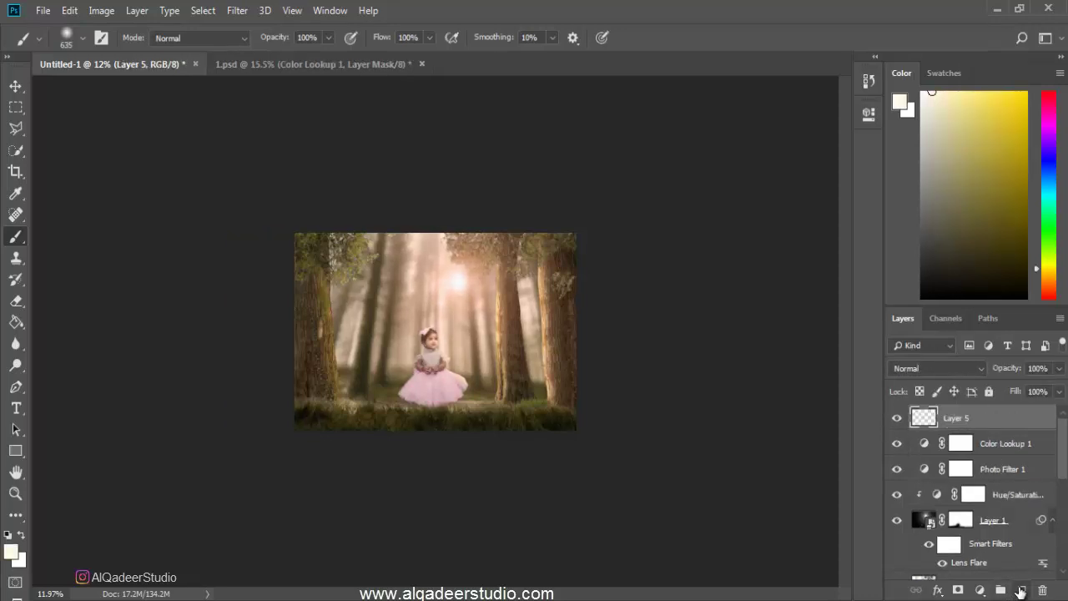
# Stamp all visible layers into Layer 5 and set its duplicate to Overlay blending
pyautogui.hotkey('ctrl', 'shift', 'alt', 'e')
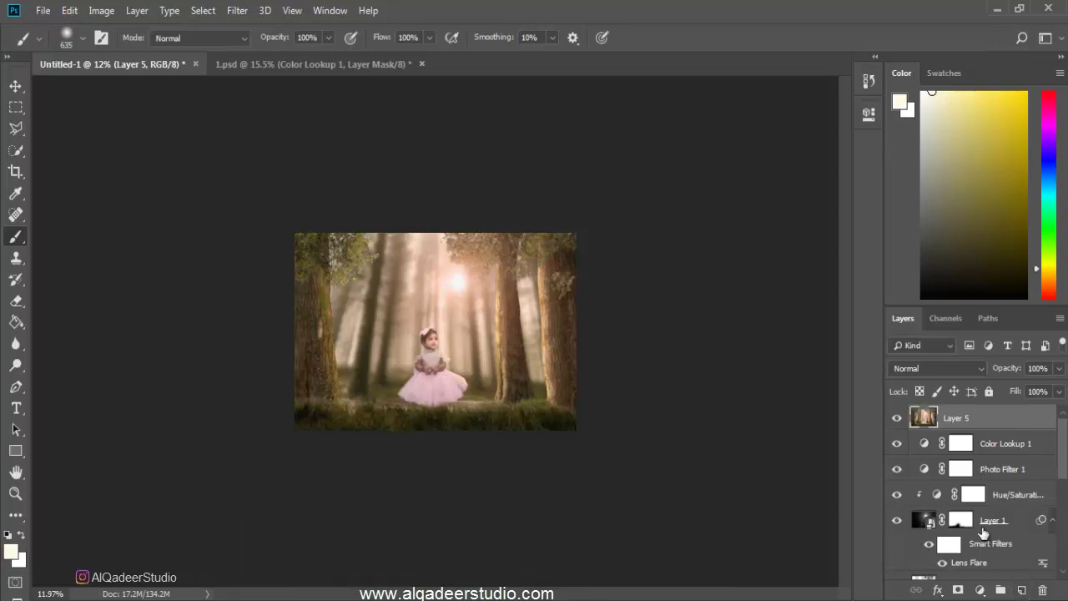
pyautogui.hotkey('ctrl', 'j')
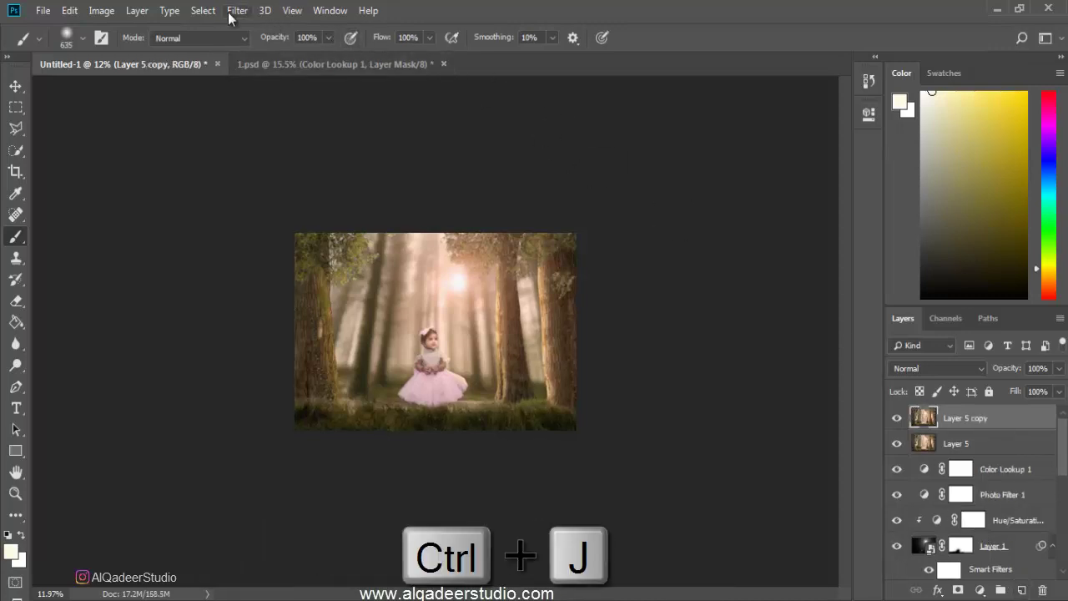
pyautogui.click(896, 362)
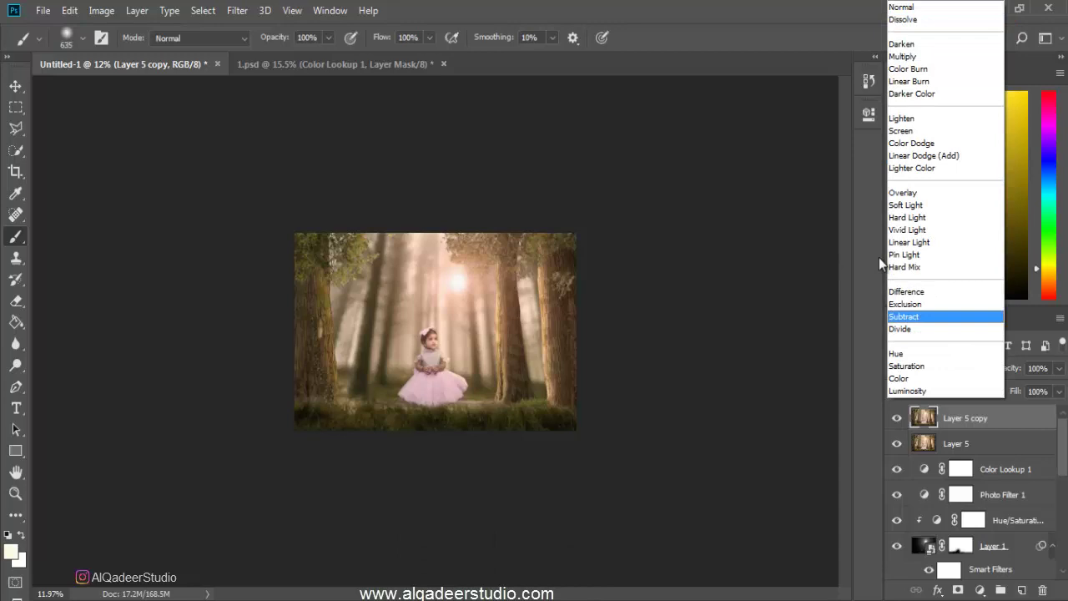
pyautogui.click(910, 191)
pyautogui.click(229, 11)
pyautogui.moveTo(249, 338)
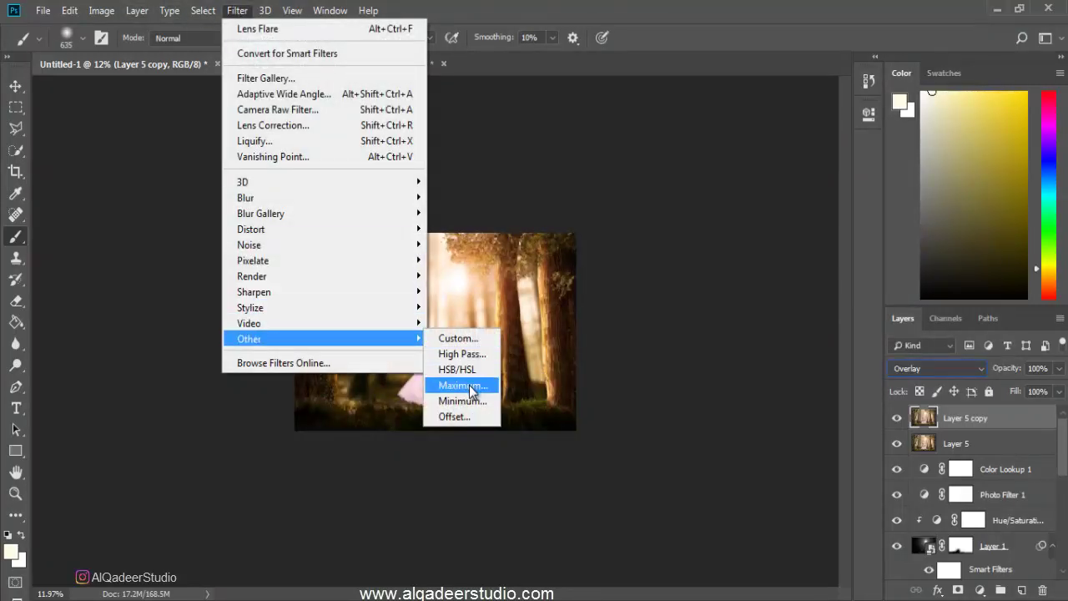
# Apply a High Pass filter with about 1.2-pixel radius to the Overlay copy layer
pyautogui.click(468, 355)
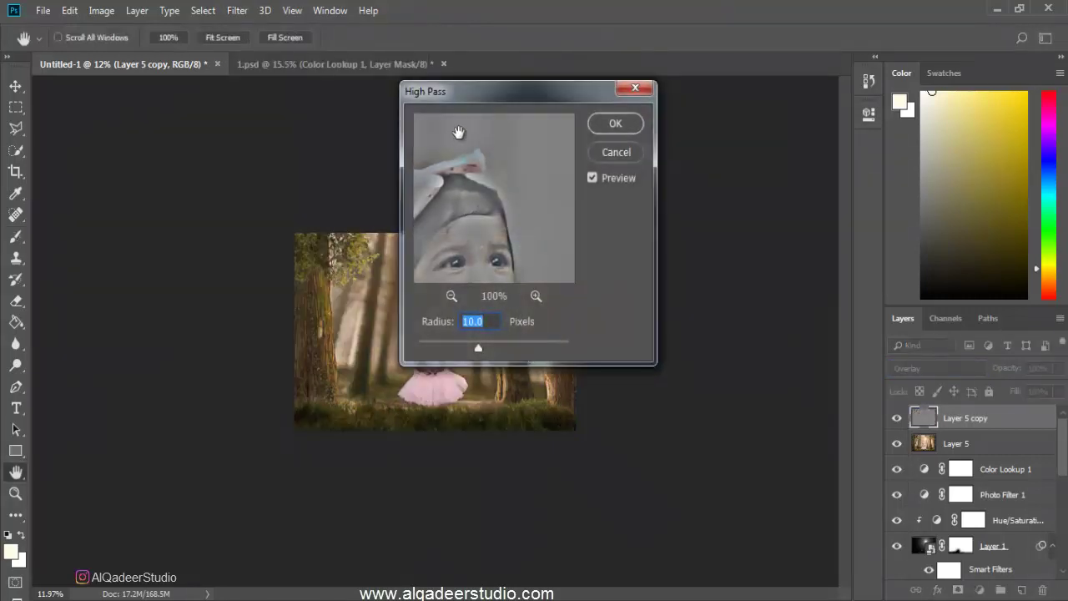
pyautogui.moveTo(549, 98); pyautogui.dragTo(674, 111)
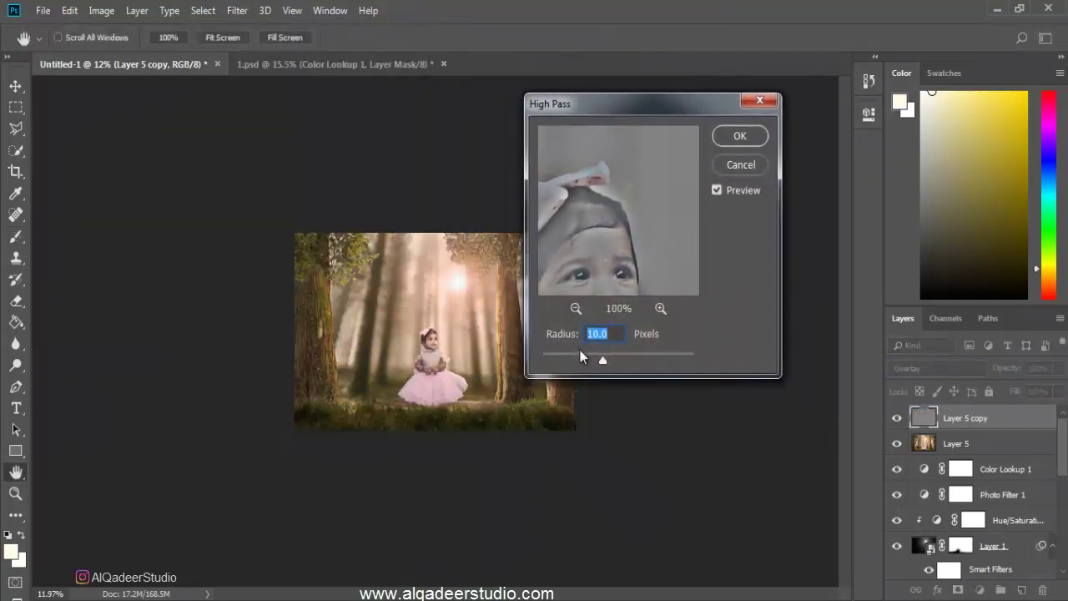
pyautogui.moveTo(602, 359); pyautogui.dragTo(552, 362)
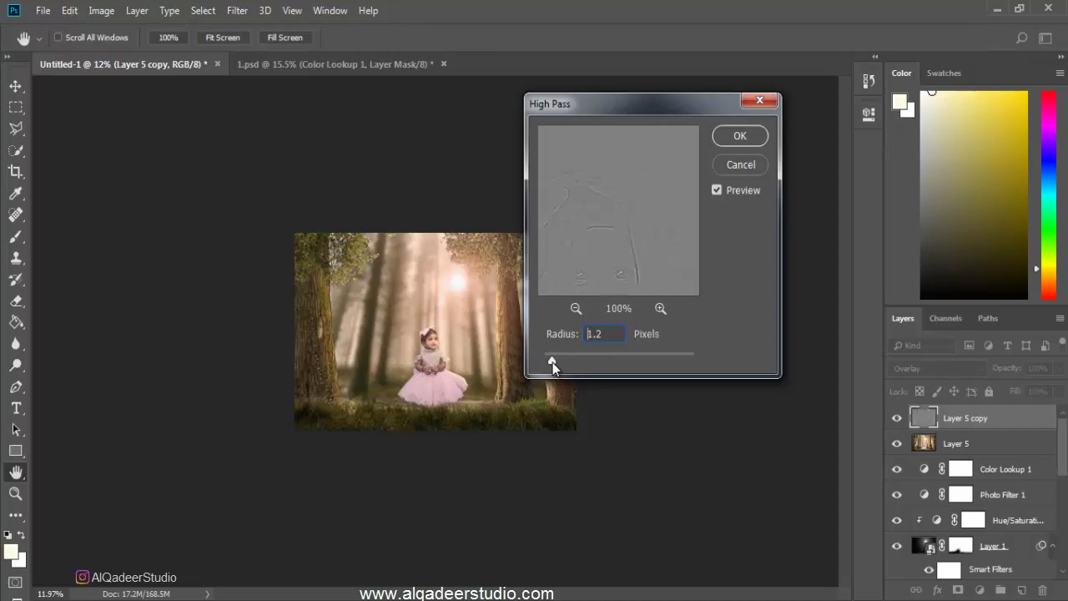
pyautogui.click(740, 136)
pyautogui.press('b')
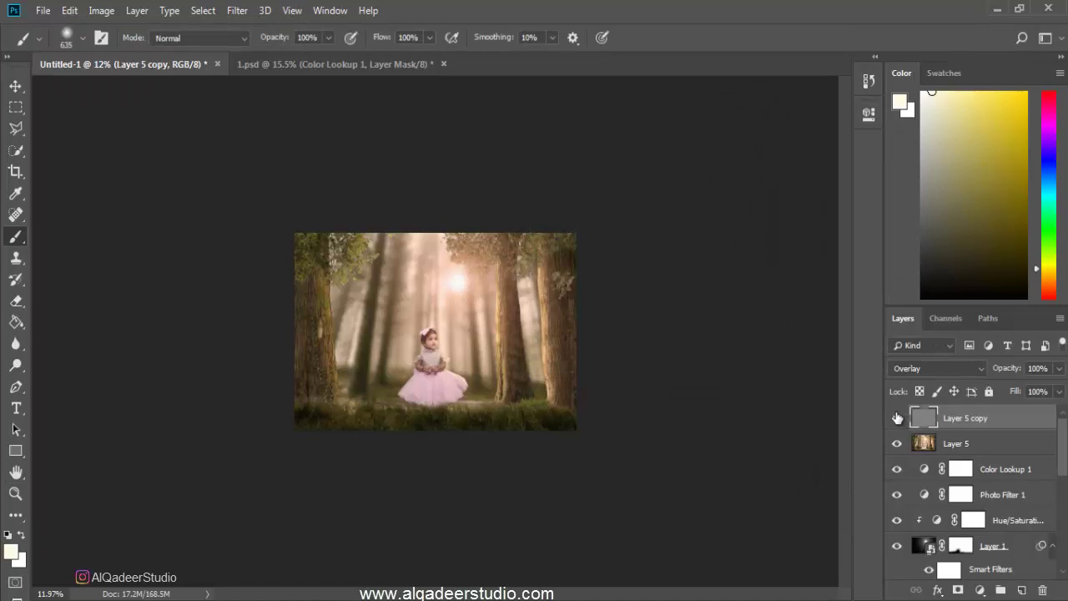